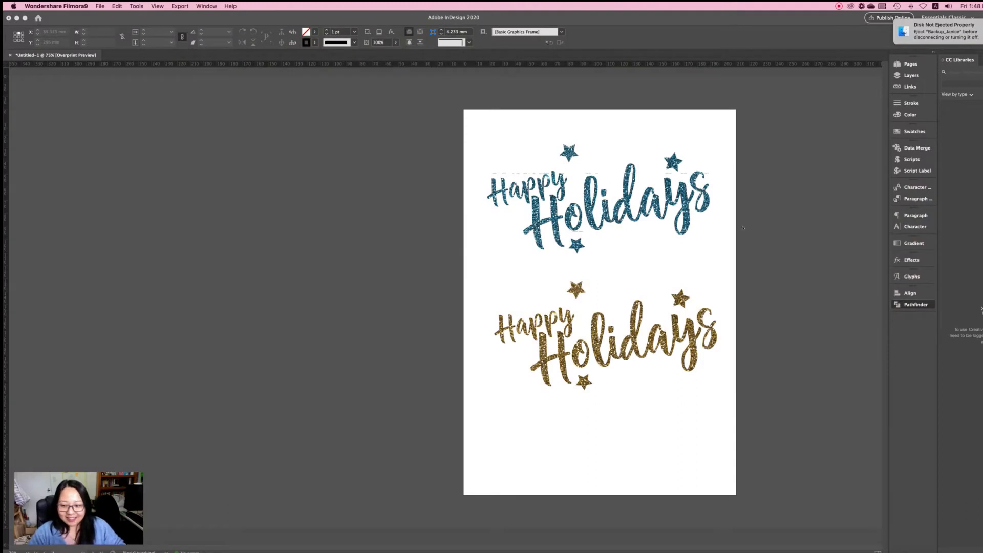
Review the finished glitter, gradient and patterned lettering examples across the sample document's pages.
{"action": "scroll", "coordinate": [722, 257], "scroll_direction": "left", "scroll_amount": 1}
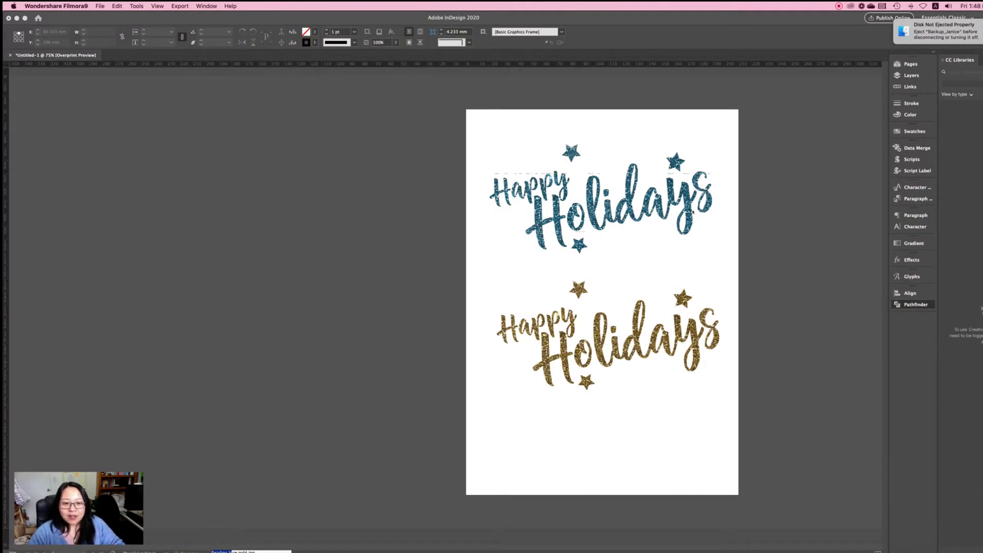
{"action": "left_click", "coordinate": [721, 280]}
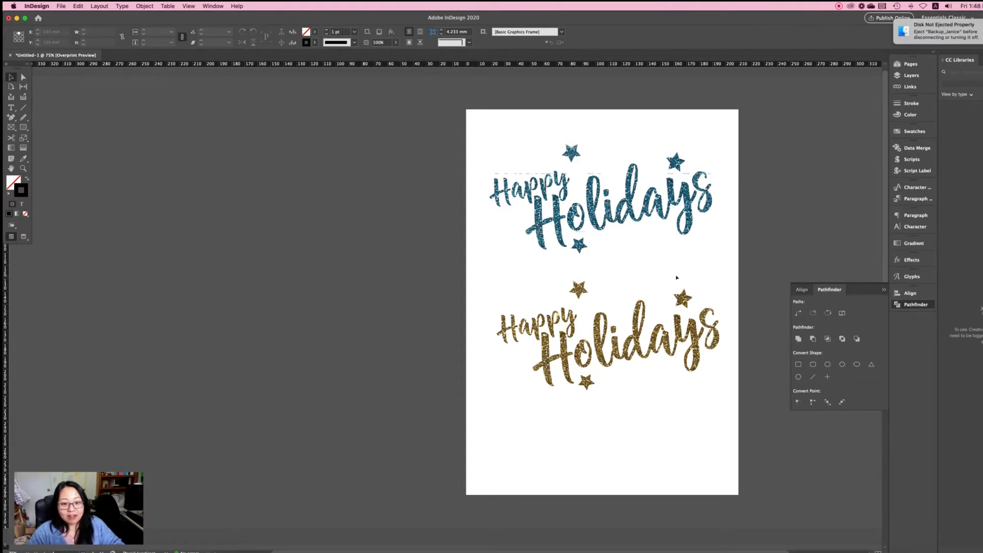
{"action": "scroll", "coordinate": [676, 277], "scroll_direction": "down", "scroll_amount": 1}
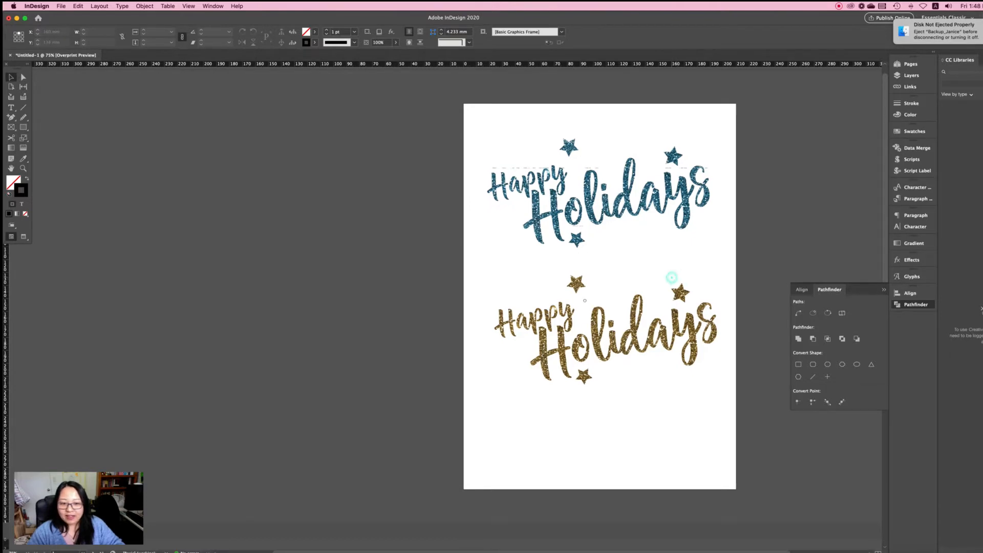
{"action": "scroll", "coordinate": [670, 276], "scroll_direction": "right", "scroll_amount": 5}
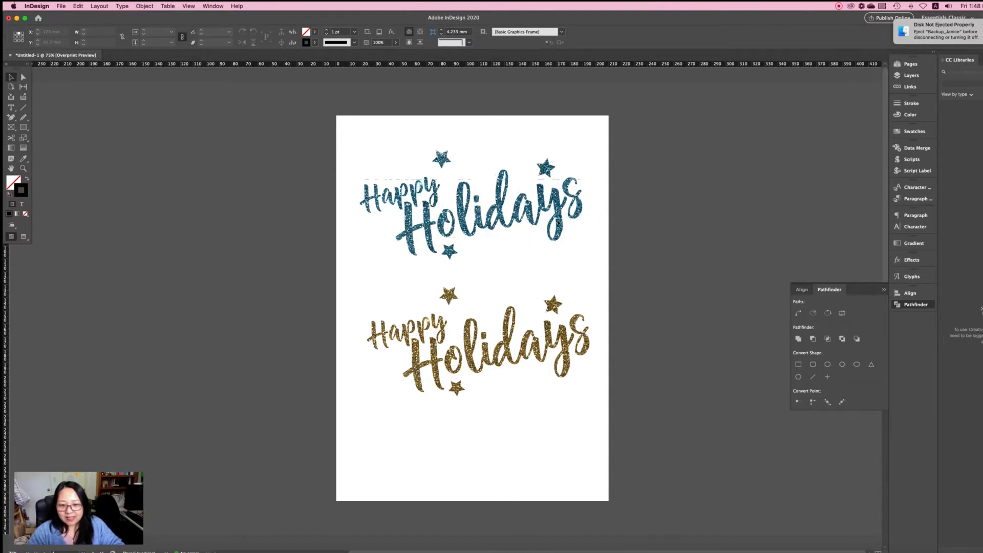
{"action": "left_click", "coordinate": [558, 224]}
{"action": "scroll", "coordinate": [556, 323], "scroll_direction": "down", "scroll_amount": 5}
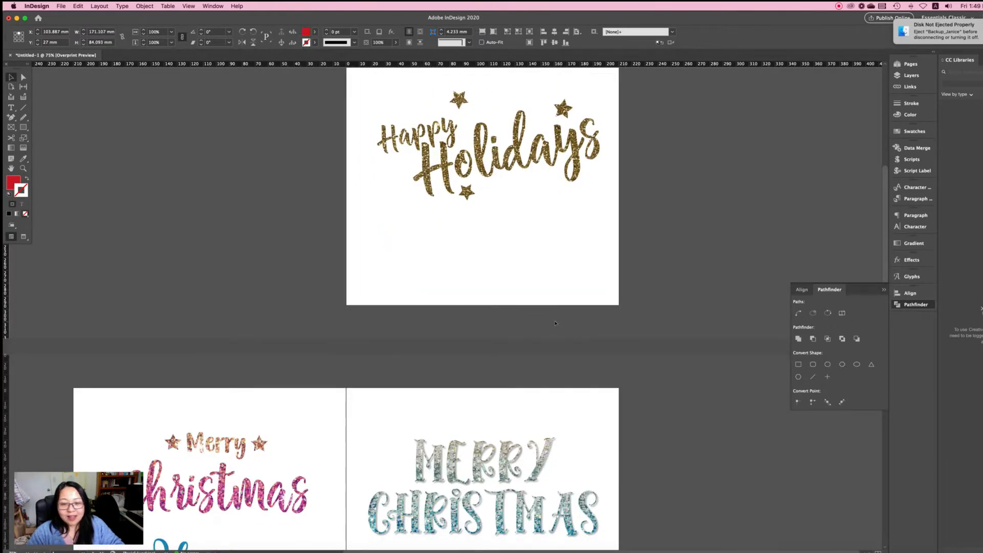
{"action": "scroll", "coordinate": [555, 323], "scroll_direction": "down", "scroll_amount": 3}
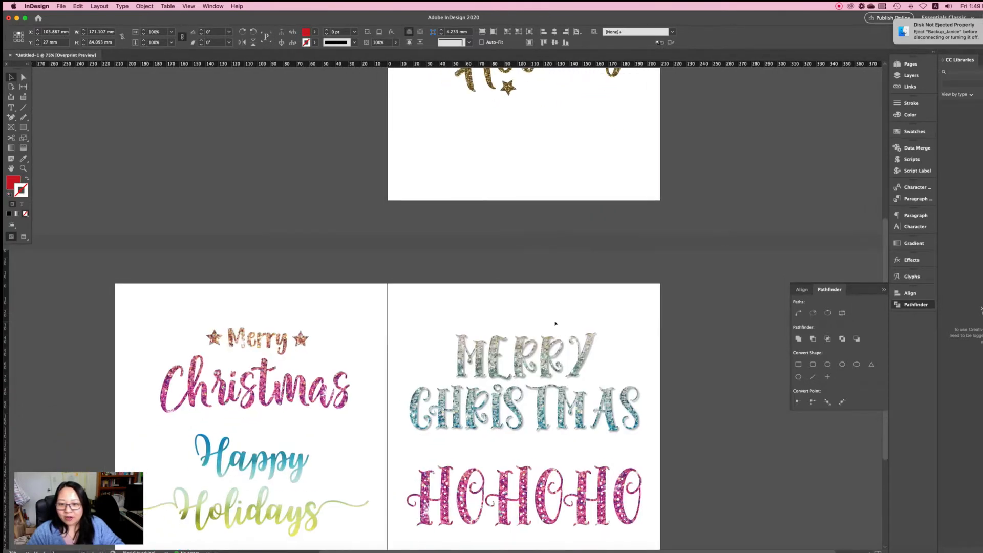
{"action": "scroll", "coordinate": [555, 323], "scroll_direction": "down", "scroll_amount": 5}
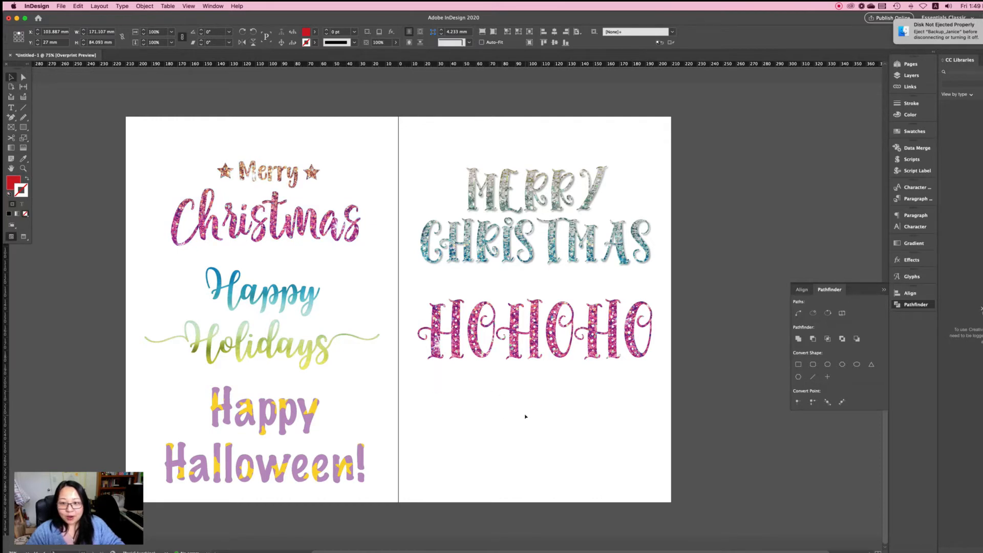
{"action": "scroll", "coordinate": [526, 417], "scroll_direction": "up", "scroll_amount": 5}
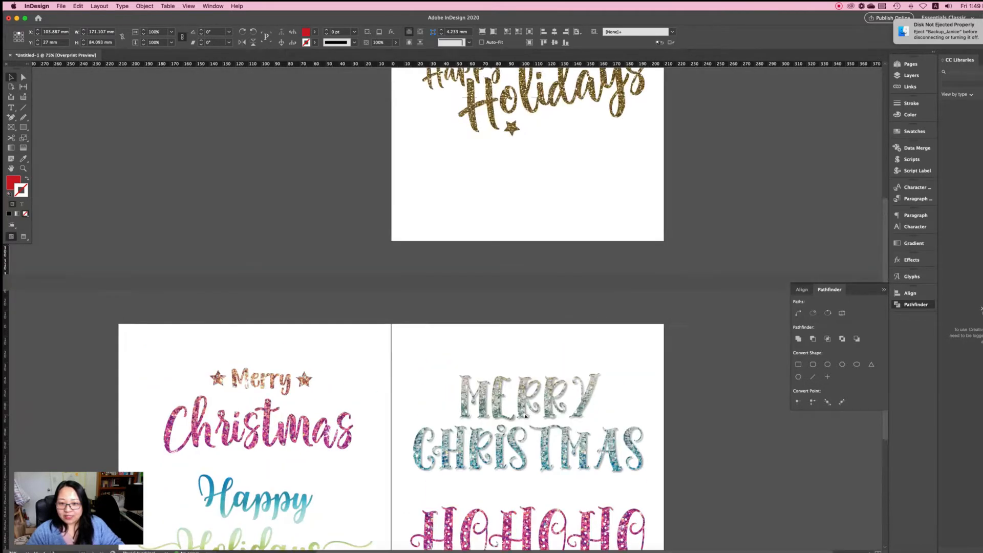
{"action": "scroll", "coordinate": [525, 416], "scroll_direction": "up", "scroll_amount": 6}
{"action": "scroll", "coordinate": [525, 417], "scroll_direction": "right", "scroll_amount": 1}
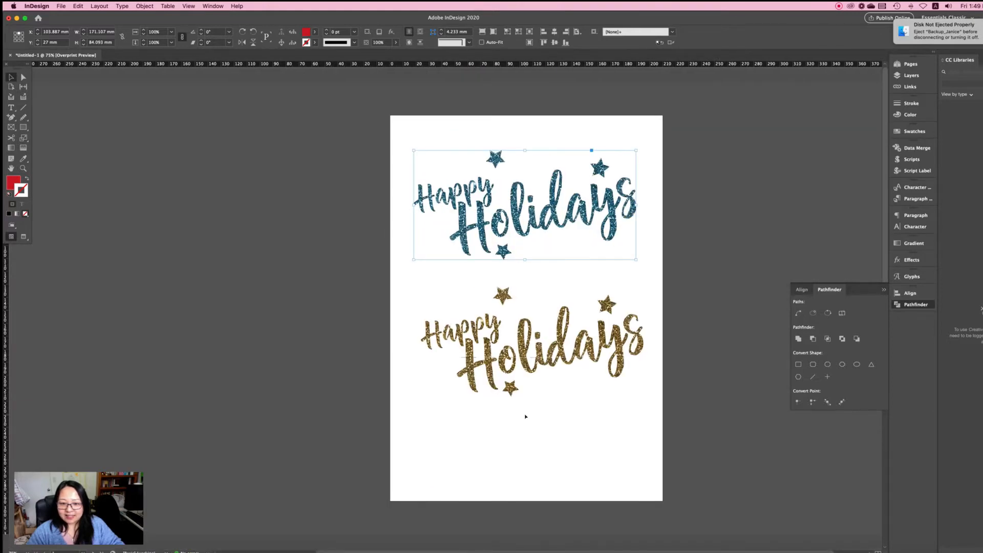
Create a new print document from the A4 preset with millimeters as the unit.
{"action": "left_click", "coordinate": [61, 6]}
{"action": "mouse_move", "coordinate": [78, 18]}
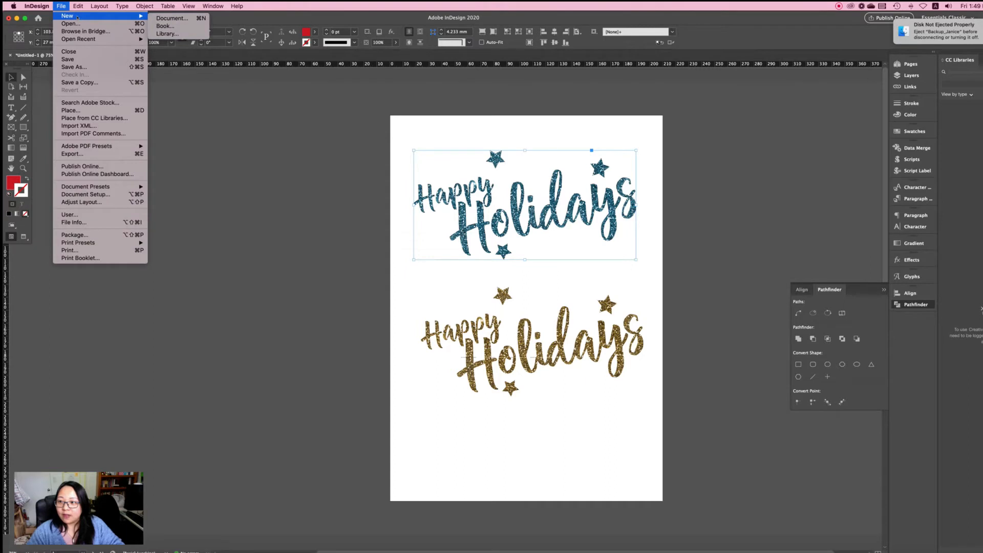
{"action": "left_click", "coordinate": [172, 18]}
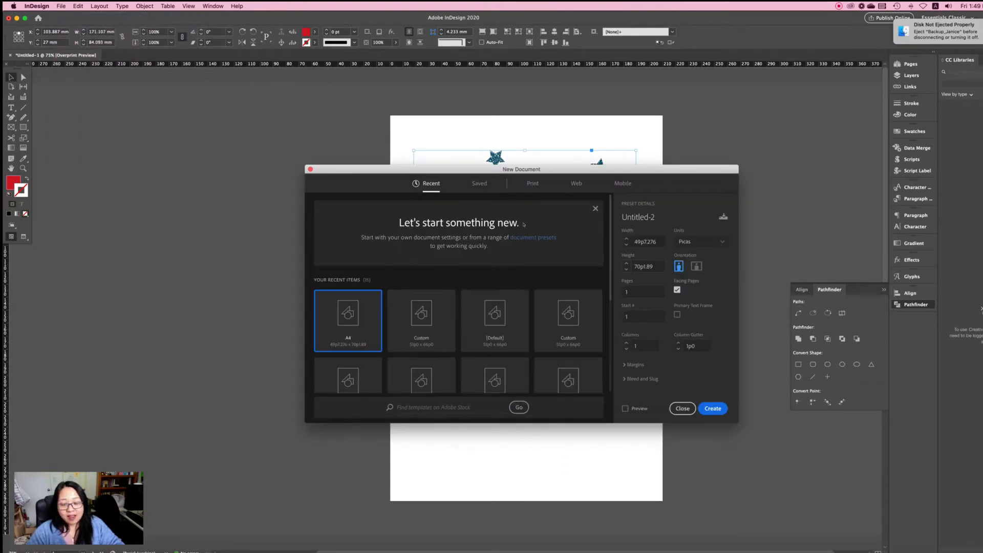
{"action": "left_click", "coordinate": [530, 183]}
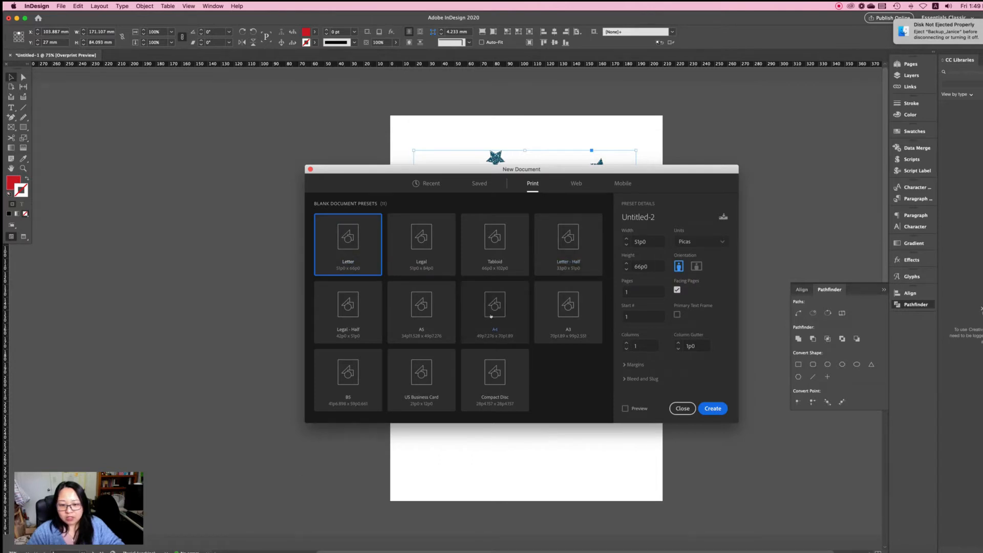
{"action": "left_click", "coordinate": [493, 315]}
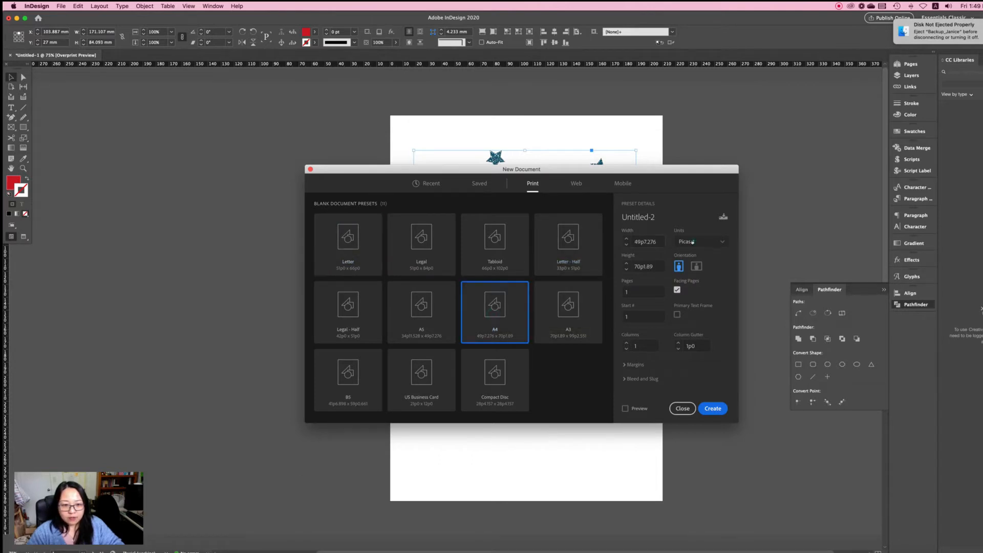
{"action": "left_click", "coordinate": [692, 242]}
{"action": "left_click", "coordinate": [692, 298]}
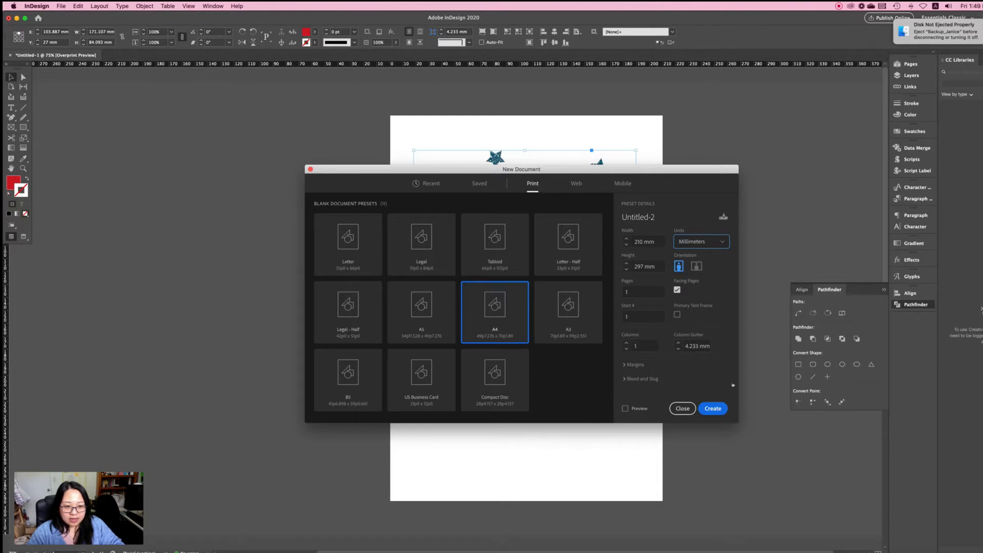
{"action": "left_click", "coordinate": [713, 408]}
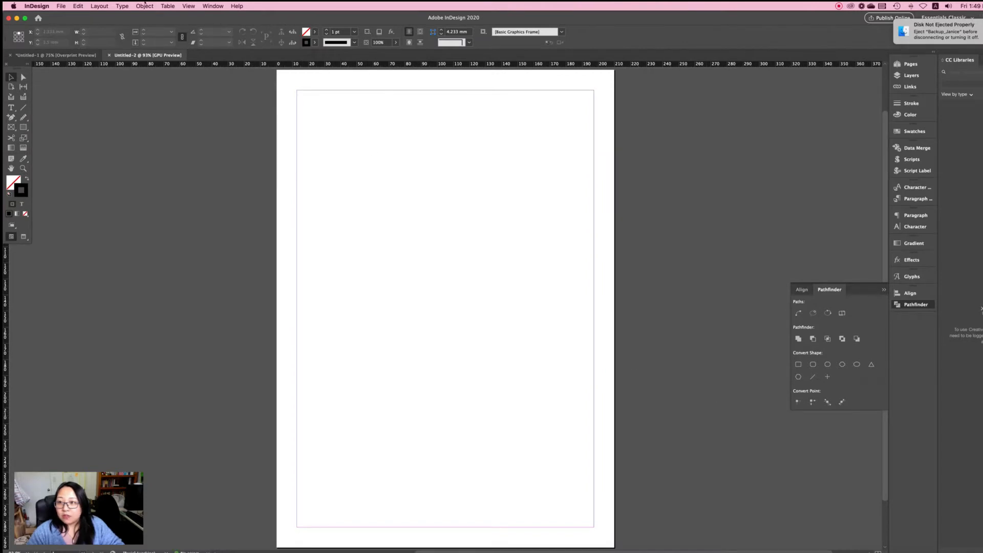
Turn on Overprint Preview for the new document and hide its margin guides with the preview screen mode.
{"action": "left_click", "coordinate": [209, 6]}
{"action": "mouse_move", "coordinate": [184, 5]}
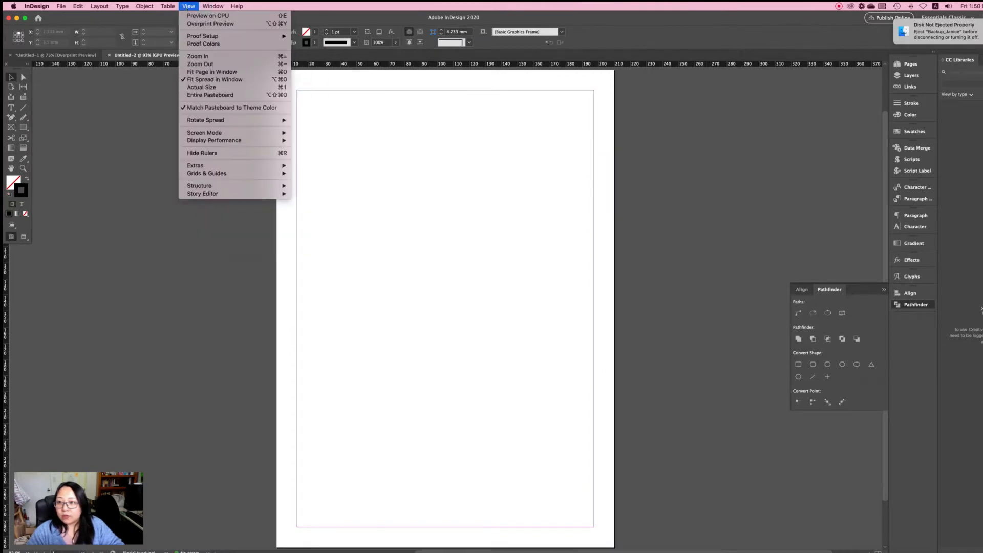
{"action": "left_click", "coordinate": [210, 23]}
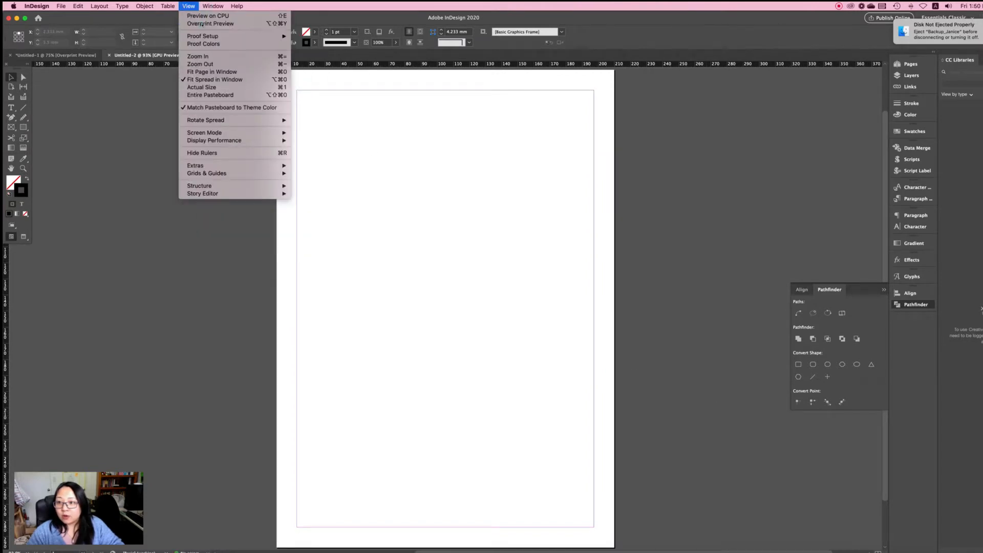
{"action": "left_click", "coordinate": [442, 175]}
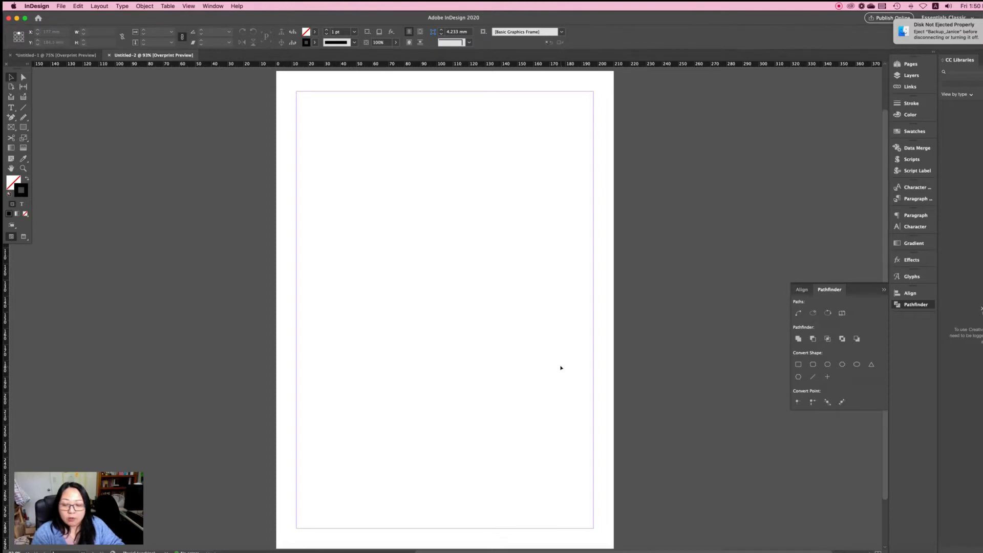
{"action": "key", "text": "w"}
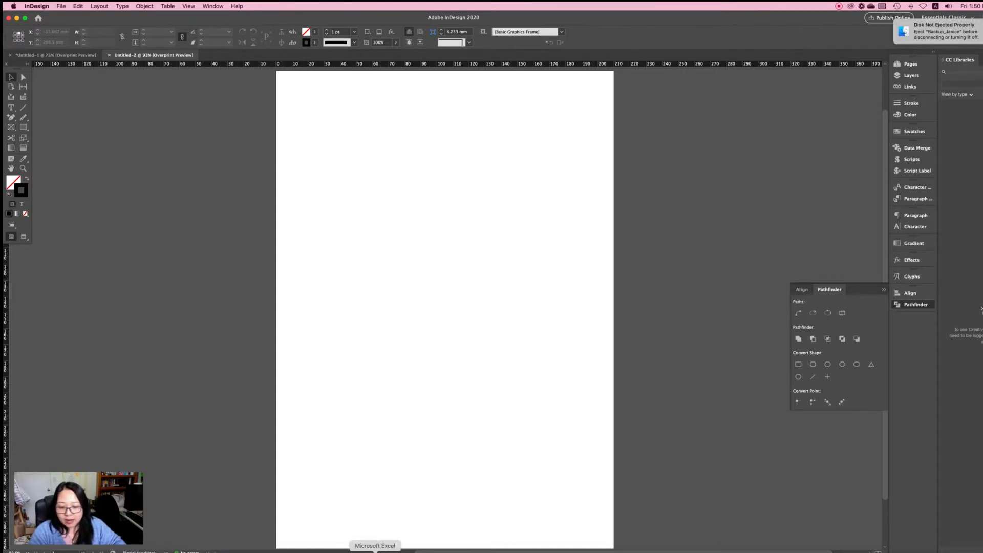
Switch to Illustrator and copy the red Happy Holidays lettering group from the light blue artwork in CL1044.eps.
{"action": "left_click", "coordinate": [466, 552]}
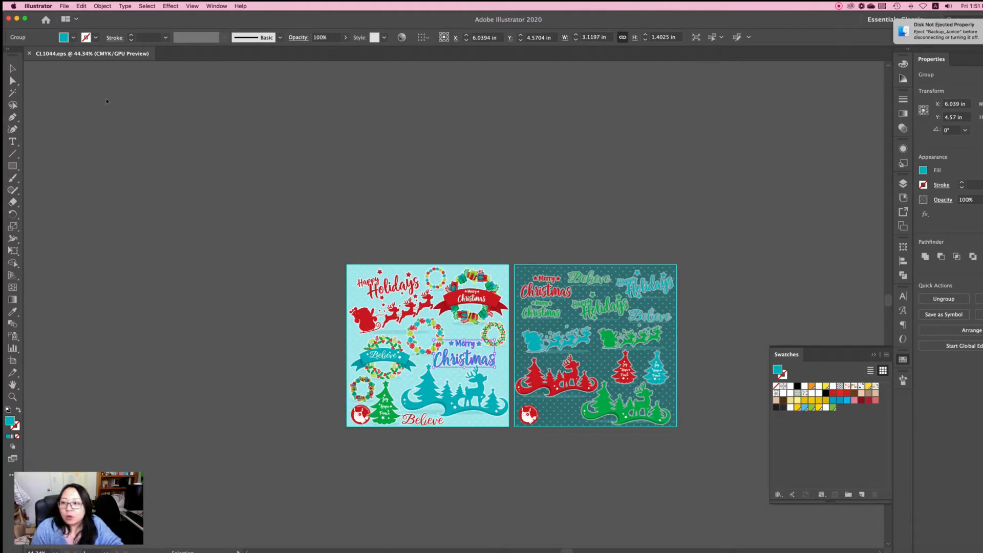
{"action": "left_click", "coordinate": [600, 467]}
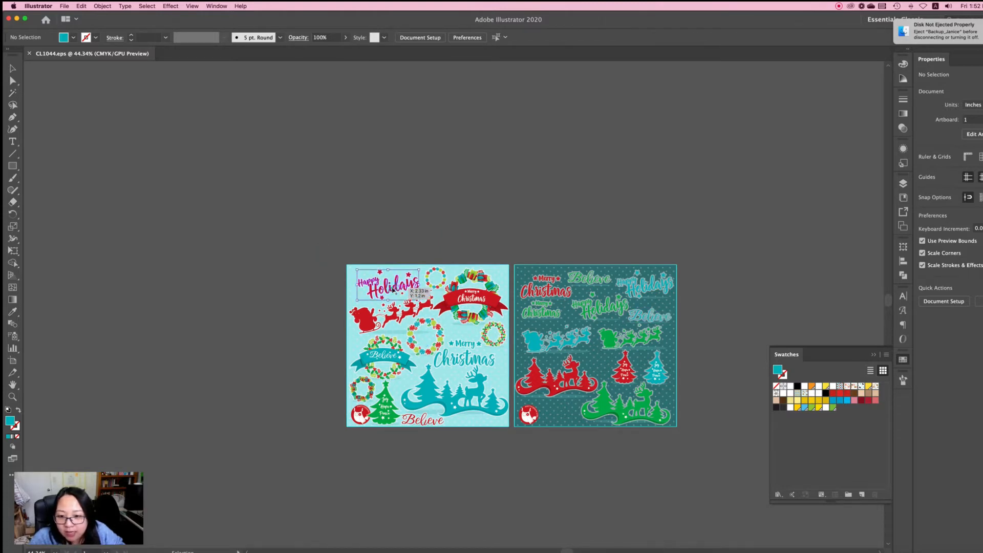
{"action": "left_click", "coordinate": [394, 290]}
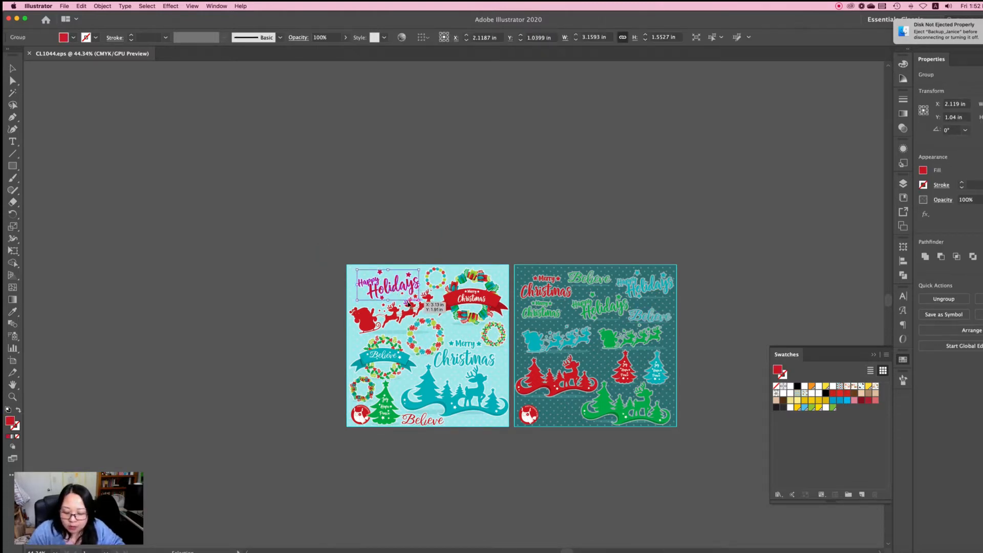
{"action": "key", "text": "a"}
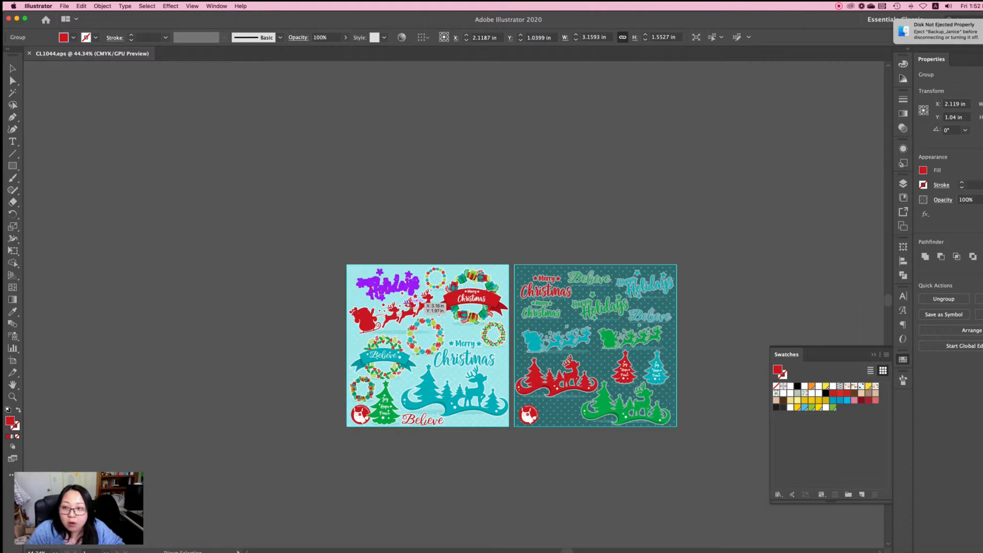
{"action": "key", "text": "v"}
Switch to InDesign and paste the Happy Holidays lettering onto the blank A4 page.
{"action": "left_click", "coordinate": [443, 552]}
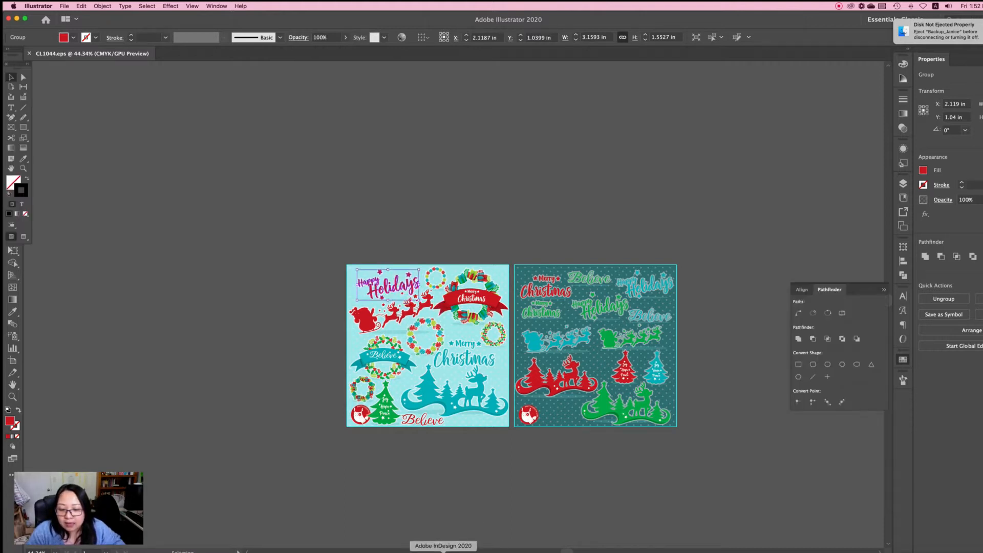
{"action": "left_click", "coordinate": [452, 267]}
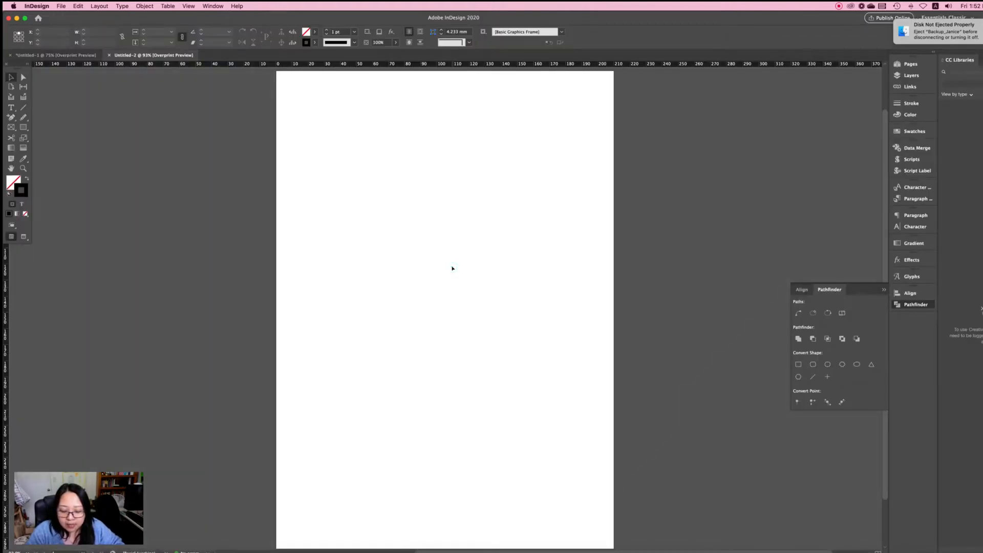
{"action": "key", "text": "super+v"}
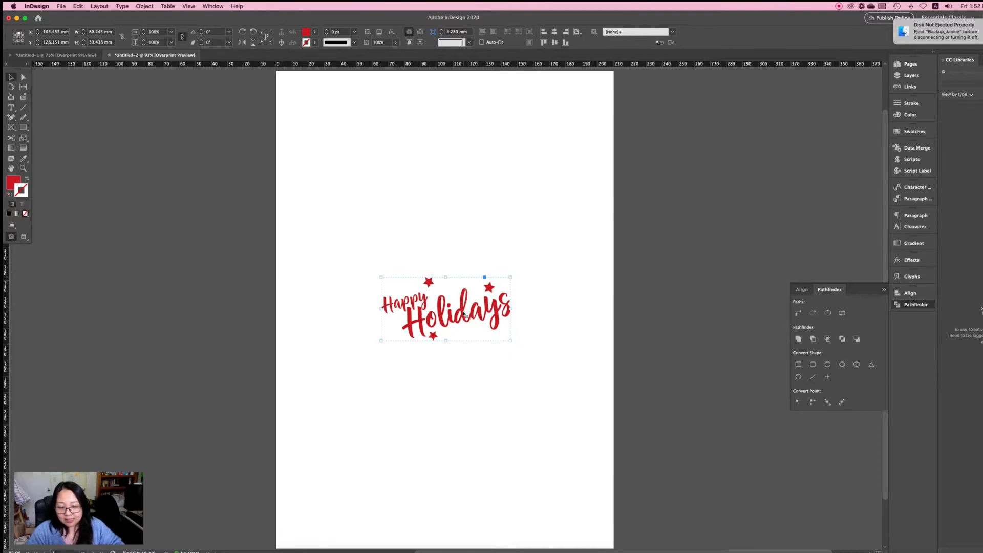
Enlarge the Happy Holidays lettering to about 159 by 78 mm and center it horizontally in the upper part of the page.
{"action": "left_click_drag", "start_coordinate": [463, 316], "coordinate": [439, 228]}
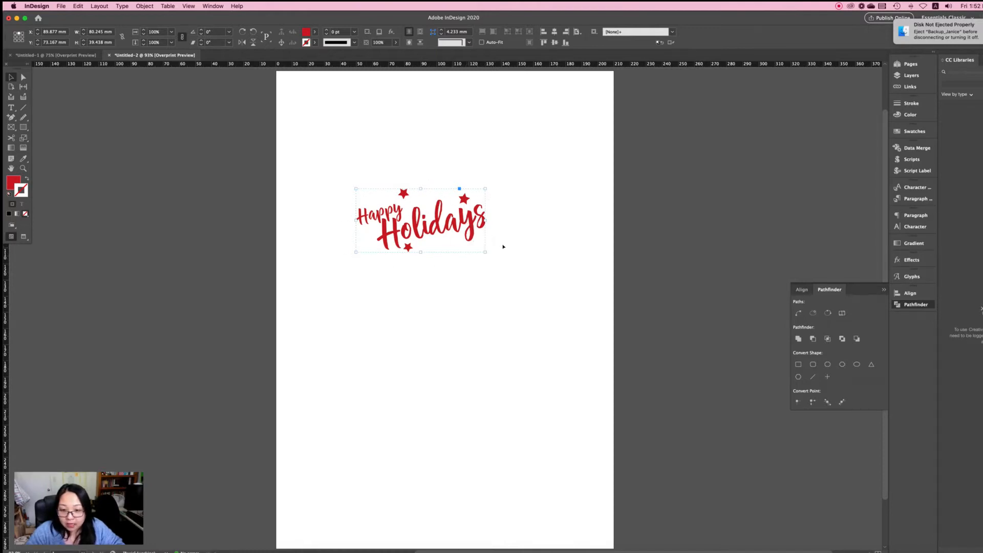
{"action": "left_click_drag", "start_coordinate": [483, 251], "coordinate": [583, 314]}
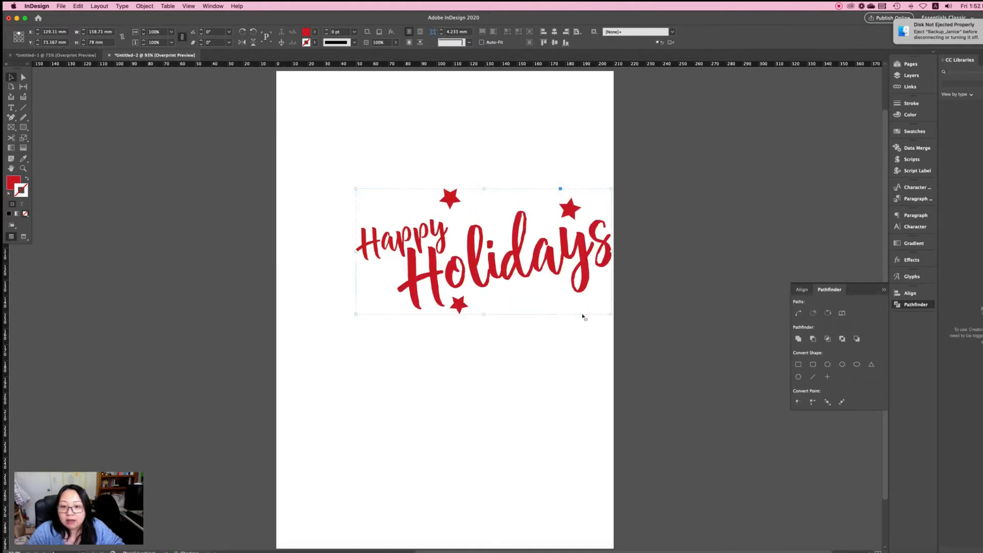
{"action": "left_click_drag", "start_coordinate": [582, 251], "coordinate": [544, 220]}
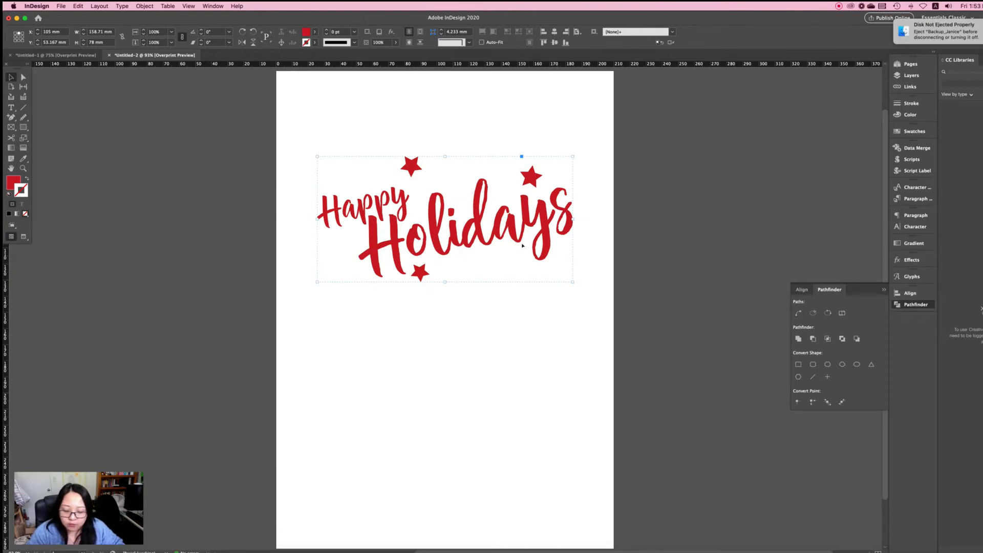
Ungroup the Happy Holidays lettering and check its separate pieces by selecting individual letters and stars.
{"action": "key", "text": "super+shift+o"}
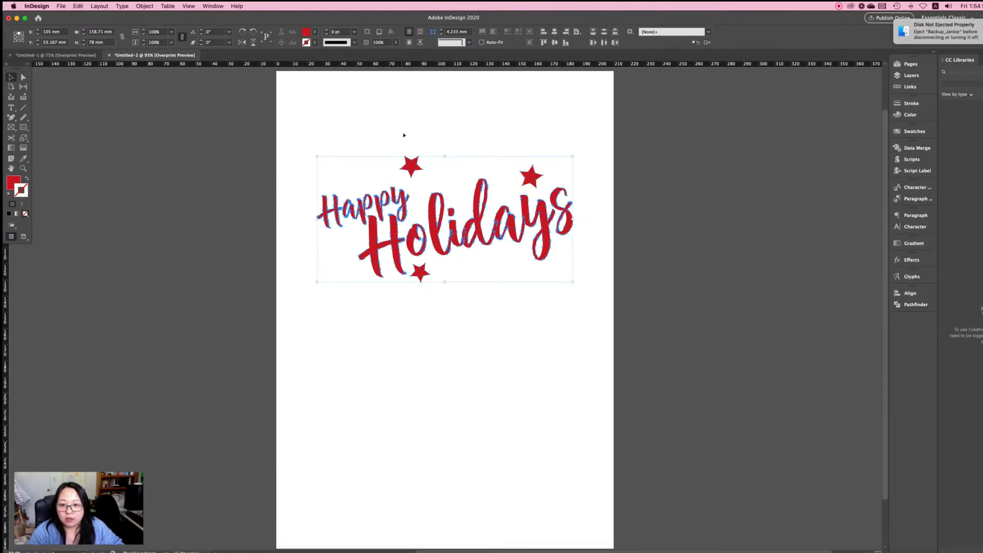
{"action": "left_click", "coordinate": [403, 135]}
{"action": "left_click", "coordinate": [411, 167]}
{"action": "left_click", "coordinate": [384, 196]}
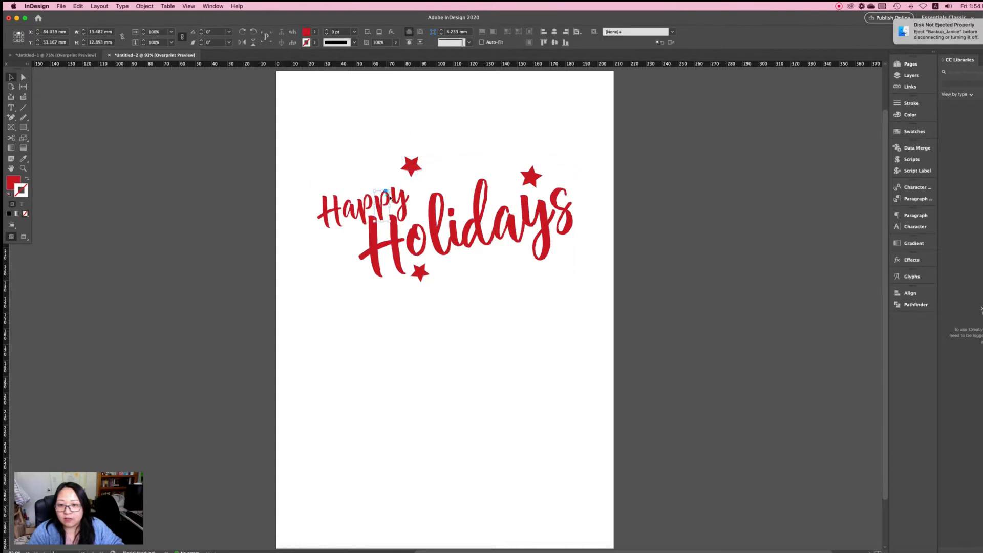
{"action": "left_click", "coordinate": [483, 190]}
{"action": "left_click", "coordinate": [529, 176]}
{"action": "left_click", "coordinate": [560, 203]}
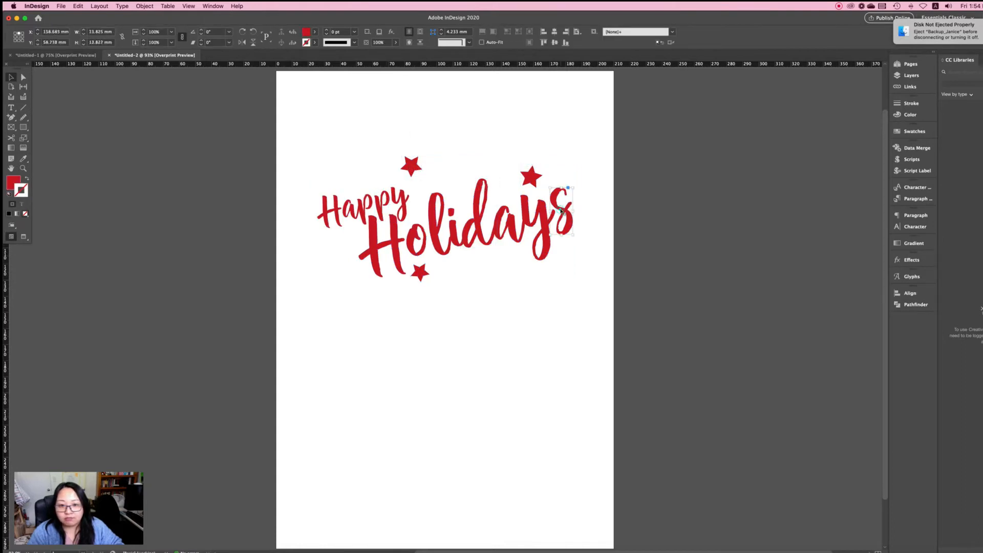
{"action": "left_click", "coordinate": [528, 303]}
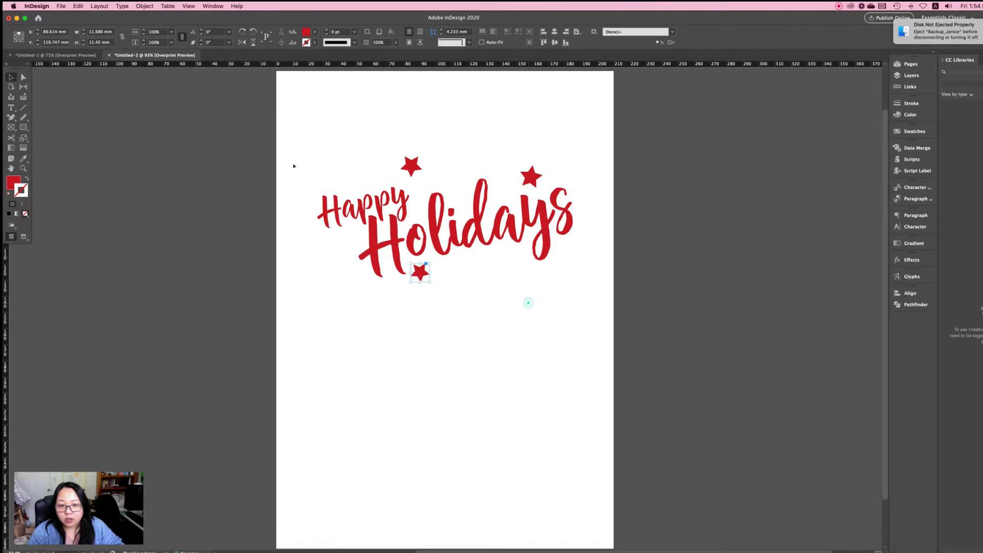
Select all the Happy Holidays letters and stars and combine them into a single shape with Pathfinder's Add operation.
{"action": "left_click_drag", "start_coordinate": [305, 140], "coordinate": [600, 322]}
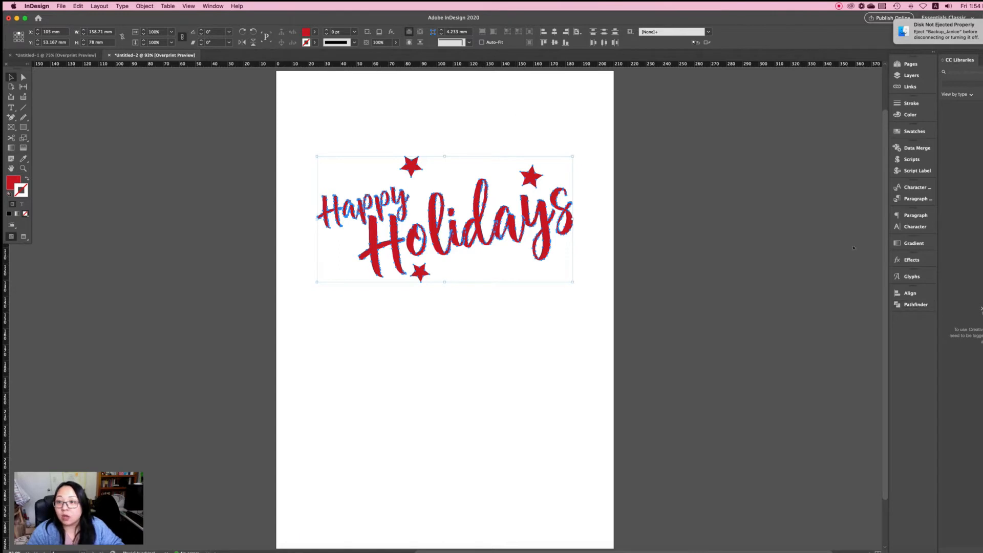
{"action": "left_click", "coordinate": [210, 6]}
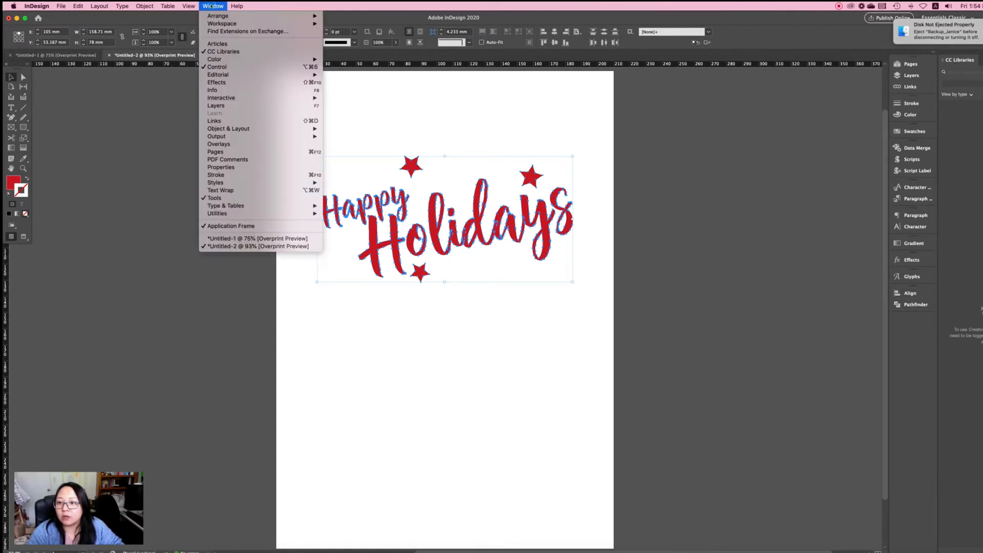
{"action": "mouse_move", "coordinate": [236, 129]}
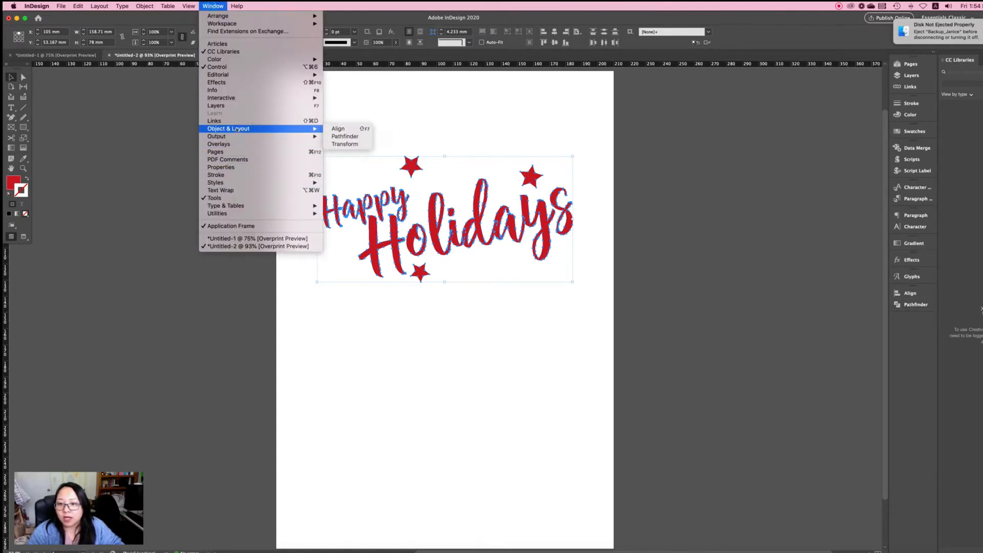
{"action": "left_click", "coordinate": [346, 136]}
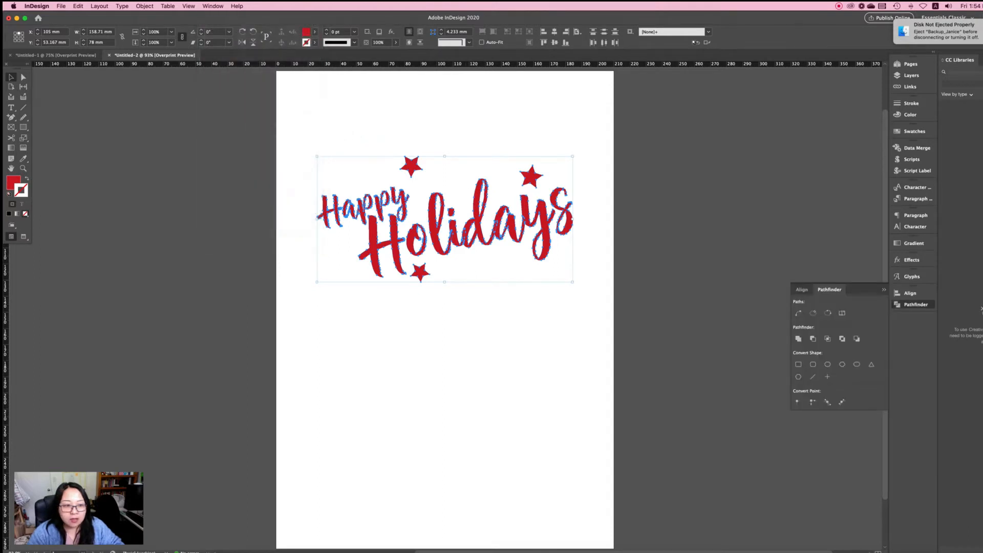
{"action": "left_click_drag", "start_coordinate": [911, 304], "coordinate": [770, 281]}
{"action": "left_click", "coordinate": [773, 287]}
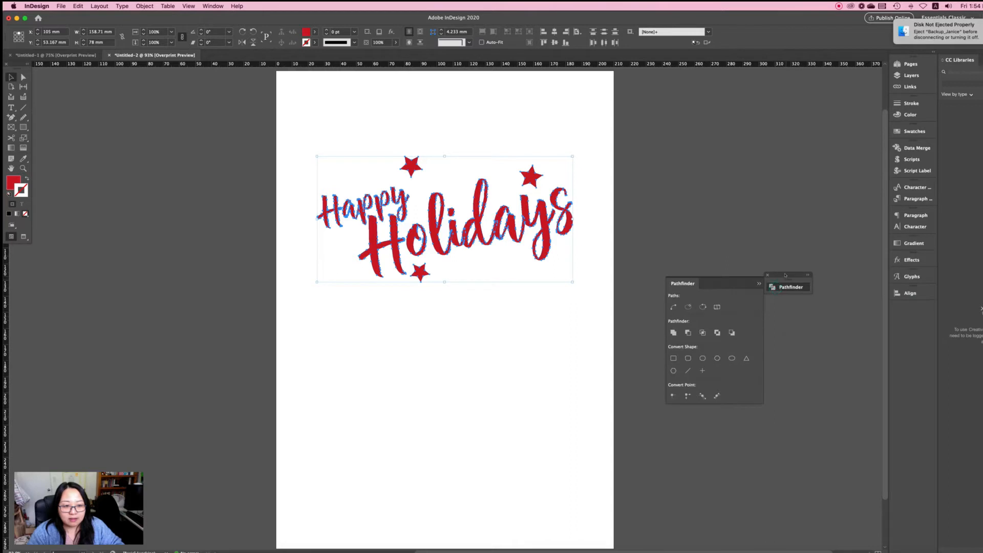
{"action": "left_click_drag", "start_coordinate": [790, 275], "coordinate": [912, 326]}
{"action": "left_click", "coordinate": [902, 312]}
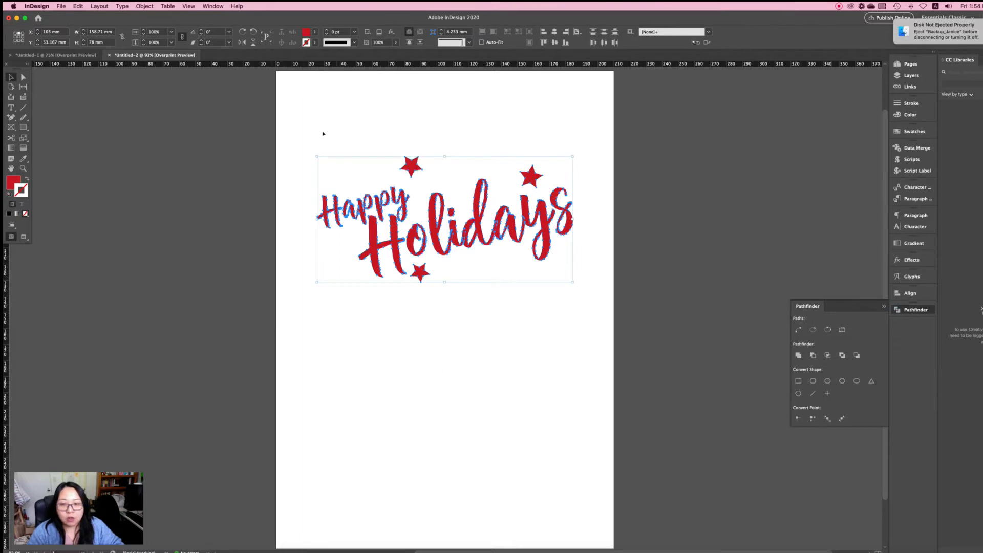
{"action": "left_click", "coordinate": [797, 355]}
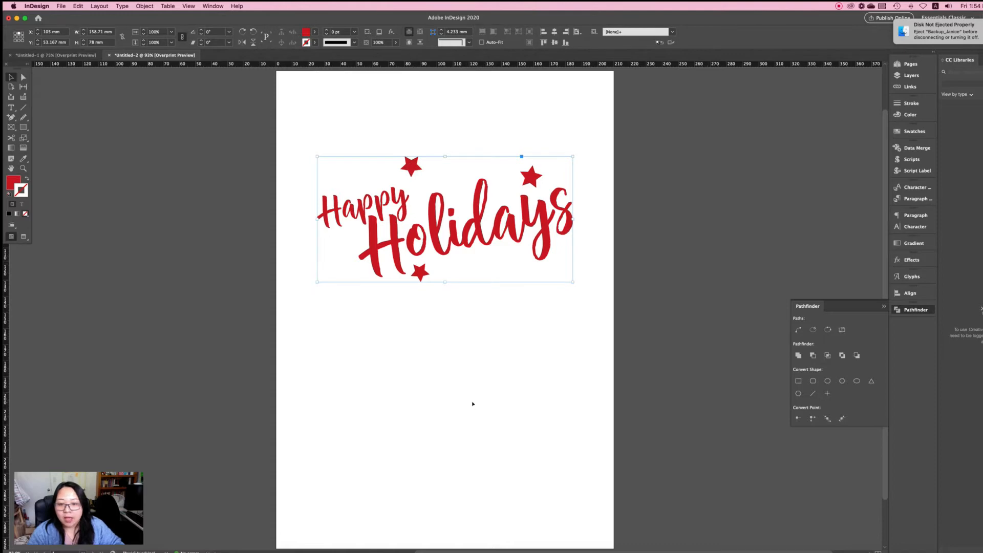
Switch to Finder, preview images in the 100 Seamless Glitter Digital Papers folder and choose the gold glitter 4.jpg.
{"action": "left_click", "coordinate": [34, 552]}
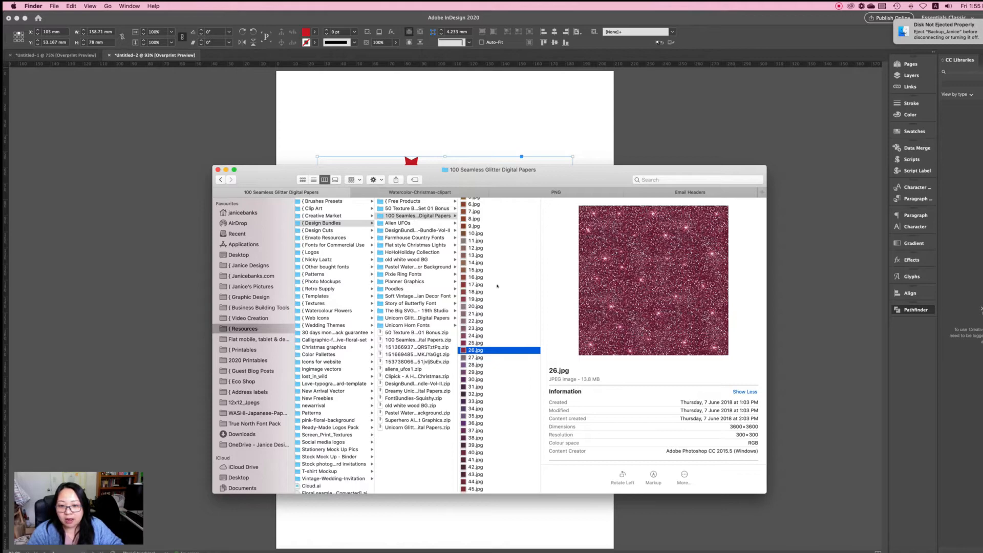
{"action": "scroll", "coordinate": [478, 291], "scroll_direction": "up", "scroll_amount": 5}
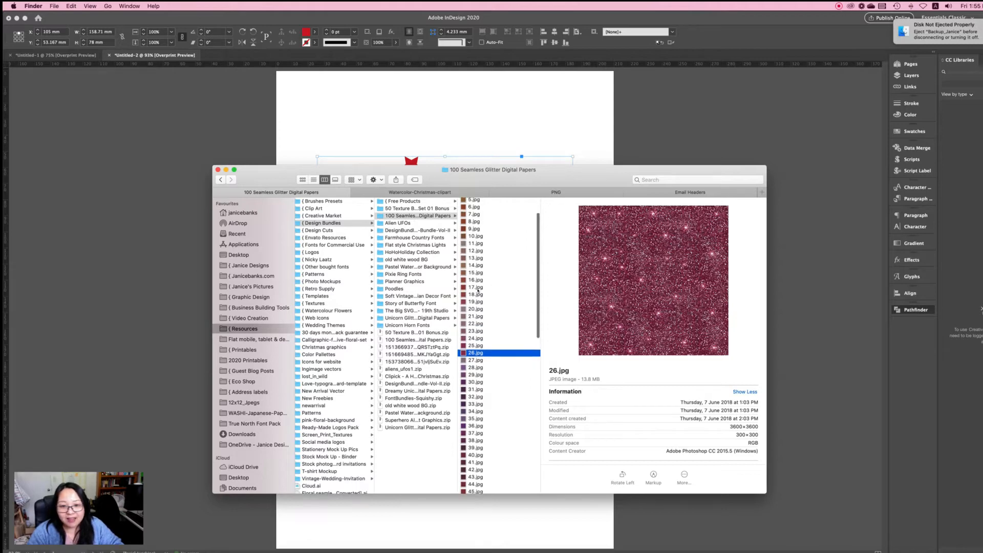
{"action": "left_click_drag", "start_coordinate": [484, 174], "coordinate": [558, 280]}
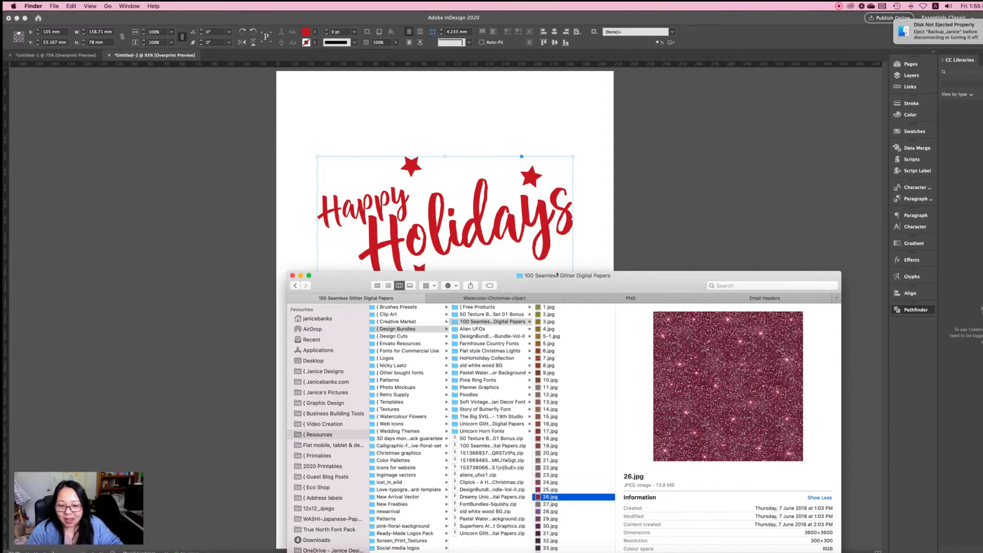
{"action": "left_click_drag", "start_coordinate": [534, 276], "coordinate": [477, 239]}
{"action": "scroll", "coordinate": [494, 272], "scroll_direction": "up", "scroll_amount": 3}
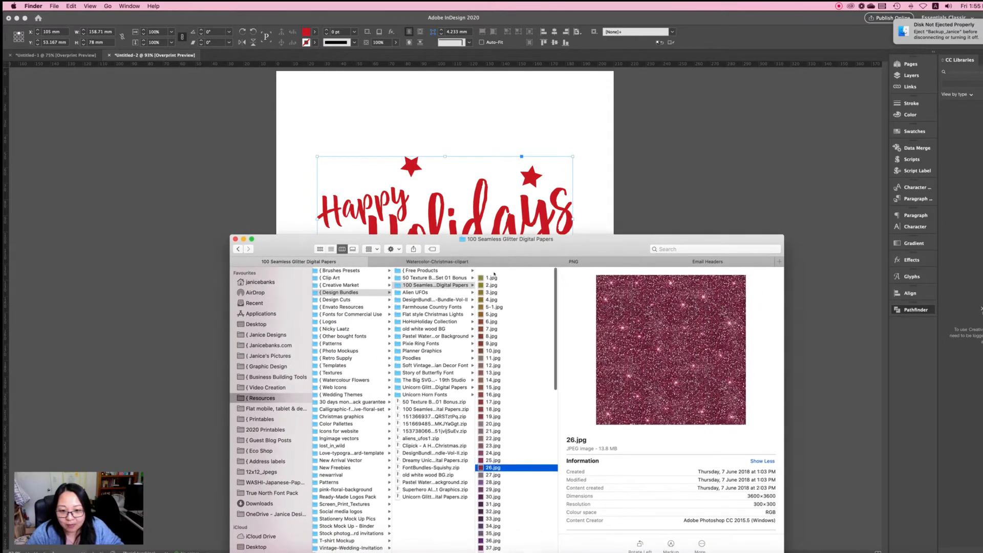
{"action": "left_click", "coordinate": [489, 270]}
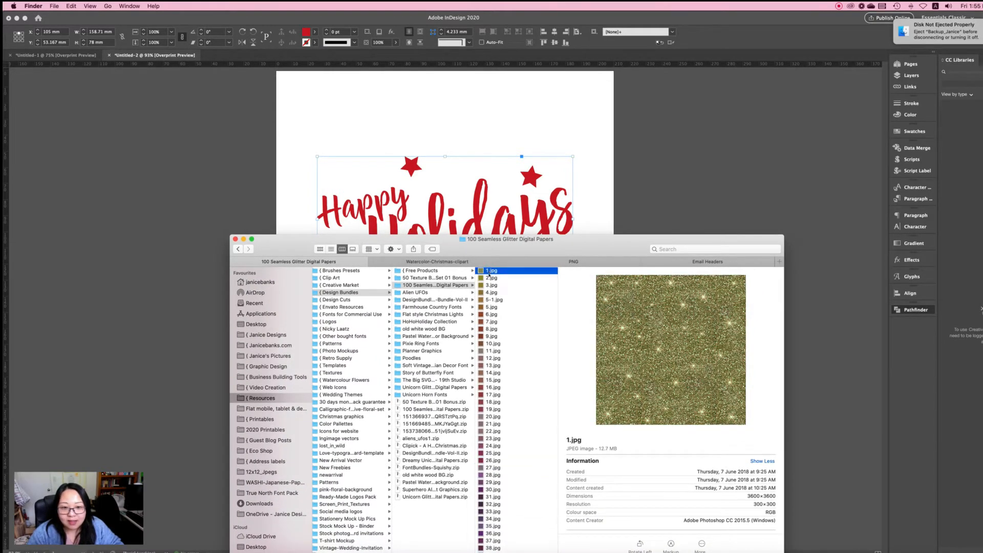
{"action": "left_click", "coordinate": [489, 277]}
{"action": "left_click", "coordinate": [487, 292]}
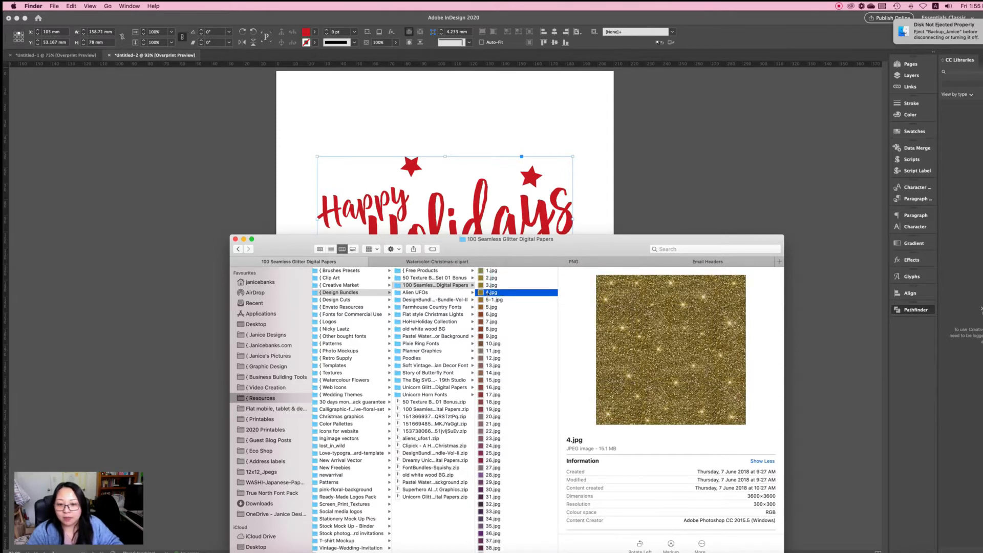
Place 4.jpg in the InDesign document as a square about 186 mm wide covering the lettering.
{"action": "left_click_drag", "start_coordinate": [489, 293], "coordinate": [588, 268]}
{"action": "key", "text": "super+z"}
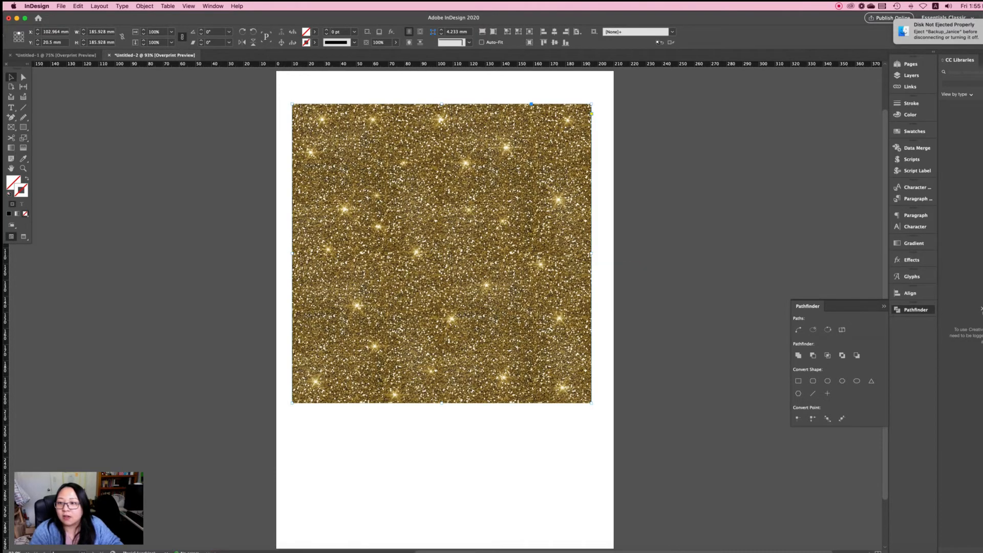
{"action": "key", "text": "v"}
{"action": "left_click", "coordinate": [167, 128]}
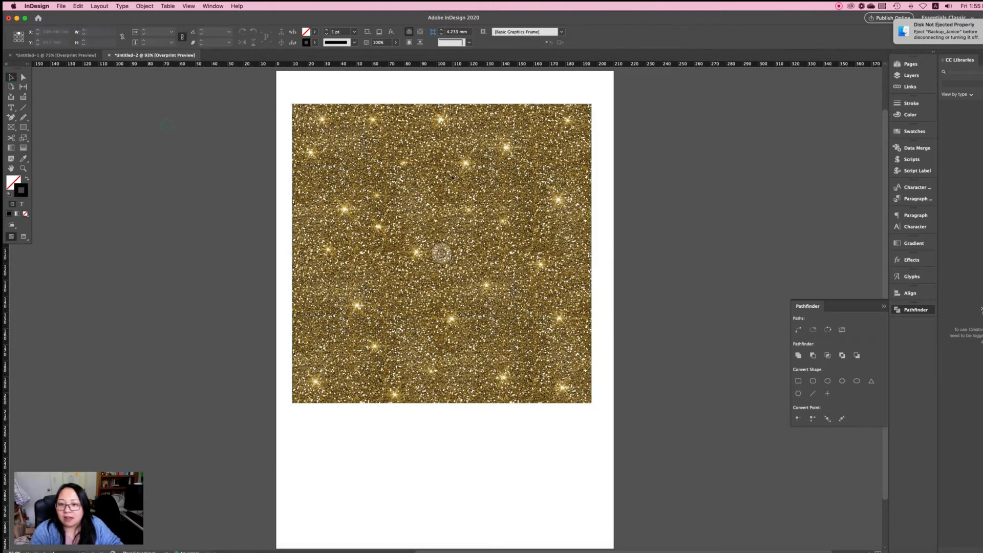
Cut the gold glitter image and use Paste Into to fill the combined Happy Holidays shape with it.
{"action": "left_click", "coordinate": [435, 175]}
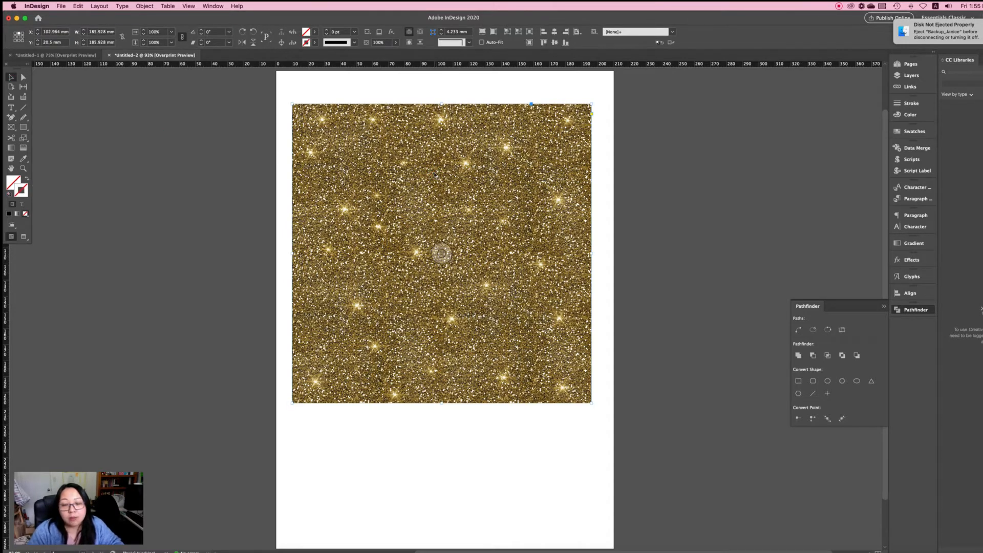
{"action": "key", "text": "BackSpace"}
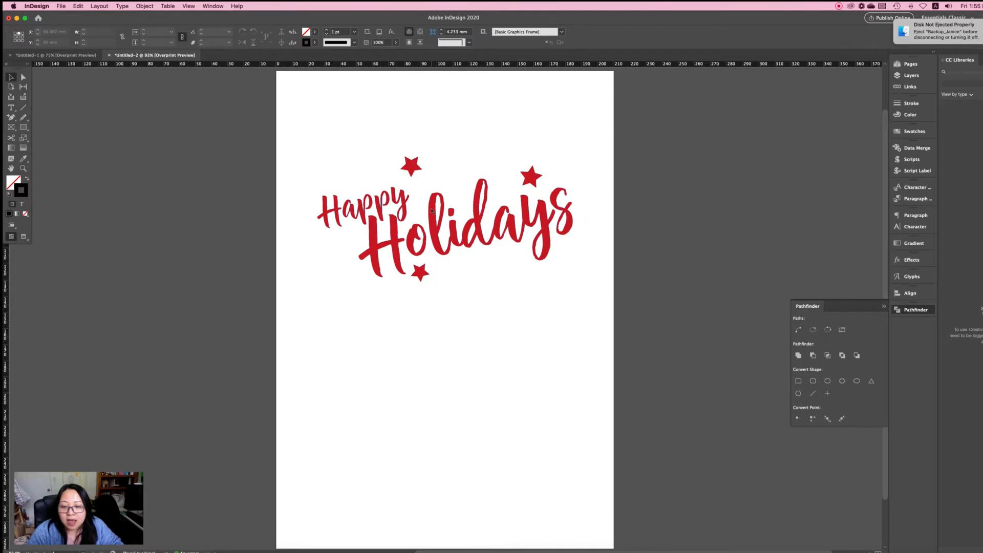
{"action": "left_click", "coordinate": [432, 211]}
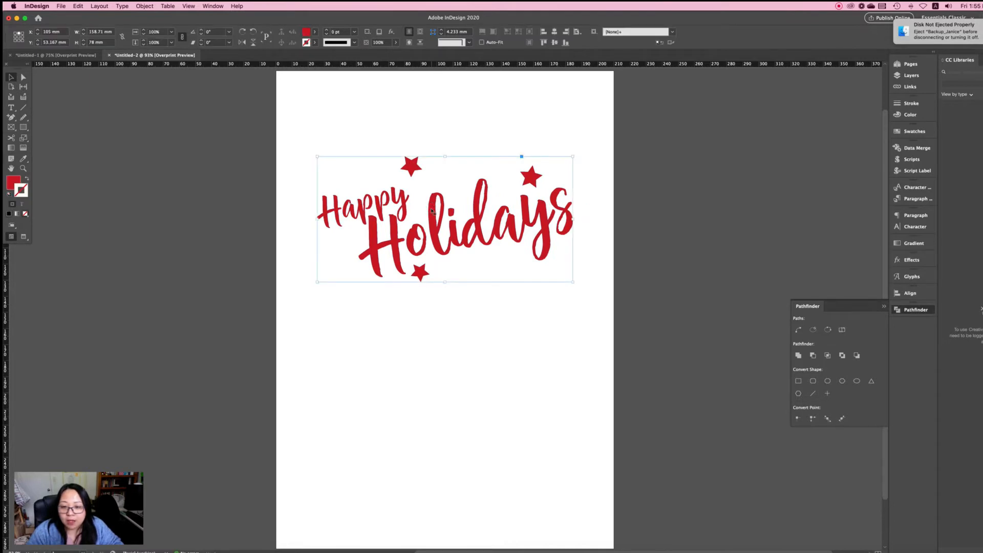
{"action": "right_click", "coordinate": [432, 211]}
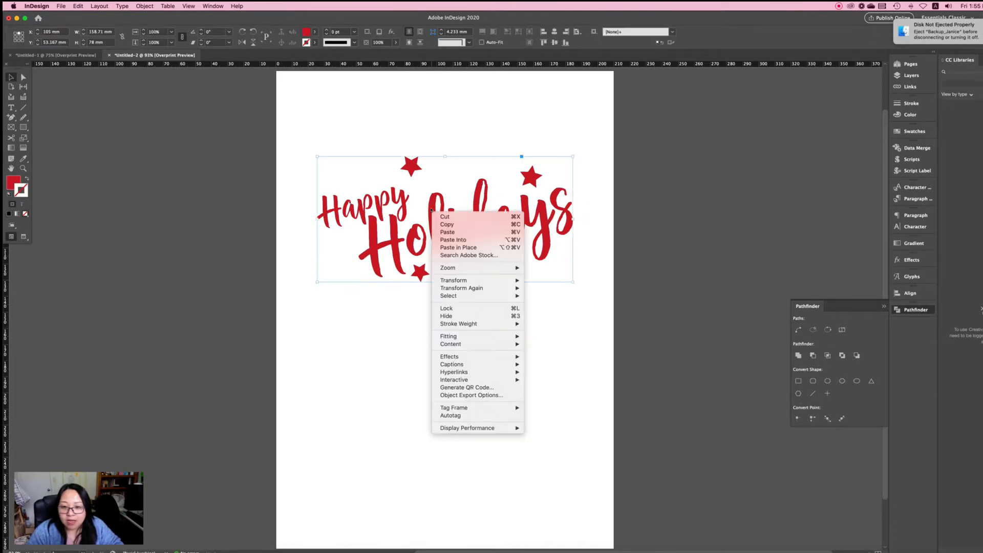
{"action": "left_click", "coordinate": [464, 239]}
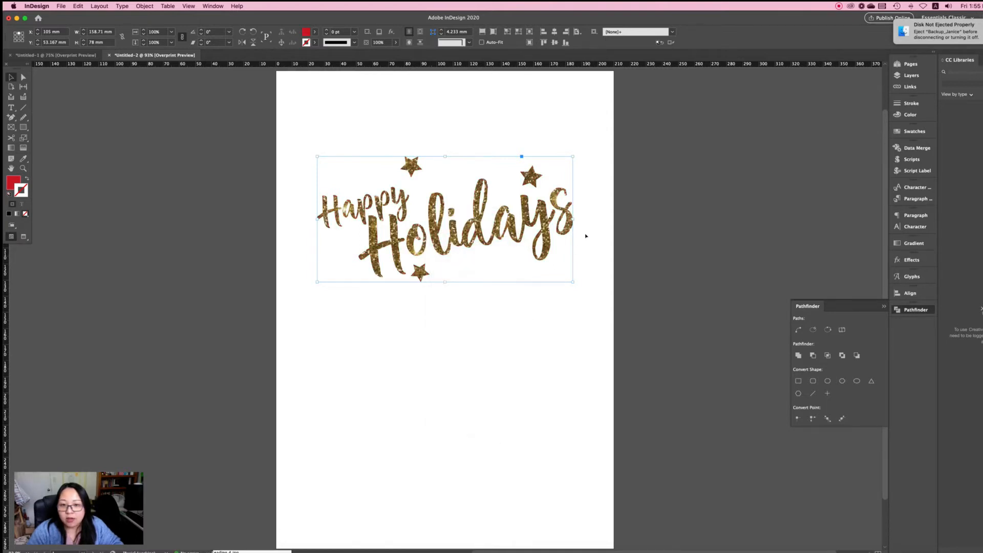
{"action": "left_click", "coordinate": [657, 228]}
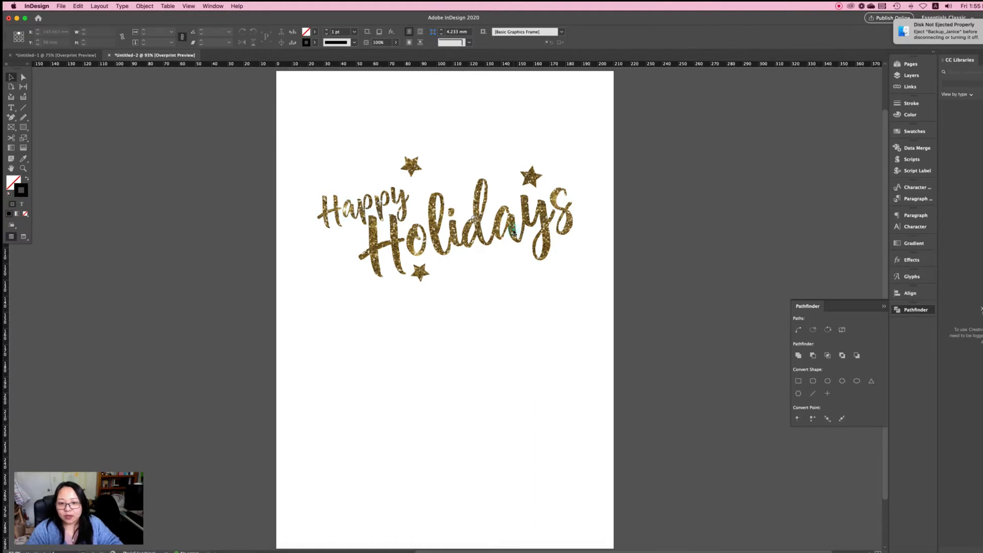
Select the lettering, switch back to Finder and choose the green glitter 65.jpg after previewing 68.jpg.
{"action": "left_click", "coordinate": [513, 232]}
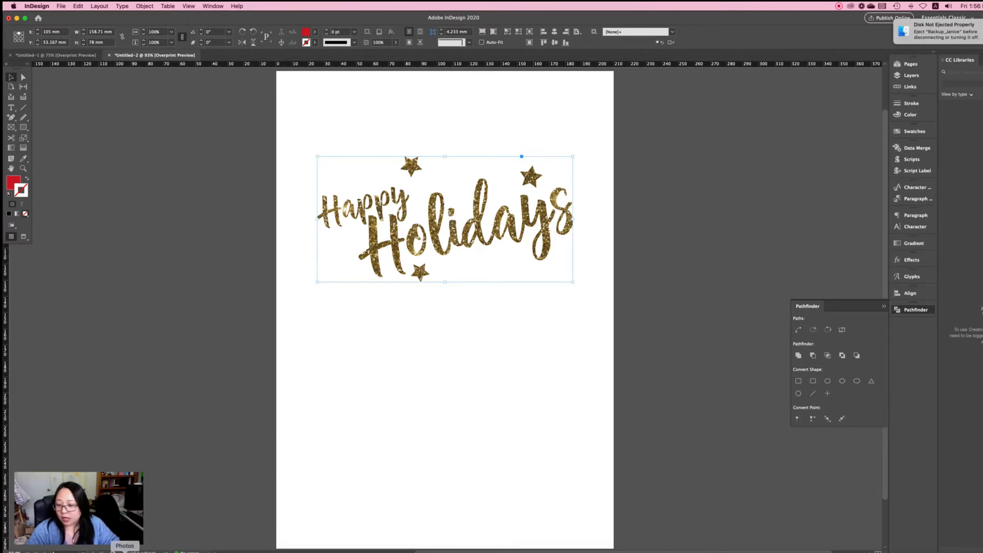
{"action": "left_click", "coordinate": [33, 552]}
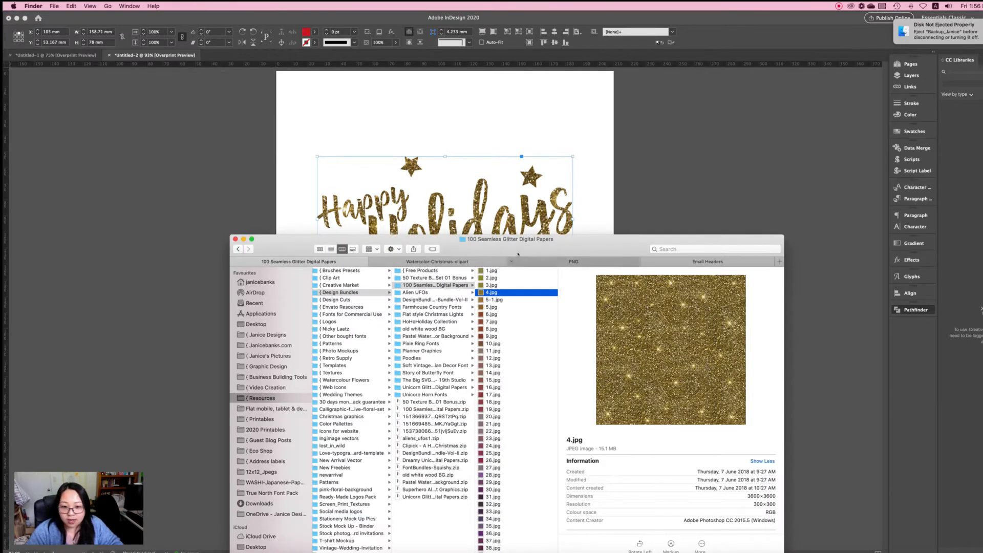
{"action": "left_click_drag", "start_coordinate": [516, 248], "coordinate": [478, 147]}
{"action": "scroll", "coordinate": [459, 379], "scroll_direction": "down", "scroll_amount": 6}
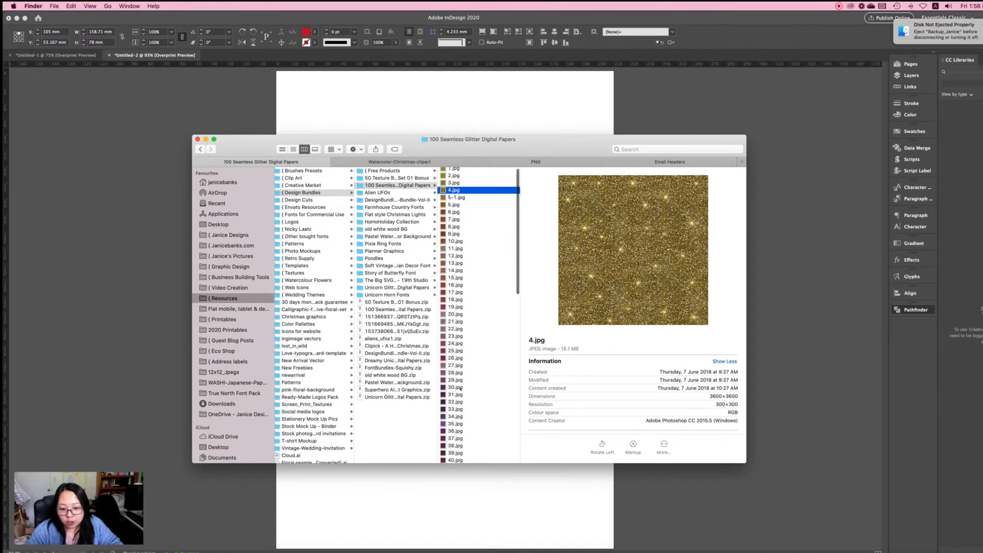
{"action": "scroll", "coordinate": [460, 391], "scroll_direction": "down", "scroll_amount": 5}
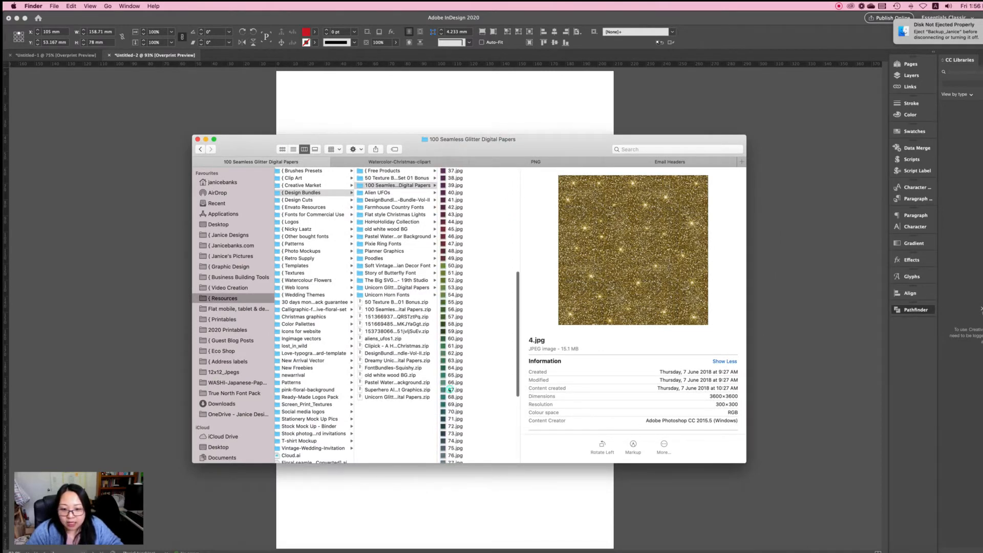
{"action": "left_click", "coordinate": [451, 397]}
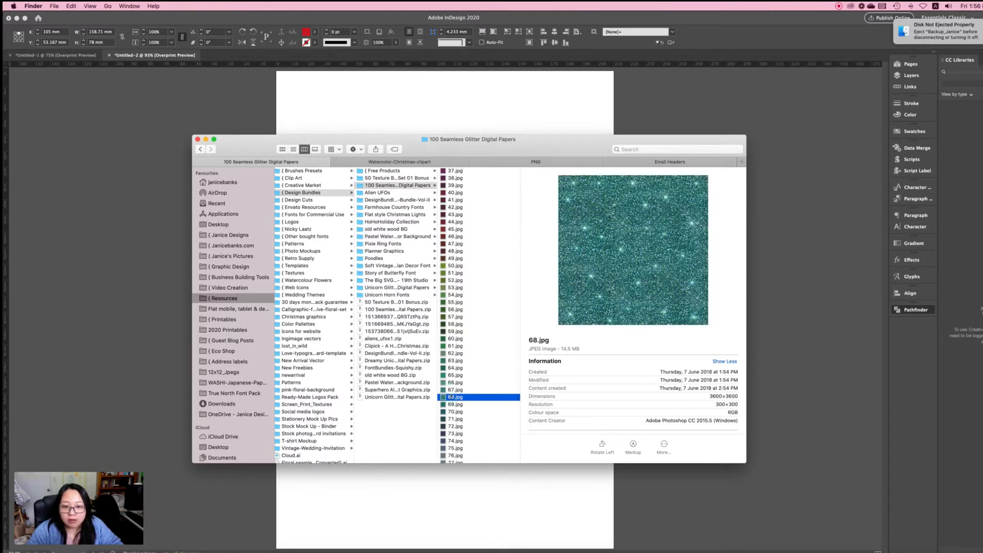
{"action": "left_click", "coordinate": [449, 376]}
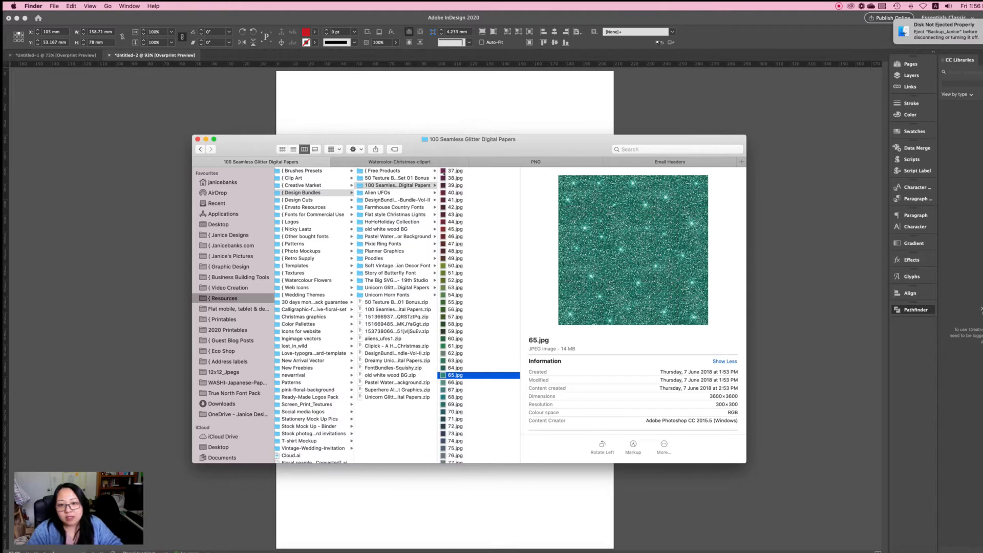
Place 65.jpg on the InDesign page at about 63% scale so it covers the gold lettering.
{"action": "left_click_drag", "start_coordinate": [500, 148], "coordinate": [918, 133]}
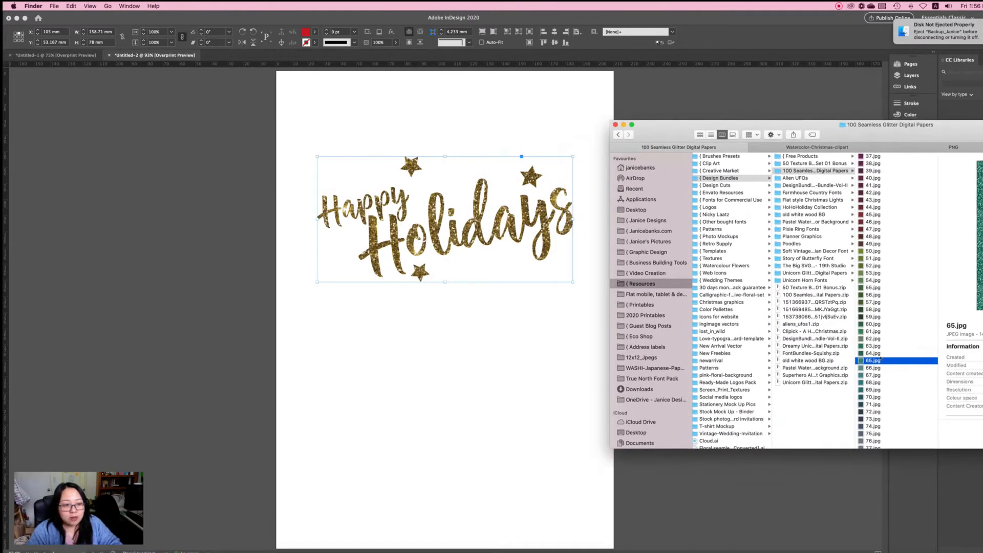
{"action": "left_click_drag", "start_coordinate": [870, 360], "coordinate": [318, 124]}
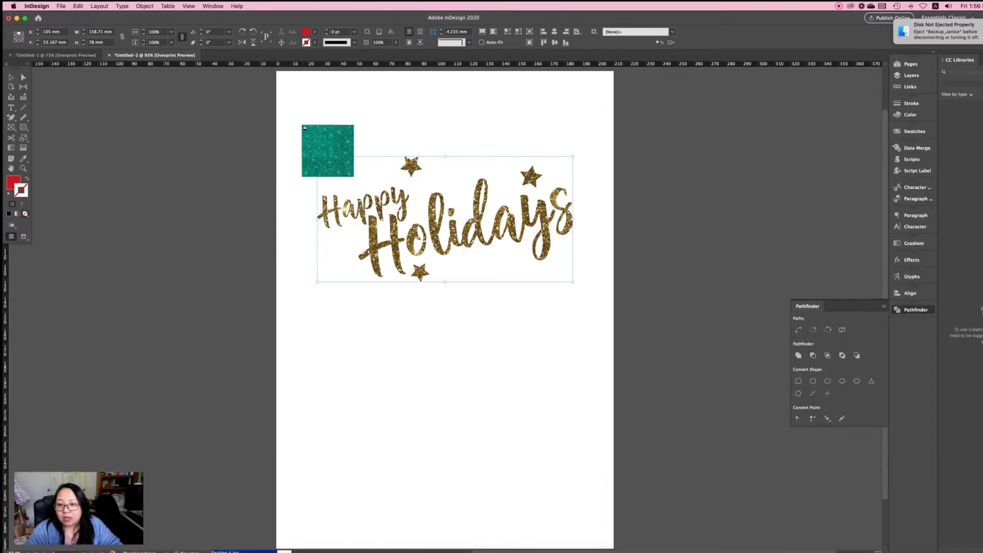
{"action": "left_click_drag", "start_coordinate": [292, 115], "coordinate": [601, 329]}
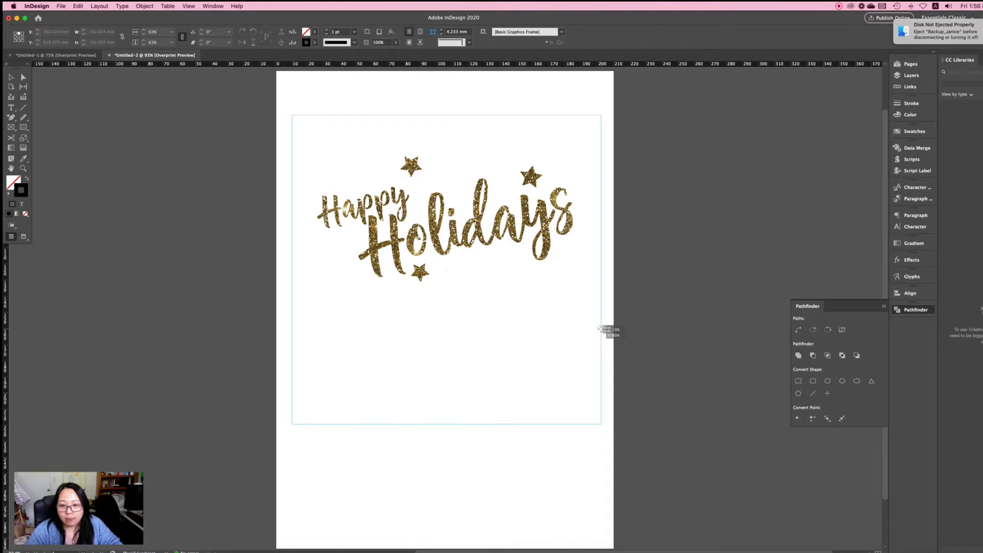
{"action": "left_click_drag", "start_coordinate": [601, 329], "coordinate": [601, 329]}
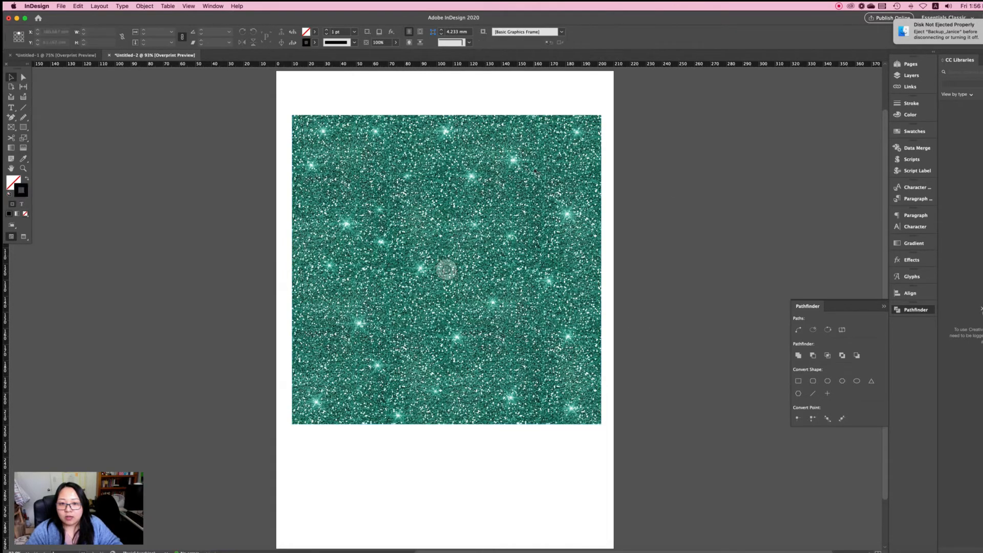
Cut the green glitter image and use Paste Into to fill the Happy Holidays lettering with it.
{"action": "key", "text": "Delete"}
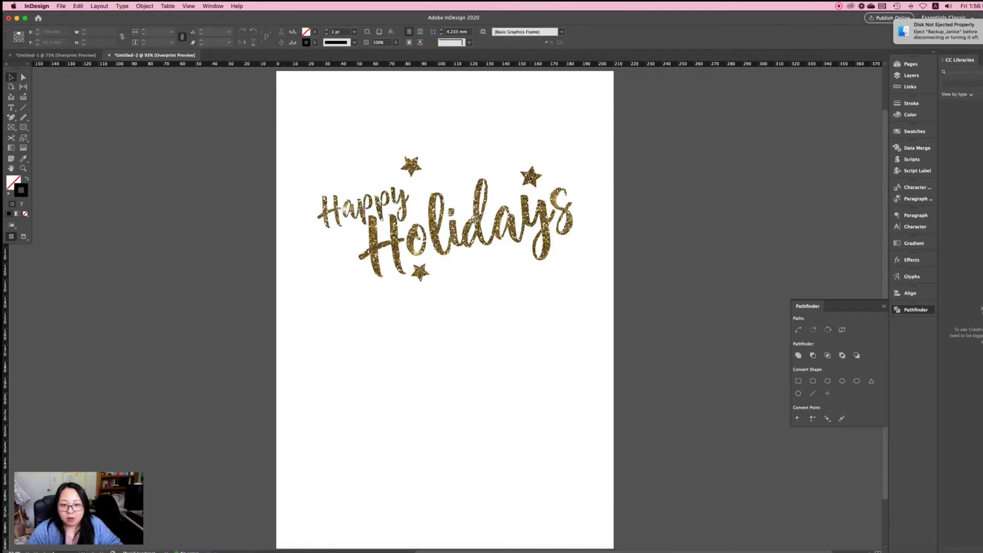
{"action": "right_click", "coordinate": [532, 180]}
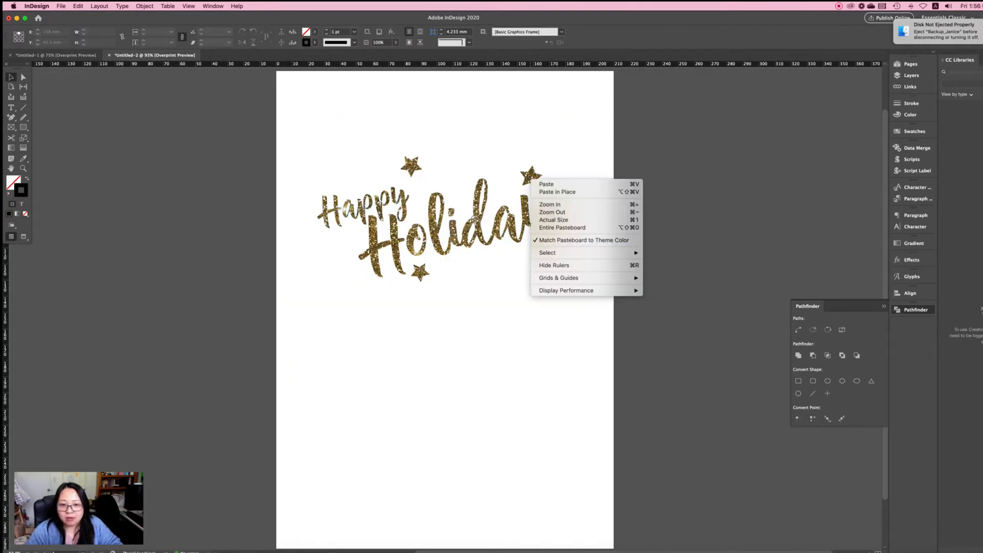
{"action": "left_click", "coordinate": [475, 219]}
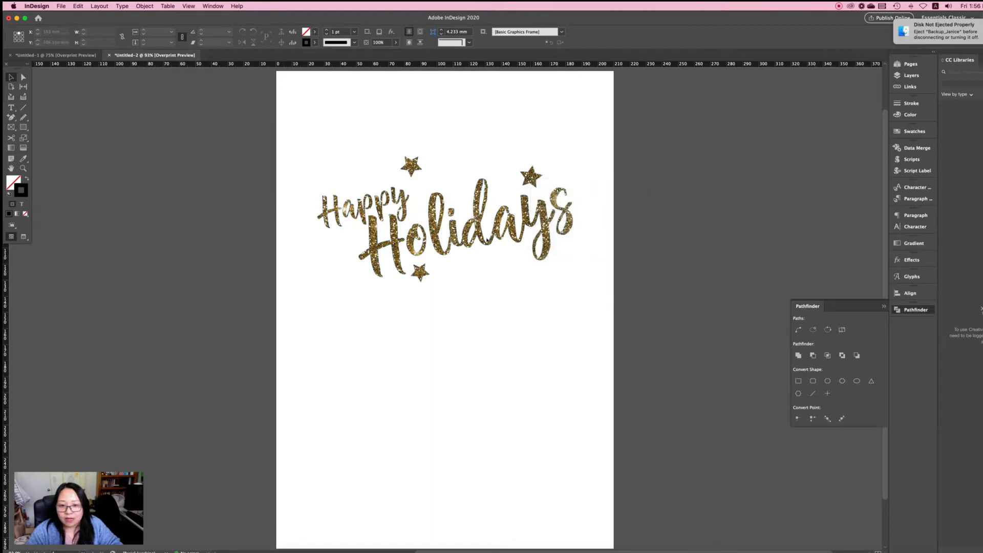
{"action": "left_click", "coordinate": [508, 234]}
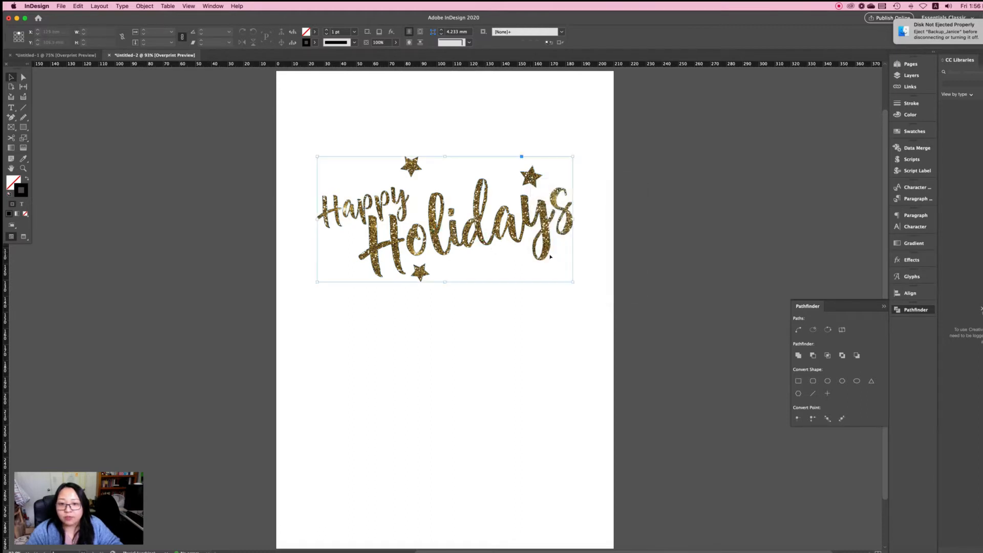
{"action": "right_click", "coordinate": [508, 234]}
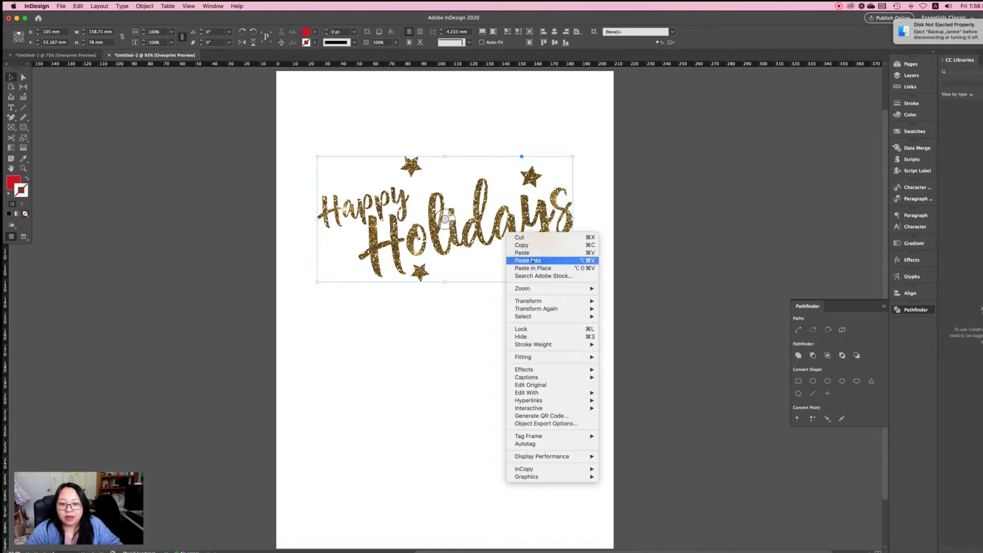
{"action": "left_click", "coordinate": [532, 261]}
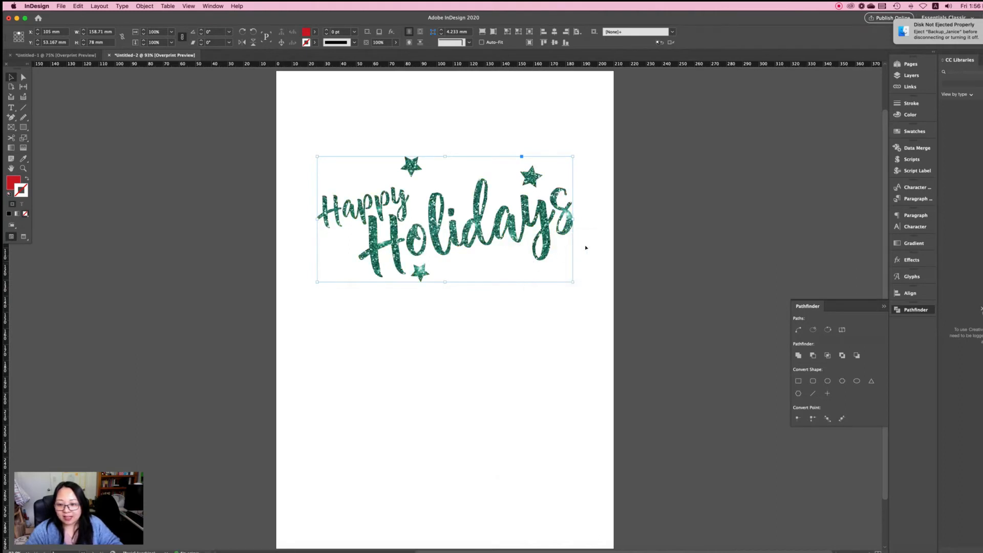
{"action": "scroll", "coordinate": [669, 227], "scroll_direction": "left", "scroll_amount": 2}
{"action": "scroll", "coordinate": [669, 228], "scroll_direction": "up", "scroll_amount": 1}
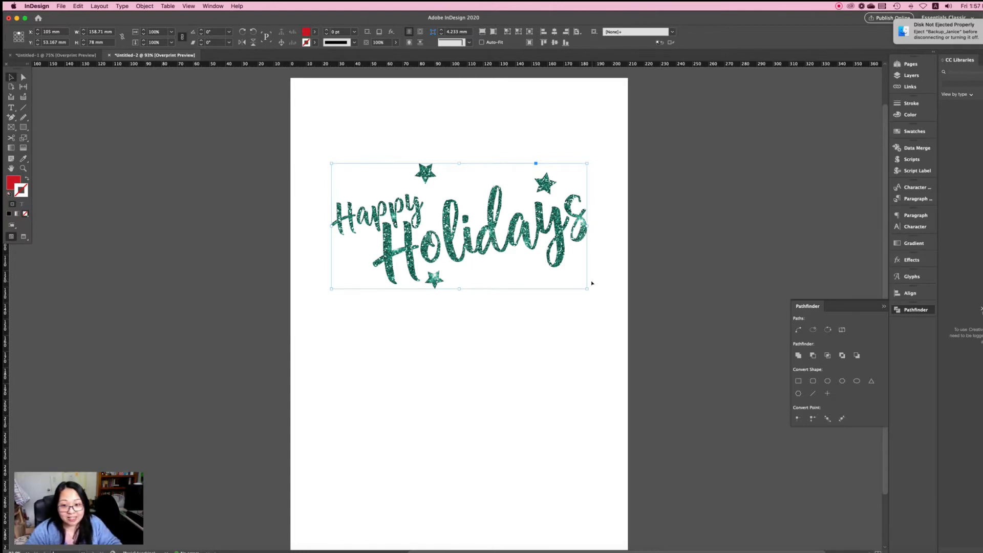
Move the green Happy Holidays lettering straight up the page to a Y position of about 19.5 mm.
{"action": "left_click", "coordinate": [561, 307]}
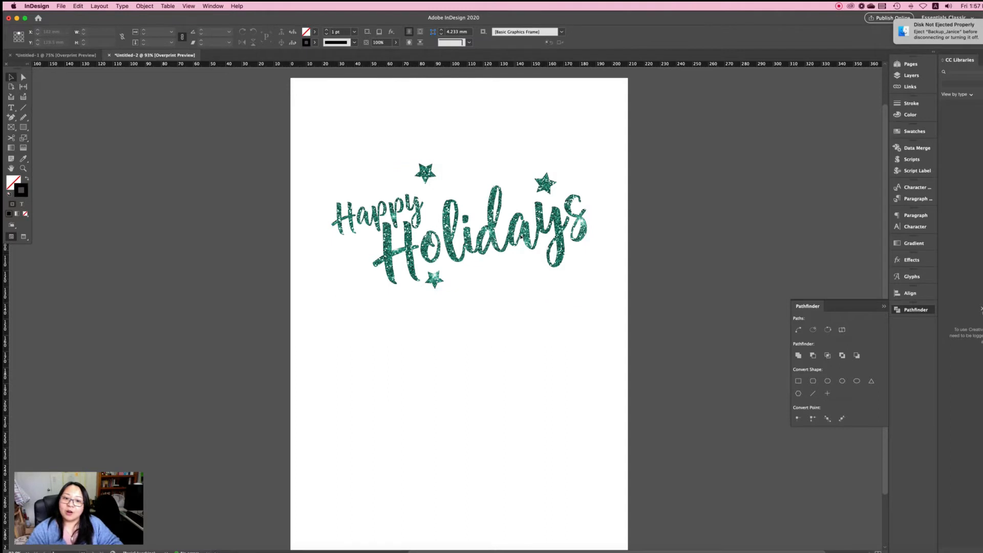
{"action": "left_click", "coordinate": [528, 240]}
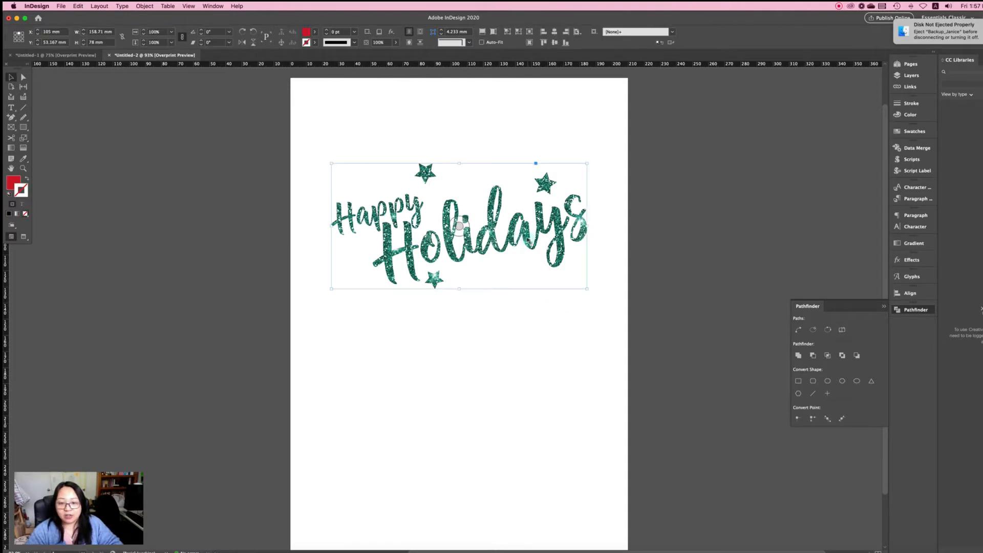
{"action": "left_click_drag", "start_coordinate": [529, 240], "coordinate": [530, 185]}
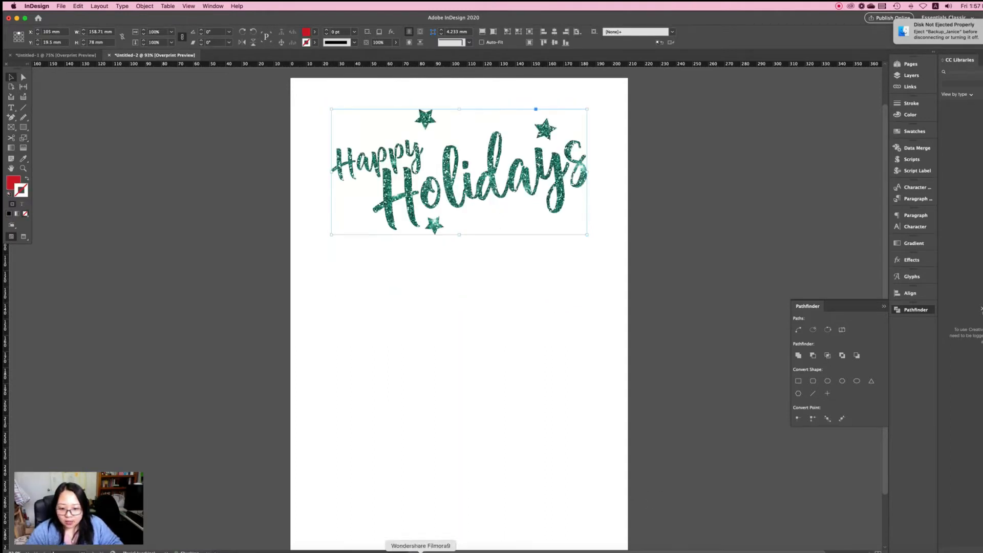
Switch to Illustrator, copy the red Merry Christmas lettering from the dark artboard of CL1044.eps and return to InDesign.
{"action": "left_click", "coordinate": [466, 552]}
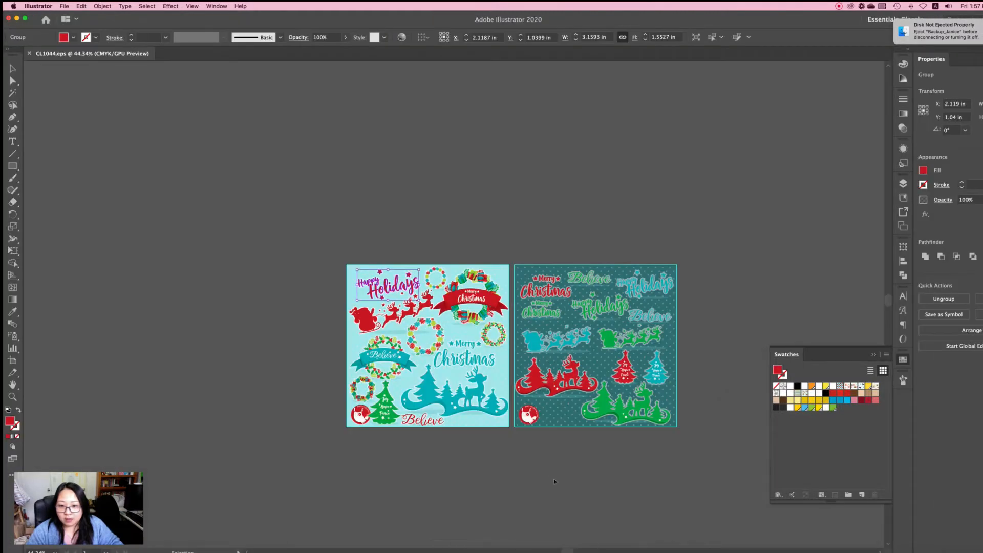
{"action": "left_click", "coordinate": [554, 481]}
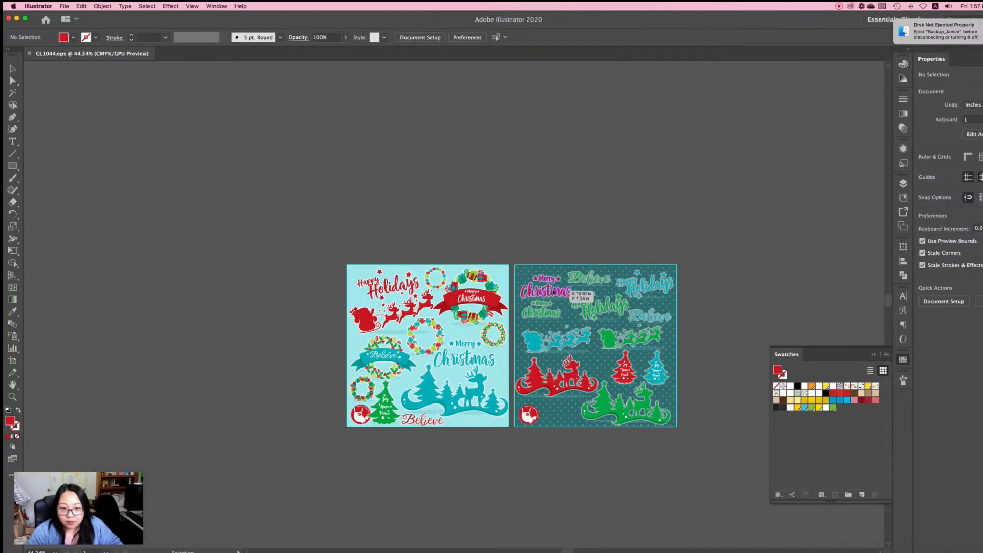
{"action": "left_click", "coordinate": [554, 292]}
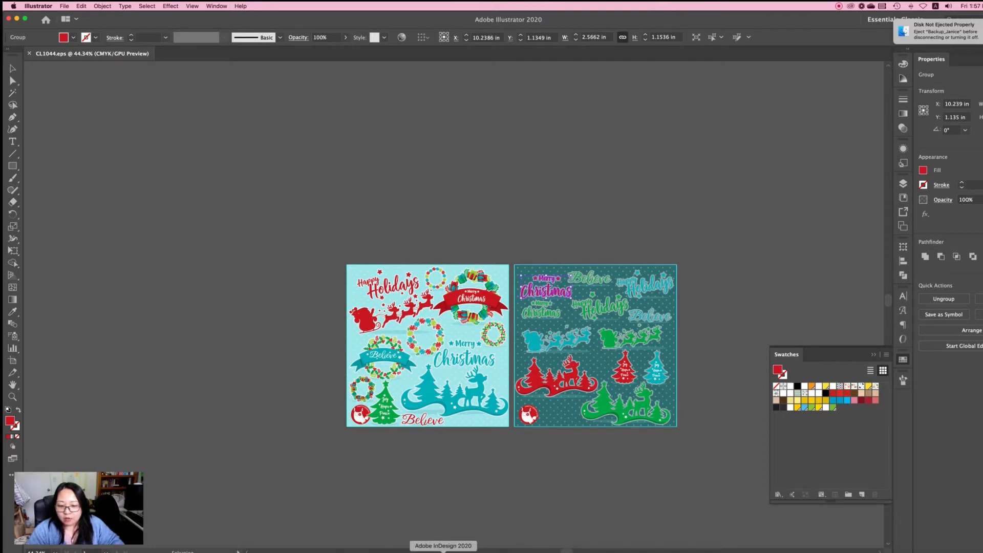
{"action": "left_click", "coordinate": [443, 552]}
{"action": "left_click", "coordinate": [404, 371]}
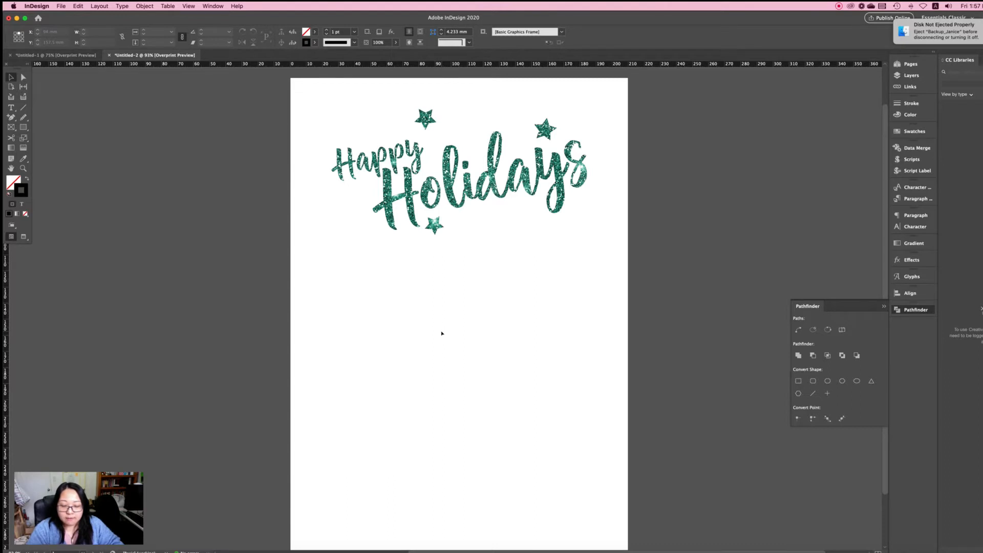
Paste the Merry Christmas lettering below Happy Holidays and enlarge it proportionally to about 157 mm wide.
{"action": "key", "text": "super+v"}
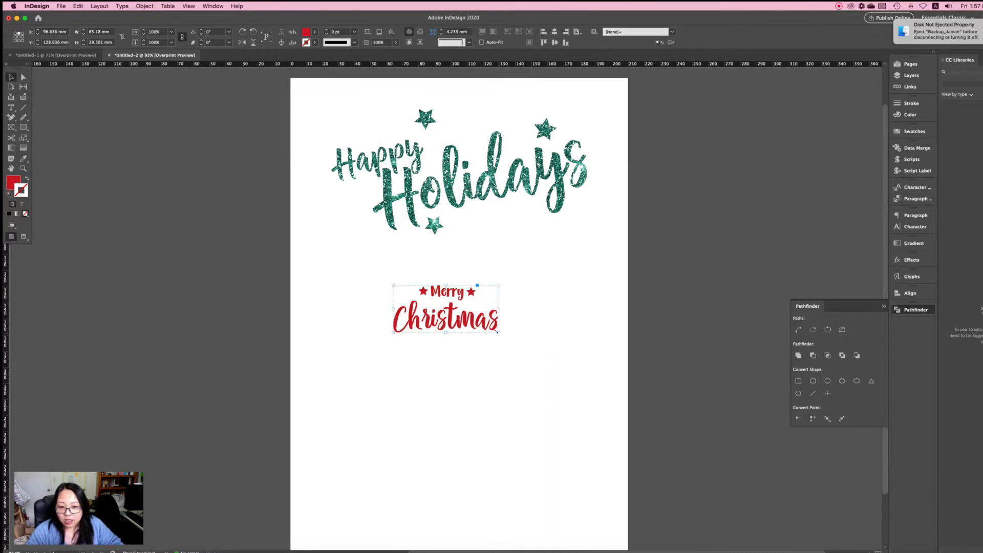
{"action": "left_click_drag", "start_coordinate": [496, 331], "coordinate": [526, 357]}
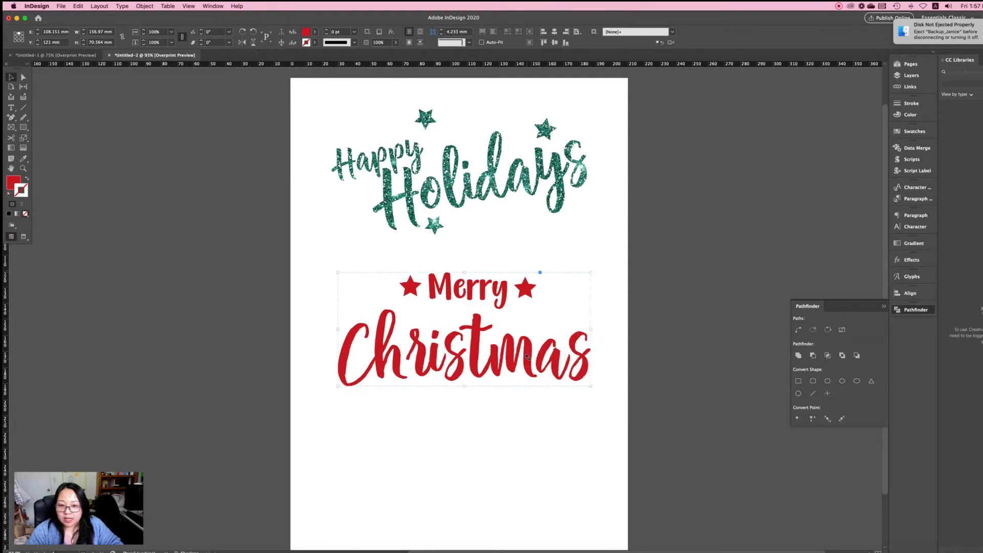
{"action": "left_click", "coordinate": [612, 302]}
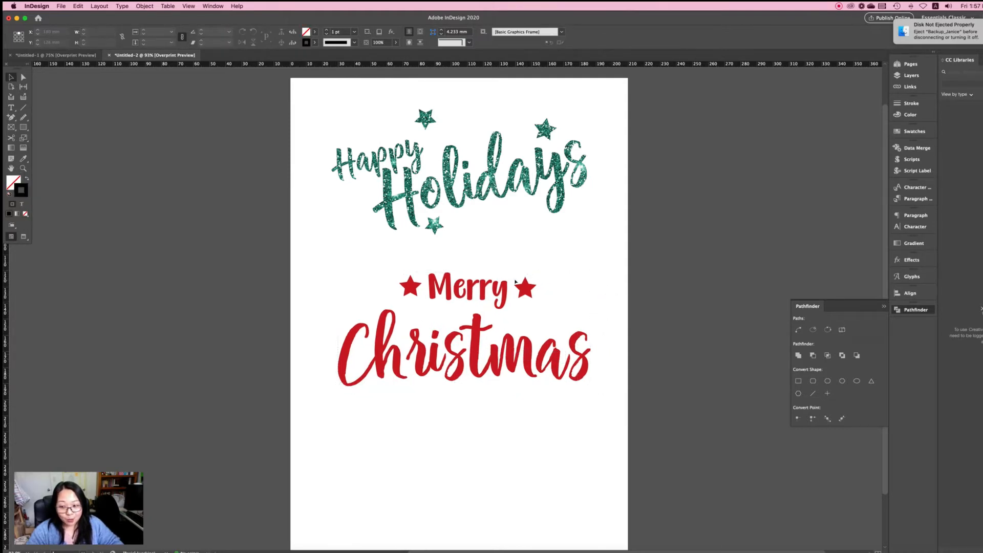
Ungroup the Merry Christmas lettering and combine its pieces into a single shape with the Pathfinder Add operation.
{"action": "left_click", "coordinate": [529, 288]}
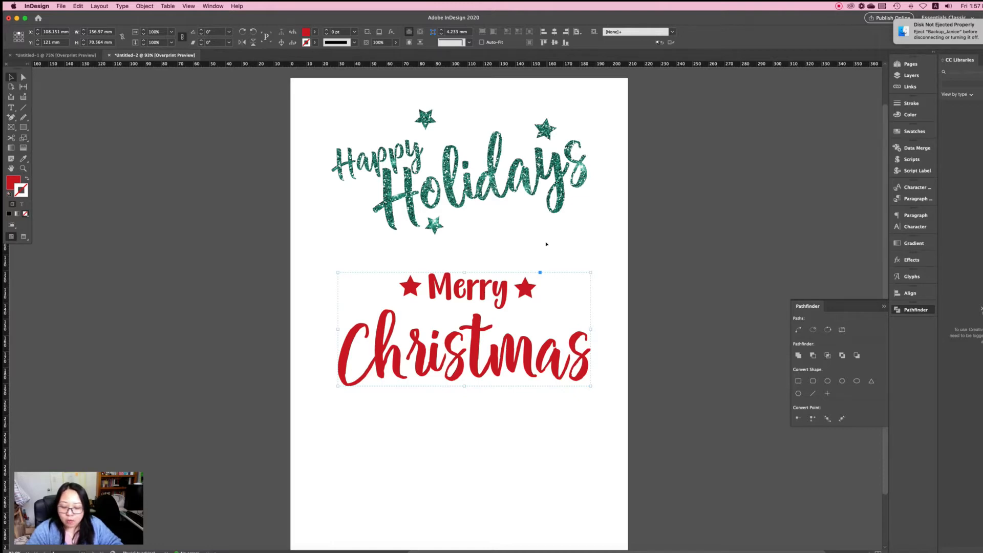
{"action": "key", "text": "super+shift+o"}
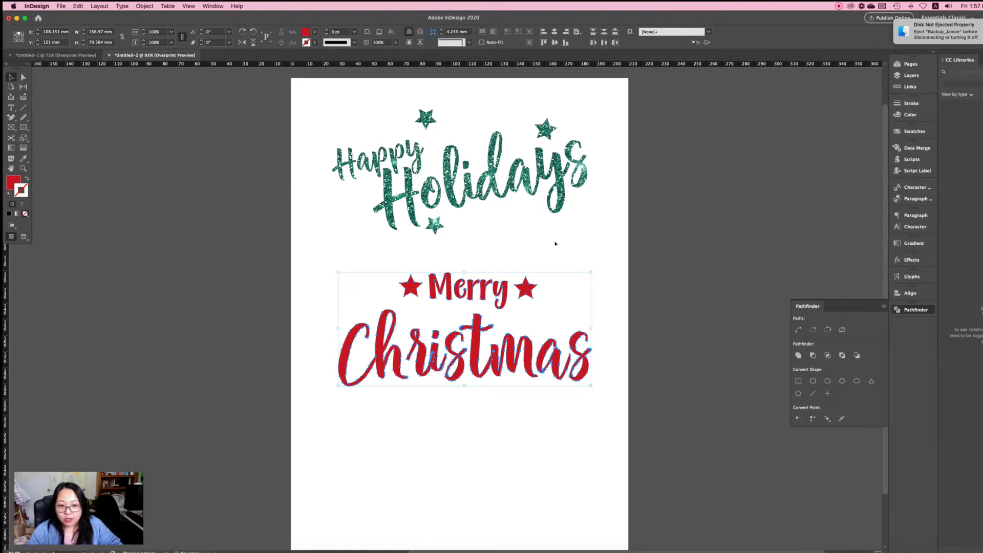
{"action": "left_click", "coordinate": [799, 355]}
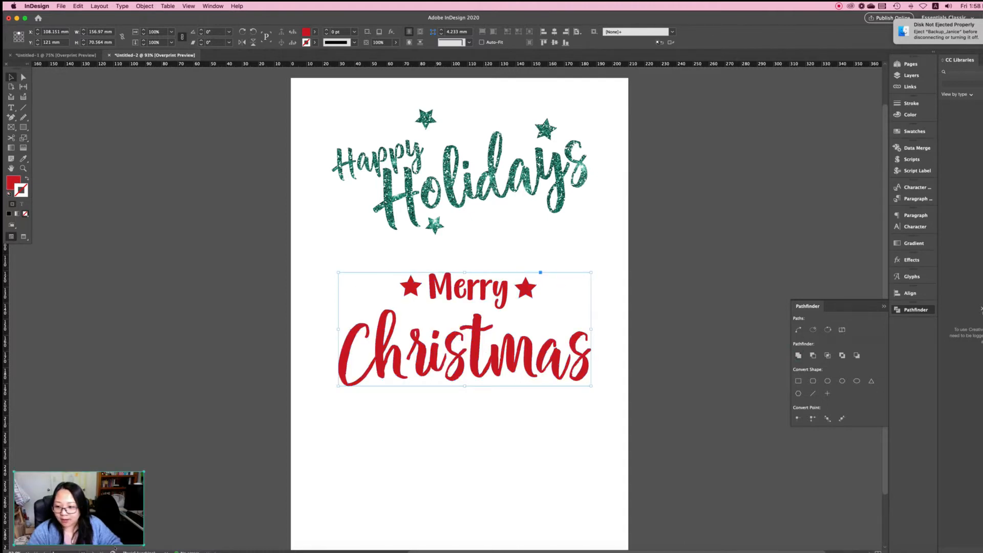
Switch to Finder and place gold pink.jpg from Unicorn Glitter Digital Papers over the Merry Christmas lettering as a square about 183 mm wide.
{"action": "left_click", "coordinate": [34, 552]}
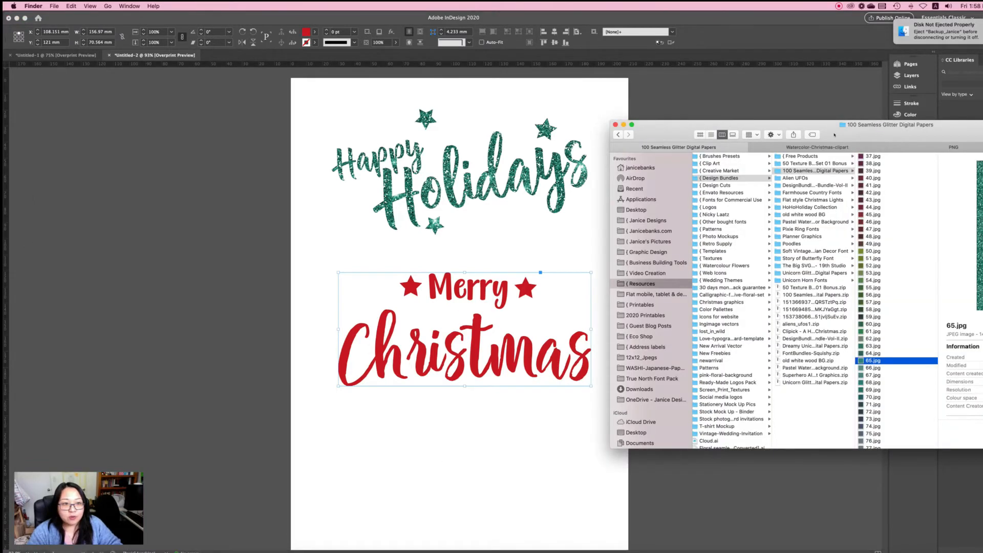
{"action": "left_click_drag", "start_coordinate": [839, 137], "coordinate": [513, 132]}
{"action": "left_click", "coordinate": [489, 269]}
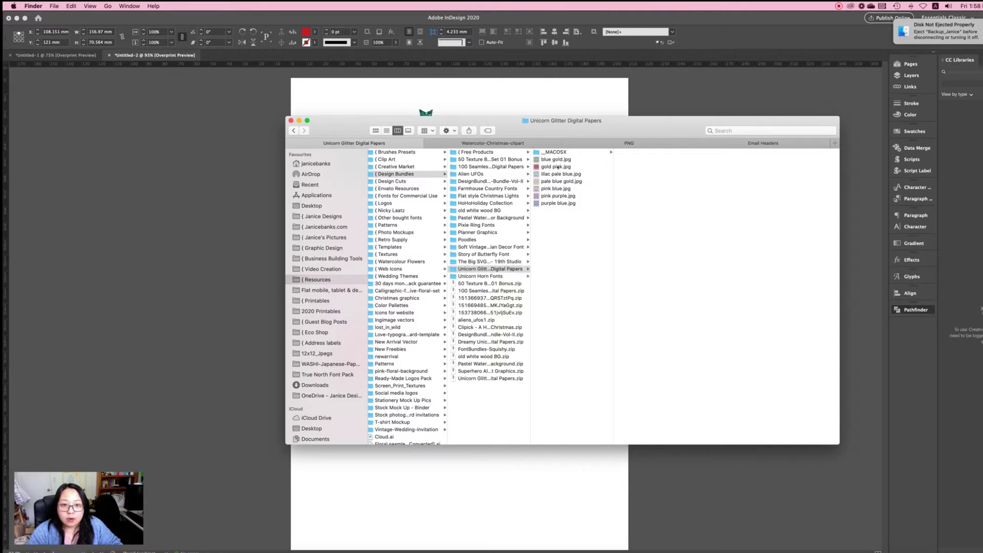
{"action": "left_click", "coordinate": [557, 166]}
{"action": "left_click_drag", "start_coordinate": [582, 130], "coordinate": [945, 183]}
{"action": "left_click_drag", "start_coordinate": [916, 220], "coordinate": [612, 444]}
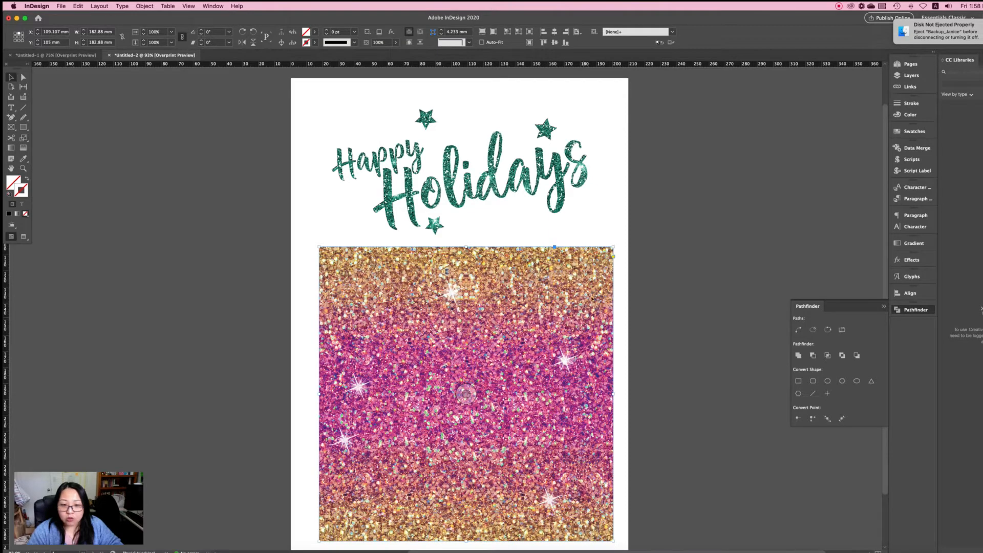
Cut the gold-pink glitter image and use Paste Into to fill the combined Merry Christmas shape with it.
{"action": "key", "text": "Delete"}
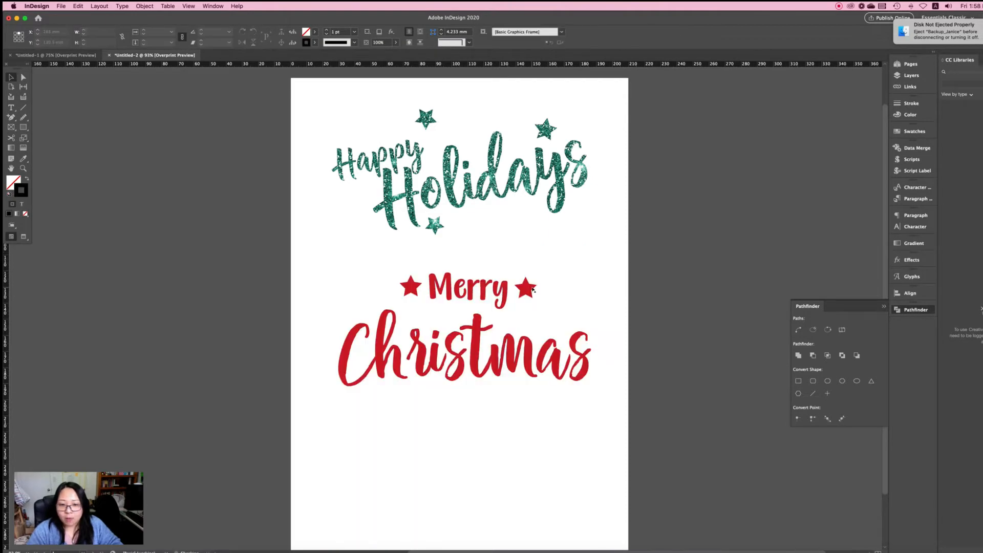
{"action": "left_click", "coordinate": [532, 290]}
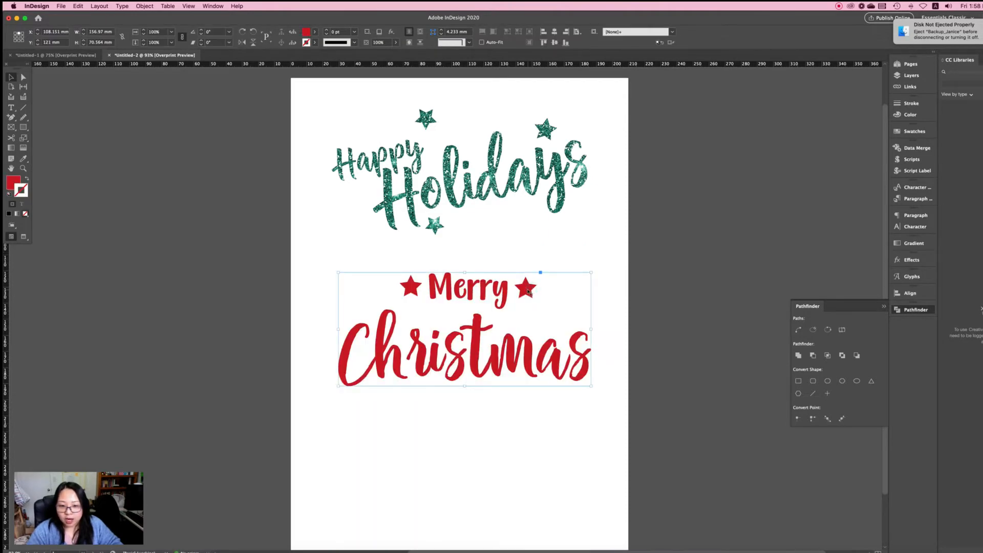
{"action": "right_click", "coordinate": [528, 291]}
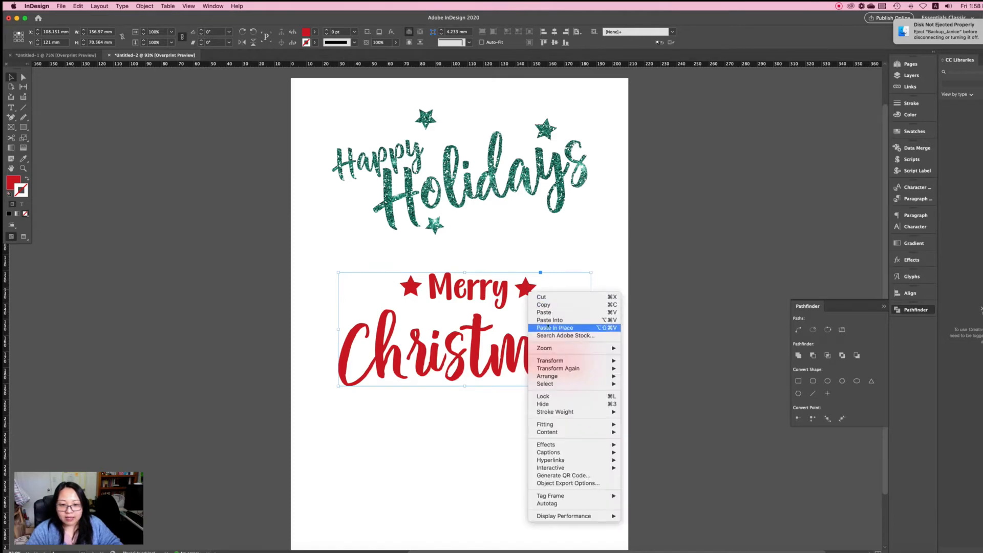
{"action": "left_click", "coordinate": [553, 318]}
{"action": "key", "text": "super+alt+v"}
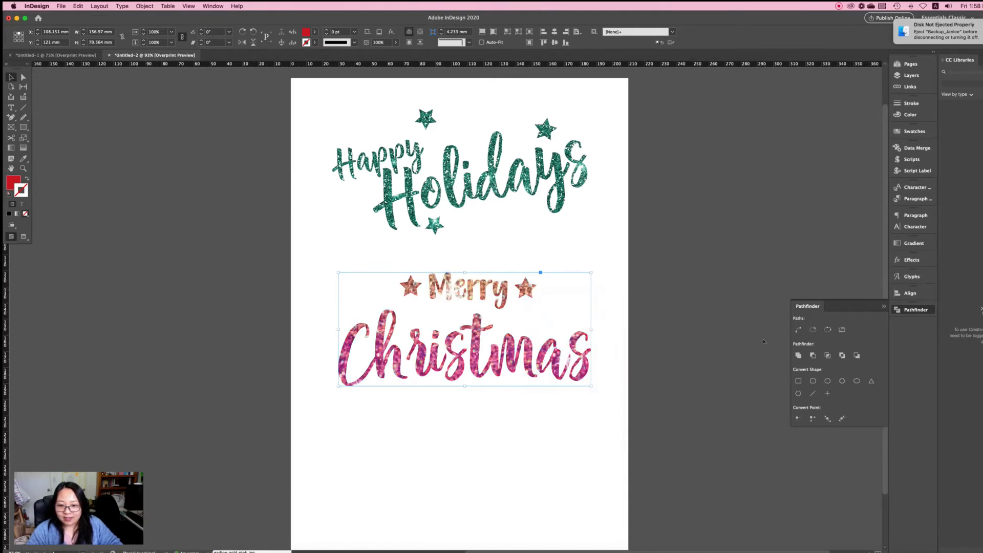
{"action": "left_click", "coordinate": [751, 338]}
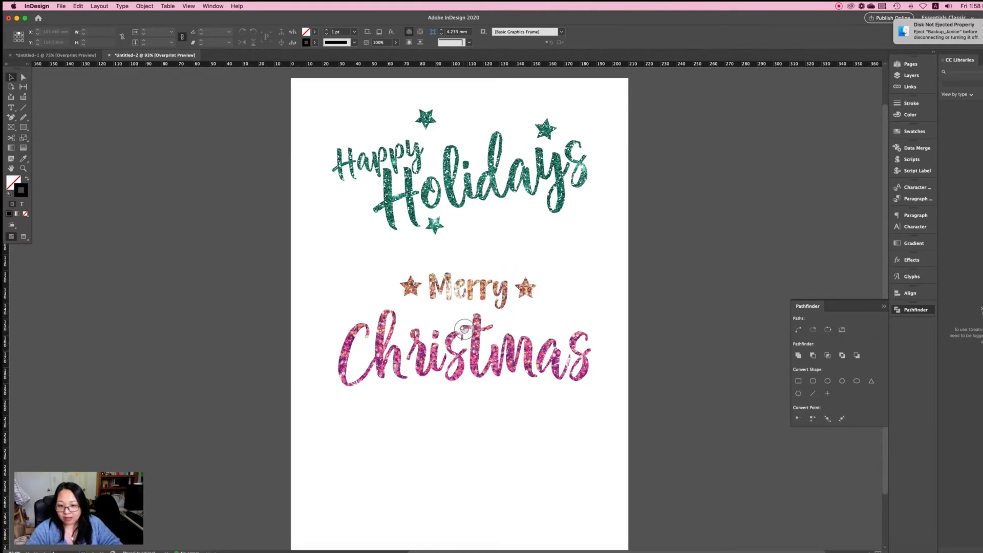
Shift the glitter image inside the Merry Christmas lettering upward by about 10.5 mm.
{"action": "left_click", "coordinate": [464, 329]}
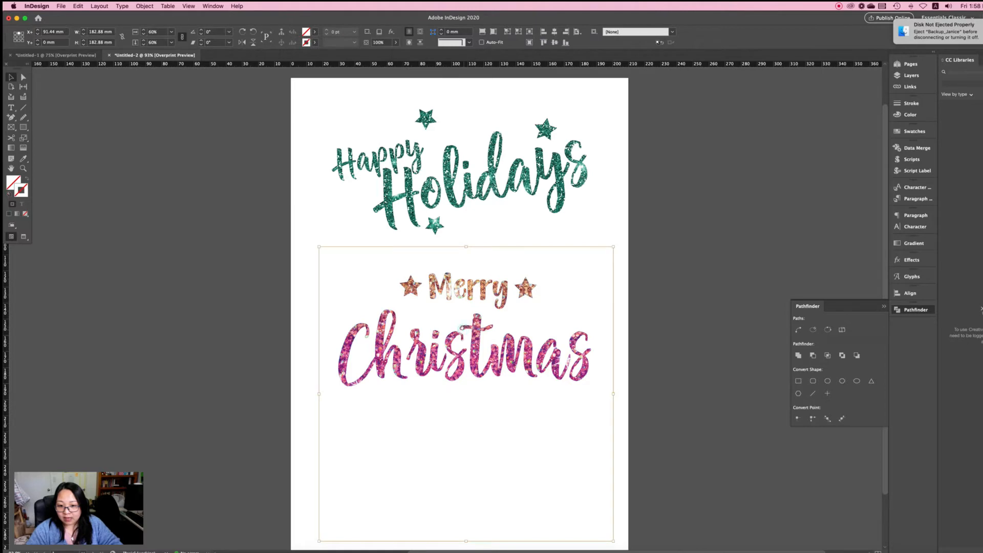
{"action": "left_click_drag", "start_coordinate": [463, 329], "coordinate": [464, 315]}
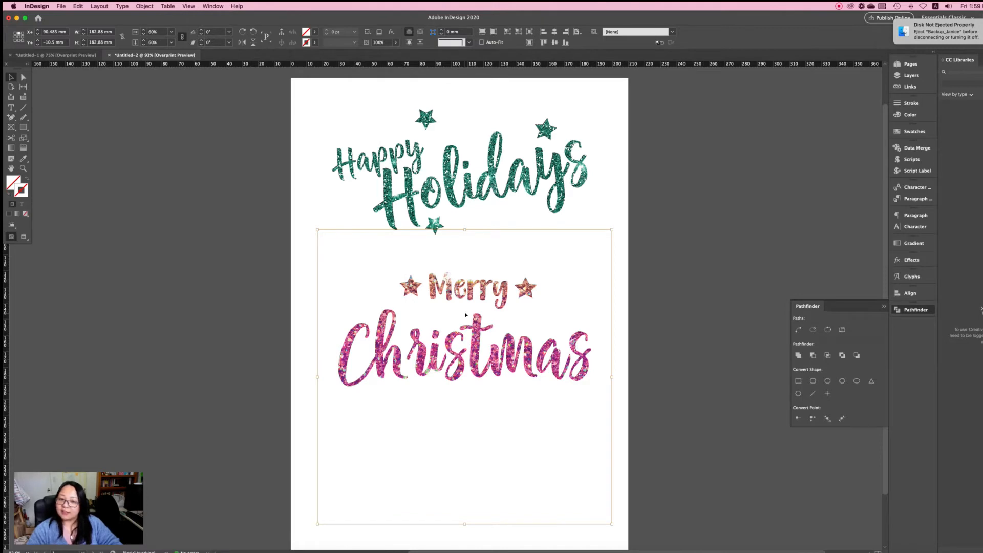
{"action": "left_click", "coordinate": [655, 334]}
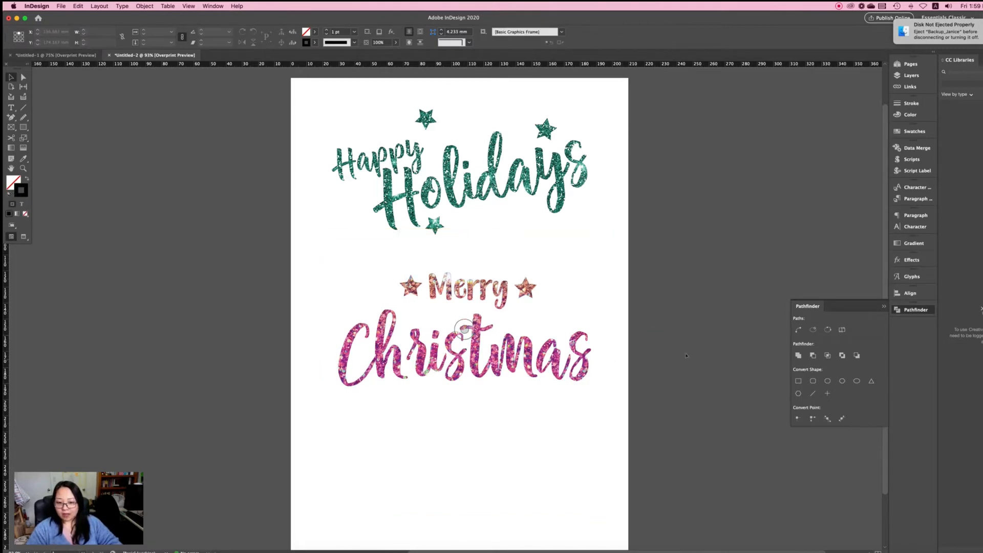
{"action": "left_click", "coordinate": [553, 362]}
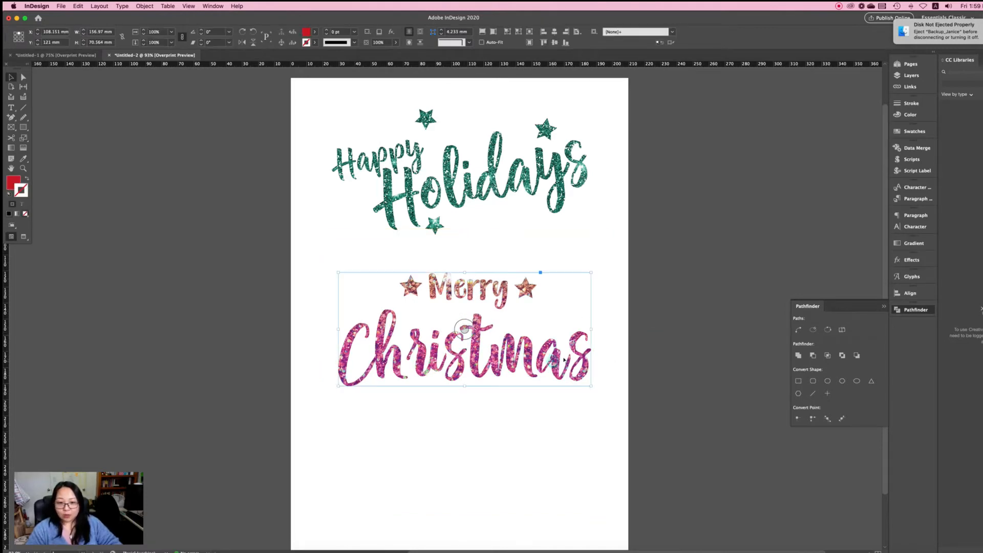
{"action": "left_click", "coordinate": [670, 322]}
{"action": "scroll", "coordinate": [671, 321], "scroll_direction": "down", "scroll_amount": 2}
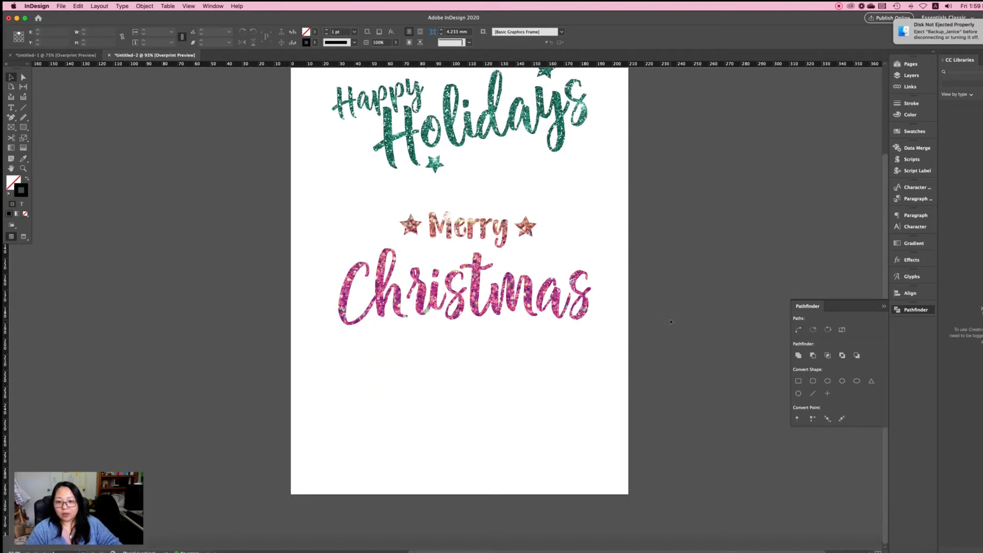
{"action": "scroll", "coordinate": [671, 321], "scroll_direction": "up", "scroll_amount": 4}
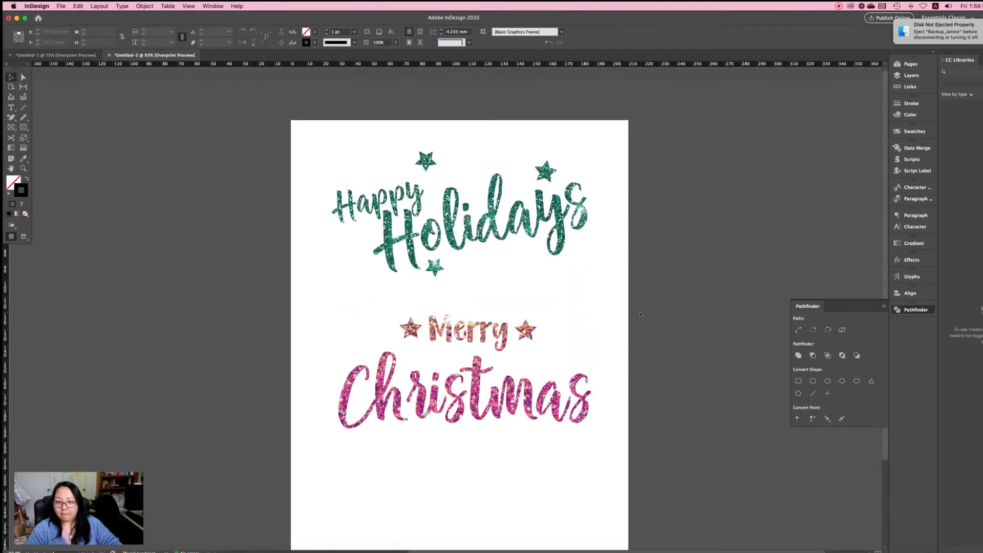
{"action": "scroll", "coordinate": [640, 314], "scroll_direction": "down", "scroll_amount": 5}
{"action": "scroll", "coordinate": [640, 314], "scroll_direction": "up", "scroll_amount": 2}
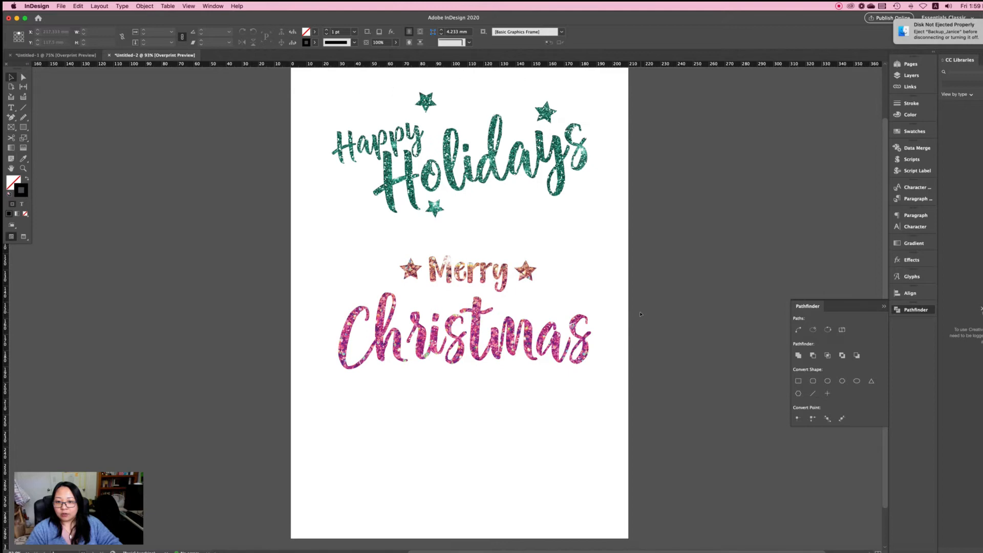
Look over the finished lettering examples in the other open document, Untitled-1, and return to Untitled-2.
{"action": "left_click", "coordinate": [59, 54]}
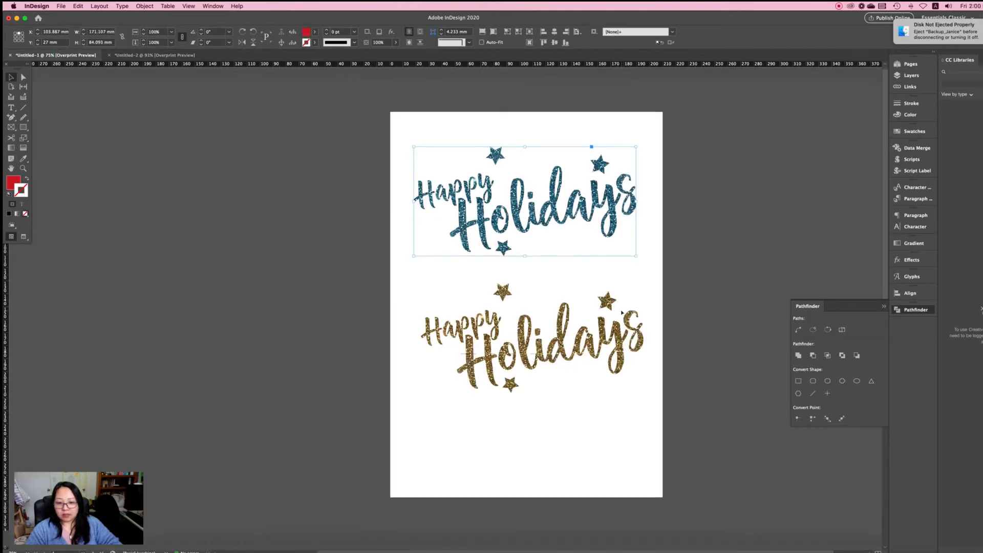
{"action": "scroll", "coordinate": [621, 313], "scroll_direction": "down", "scroll_amount": 20}
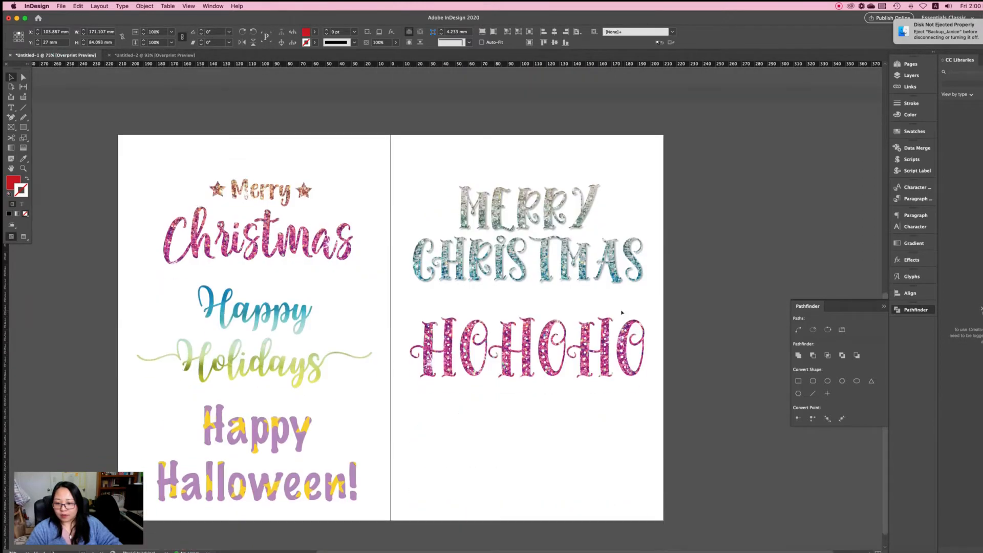
{"action": "scroll", "coordinate": [621, 312], "scroll_direction": "up", "scroll_amount": 2}
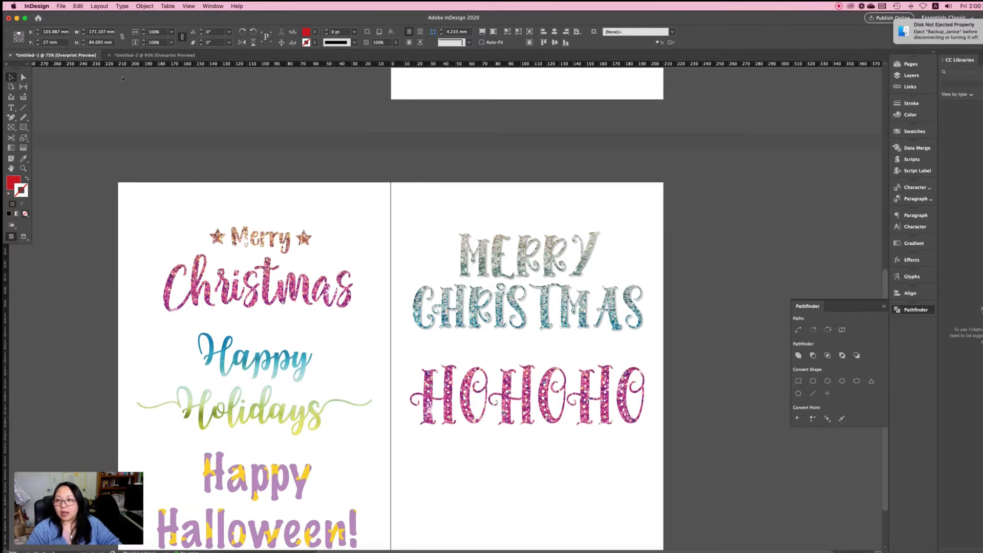
{"action": "left_click", "coordinate": [153, 55]}
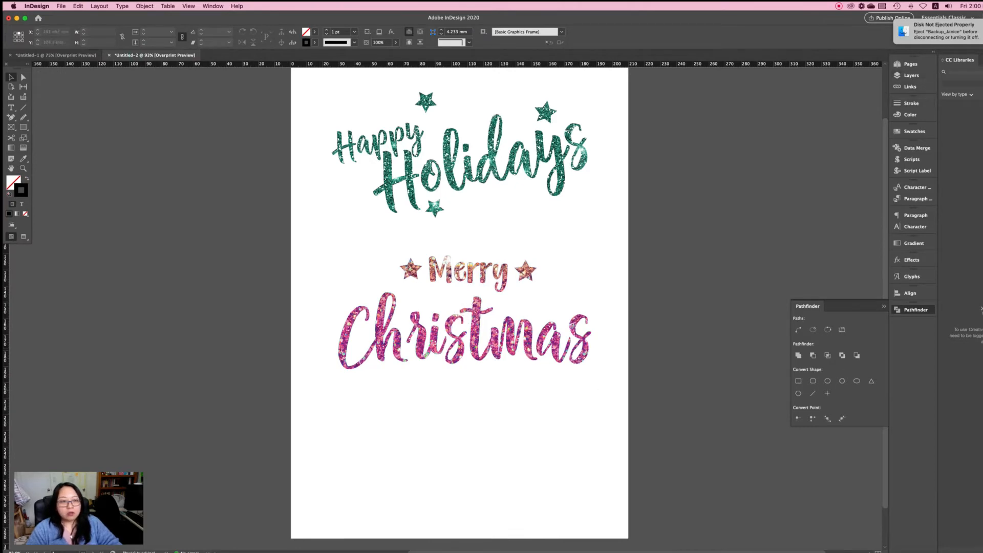
Add a new blank page after the first page of the document.
{"action": "left_click", "coordinate": [904, 75]}
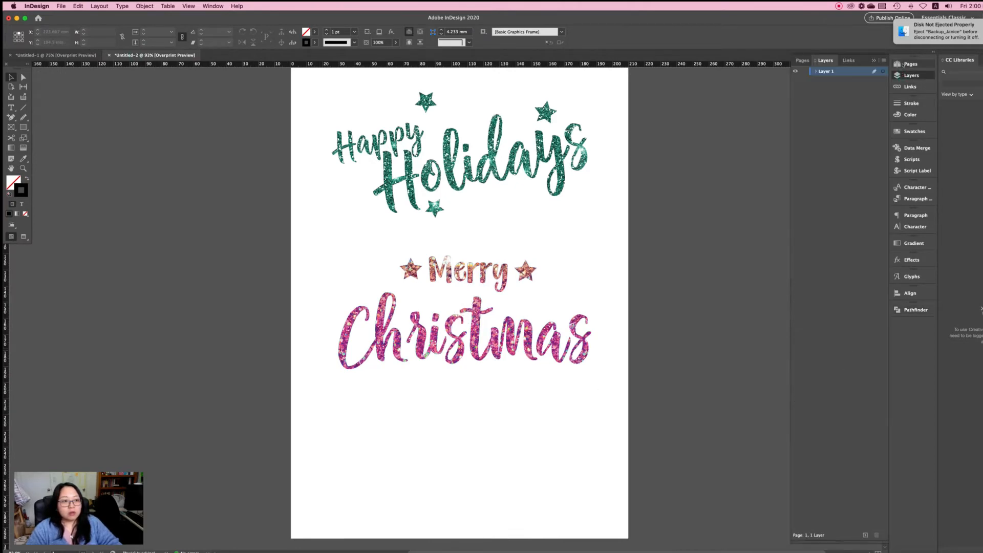
{"action": "left_click", "coordinate": [911, 64]}
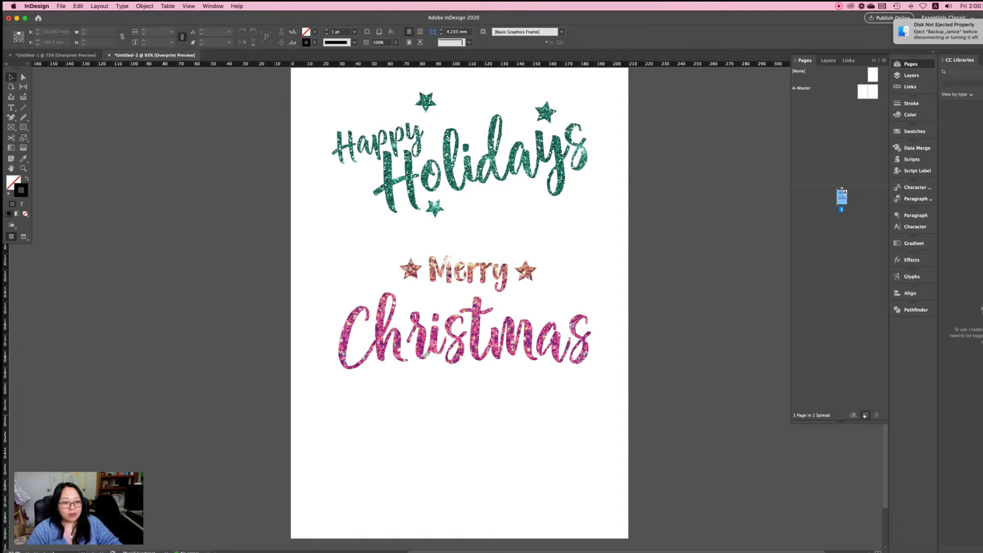
{"action": "left_click", "coordinate": [865, 415]}
{"action": "scroll", "coordinate": [656, 435], "scroll_direction": "up", "scroll_amount": 3}
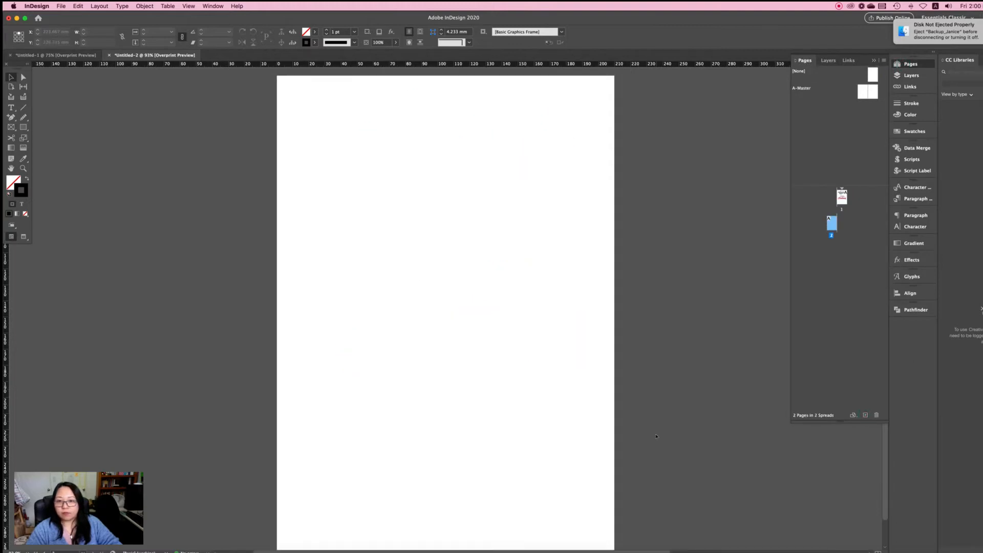
{"action": "scroll", "coordinate": [656, 436], "scroll_direction": "down", "scroll_amount": 3}
{"action": "scroll", "coordinate": [655, 436], "scroll_direction": "up", "scroll_amount": 2}
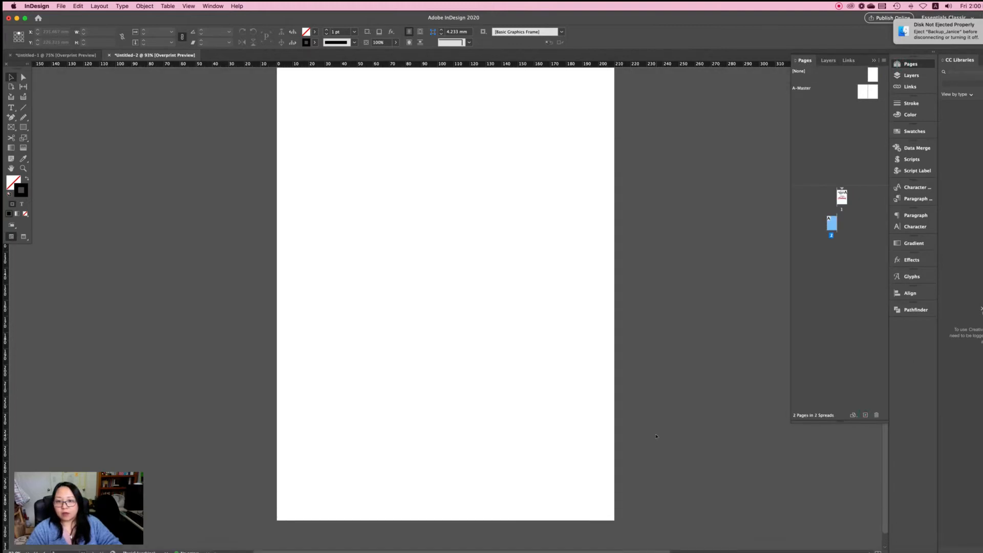
{"action": "scroll", "coordinate": [656, 436], "scroll_direction": "up", "scroll_amount": 1}
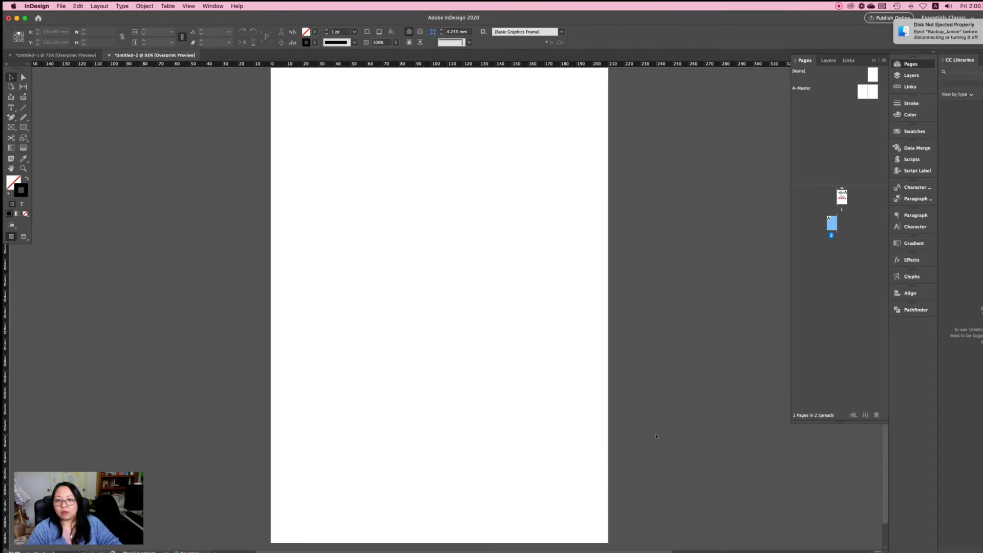
Draw a text frame about 168 × 98.5 mm on the blank page and enter "Happy" and "Holidays" on two lines.
{"action": "key", "text": "t"}
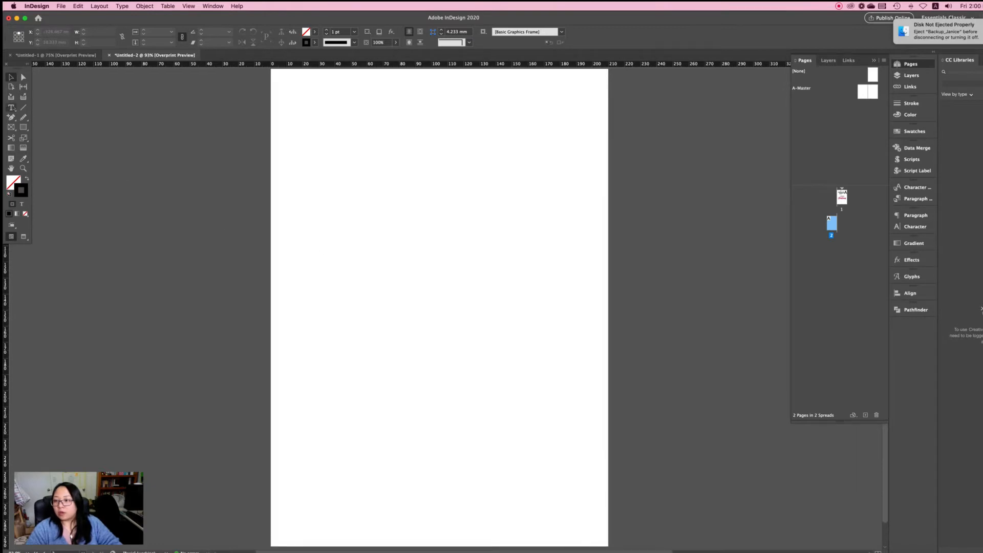
{"action": "left_click", "coordinate": [12, 108]}
{"action": "left_click_drag", "start_coordinate": [320, 149], "coordinate": [589, 308]}
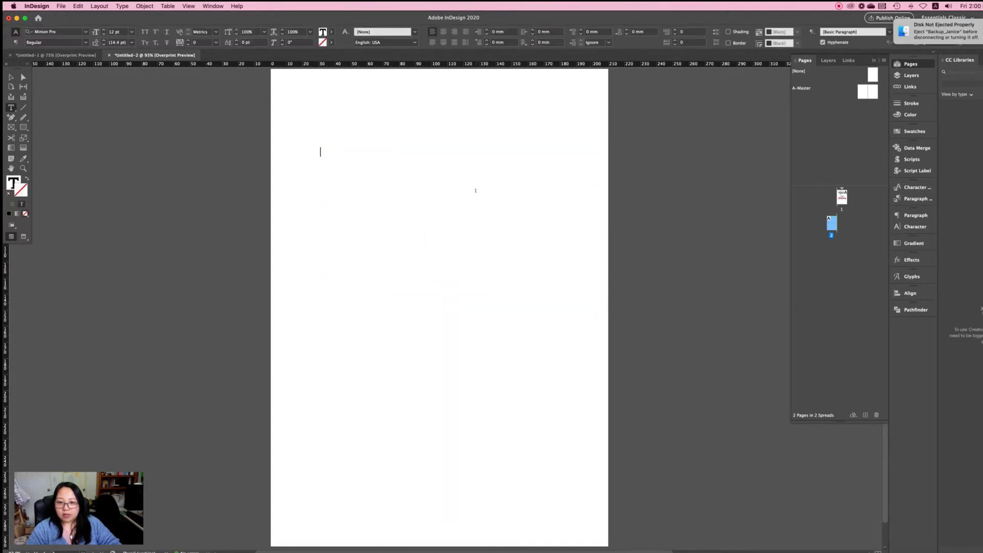
{"action": "type", "text": "Happ"}
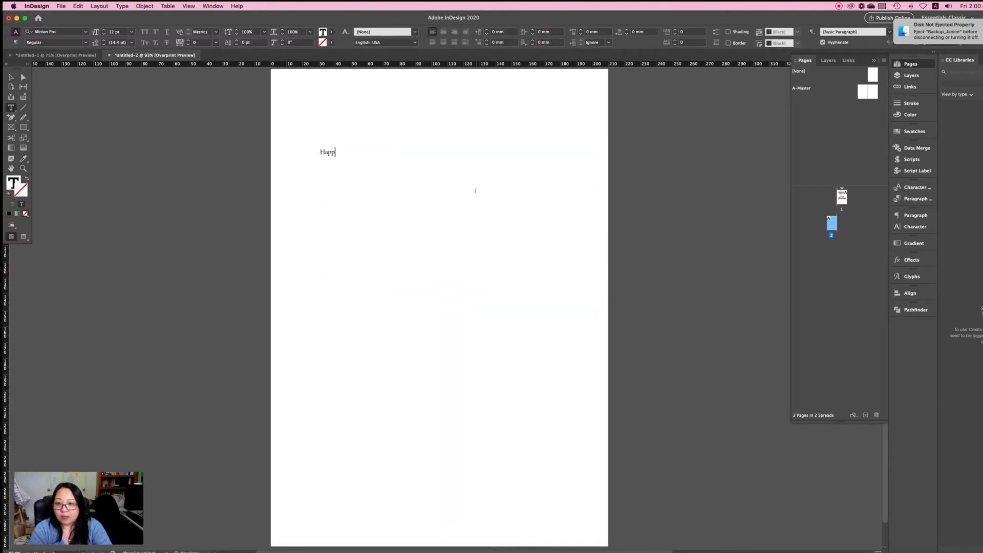
{"action": "type", "text": "y"}
{"action": "key", "text": "Return"}
{"action": "type", "text": "Holidays"}
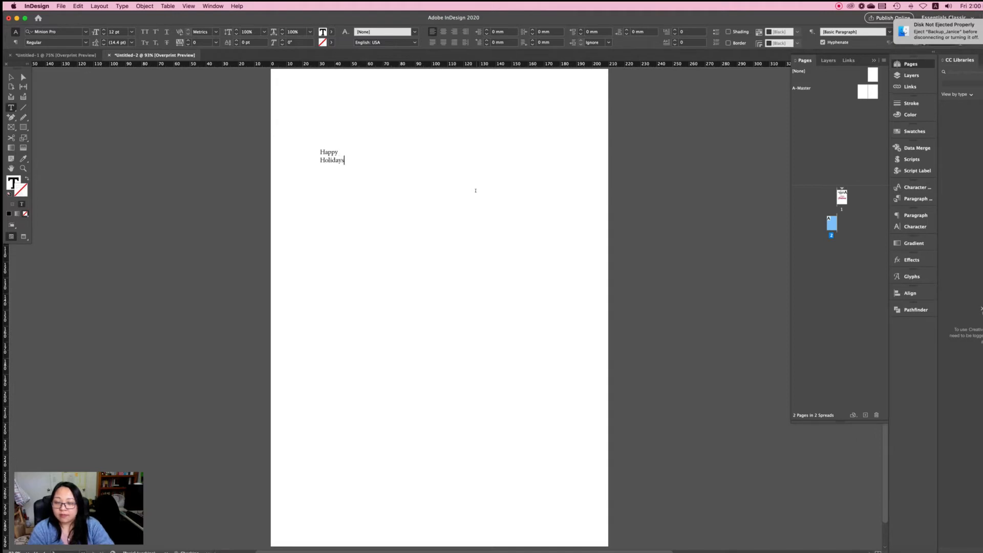
Centre-align both lines of the Happy Holidays text.
{"action": "scroll", "coordinate": [475, 191], "scroll_direction": "up", "scroll_amount": 10}
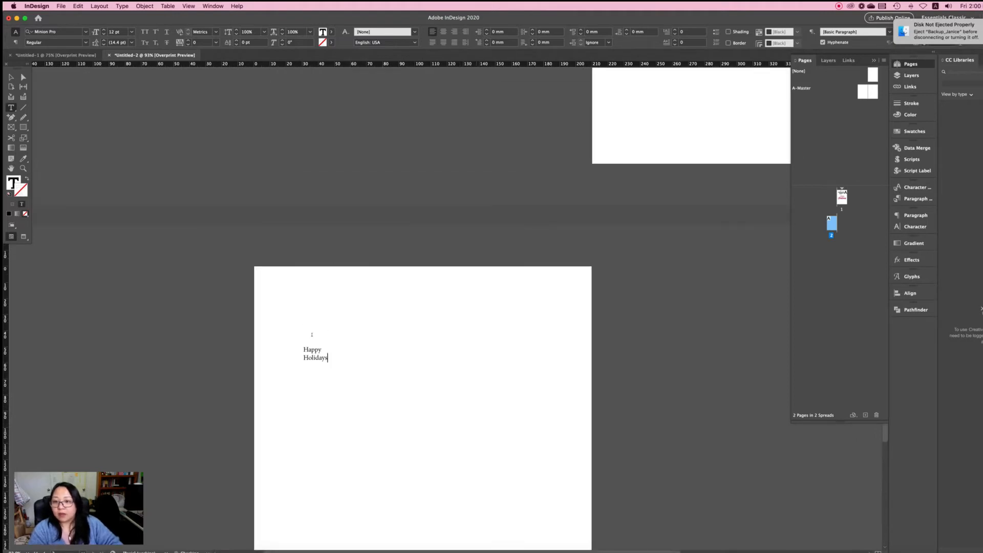
{"action": "scroll", "coordinate": [347, 373], "scroll_direction": "down", "scroll_amount": 10}
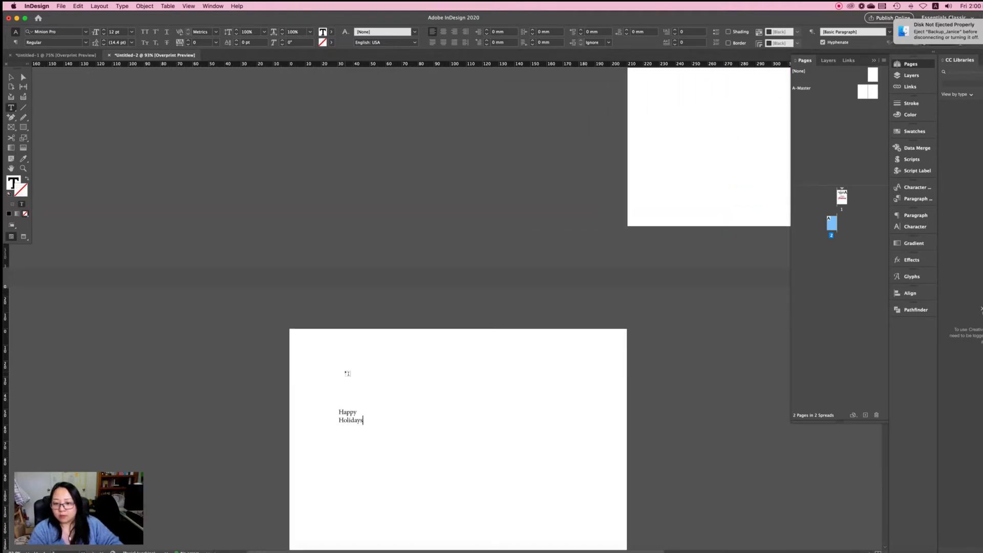
{"action": "scroll", "coordinate": [347, 373], "scroll_direction": "up", "scroll_amount": 2}
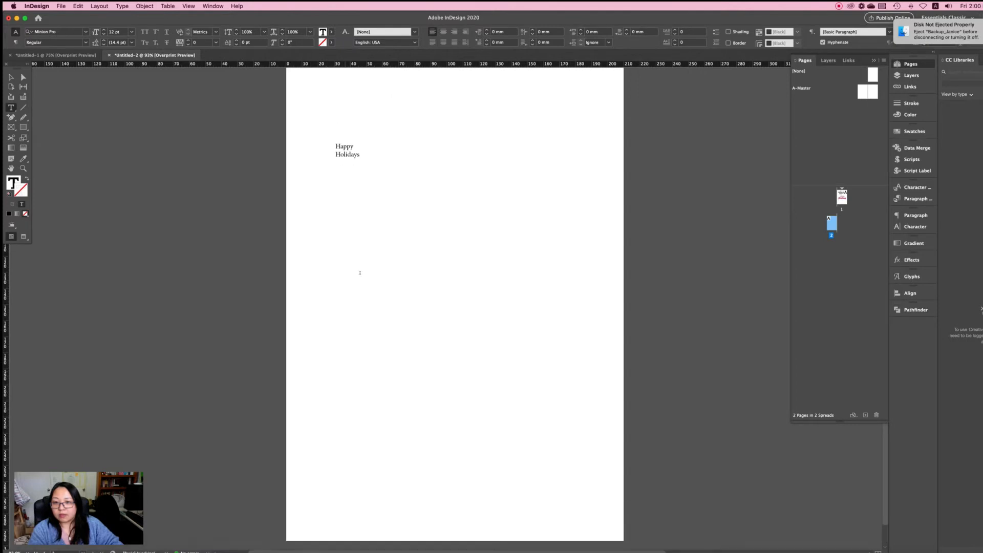
{"action": "left_click_drag", "start_coordinate": [363, 154], "coordinate": [328, 136]}
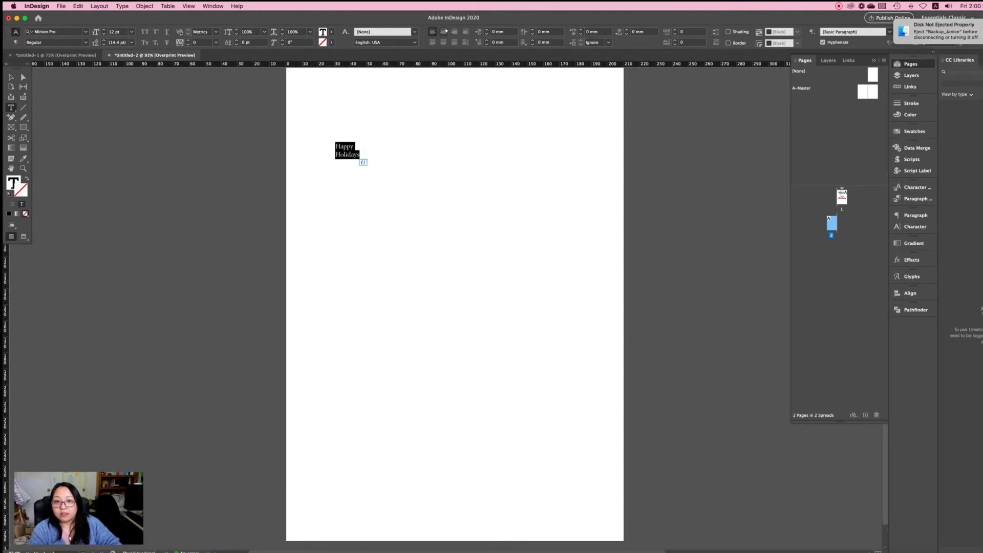
{"action": "left_click", "coordinate": [444, 31]}
{"action": "key", "text": "Escape"}
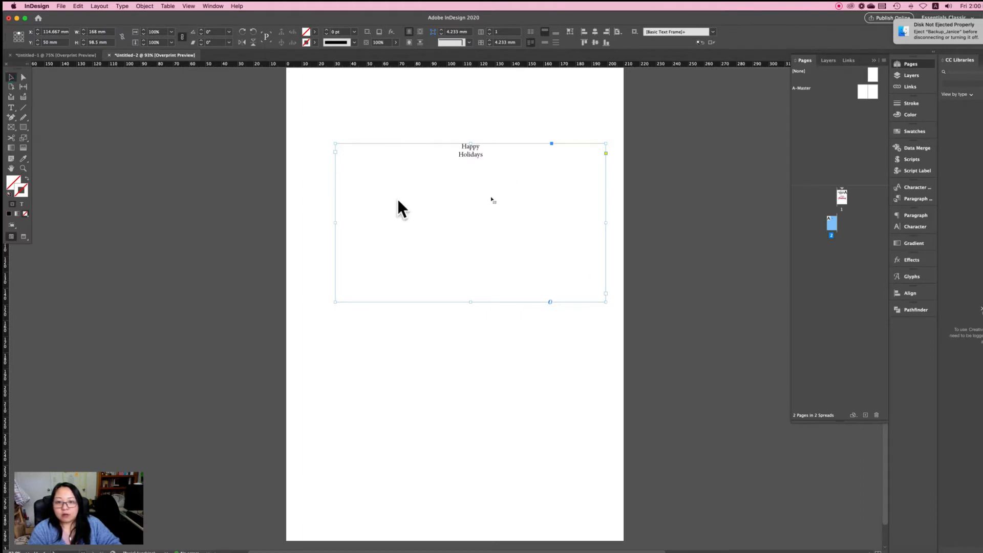
Fit the text frame to its content and scale it together with the text to about 132 × 77.5 mm.
{"action": "double_click", "coordinate": [604, 300]}
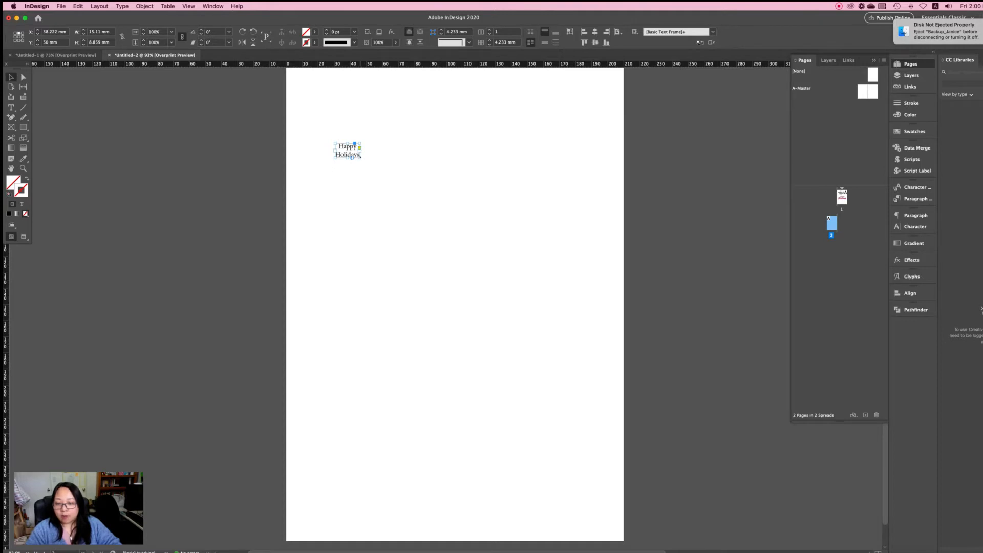
{"action": "left_click_drag", "start_coordinate": [360, 157], "coordinate": [542, 270]}
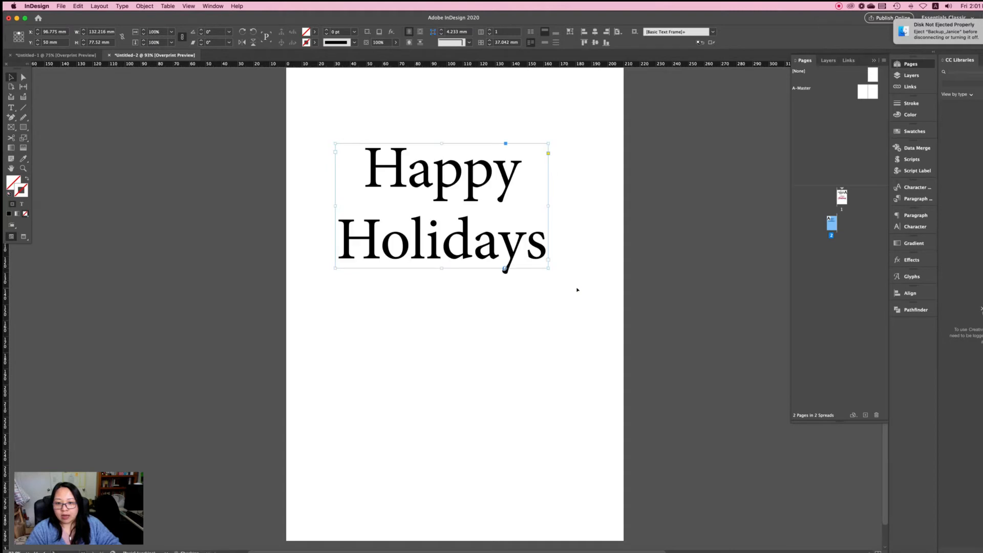
Set the font of the whole Happy Holidays text to Joshico.
{"action": "double_click", "coordinate": [427, 169]}
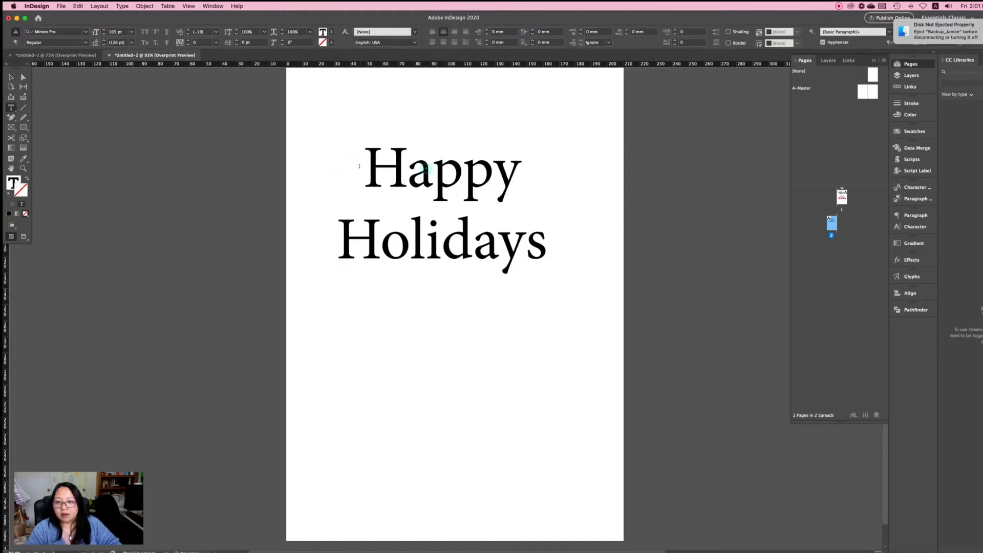
{"action": "left_click_drag", "start_coordinate": [363, 167], "coordinate": [581, 241]}
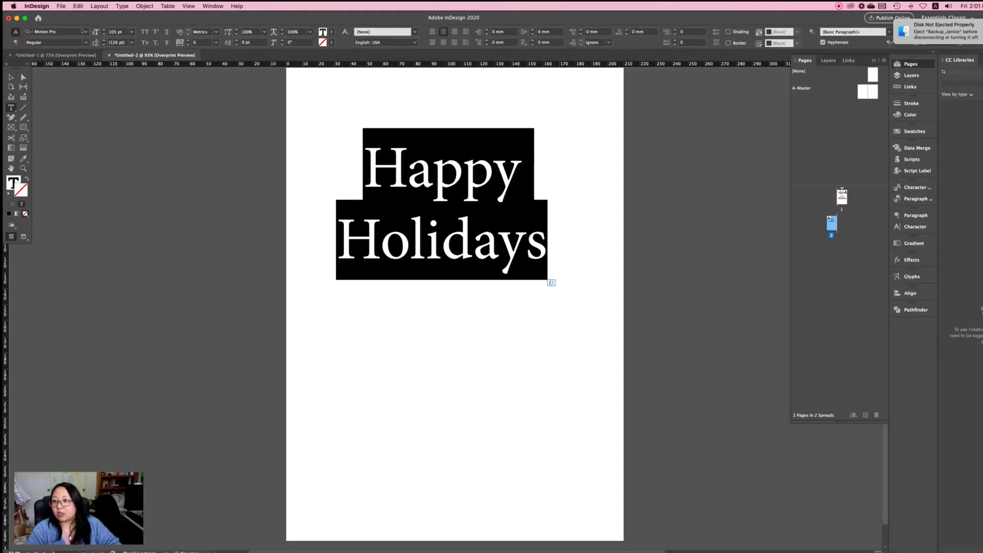
{"action": "left_click", "coordinate": [85, 32]}
{"action": "scroll", "coordinate": [90, 98], "scroll_direction": "up", "scroll_amount": 1}
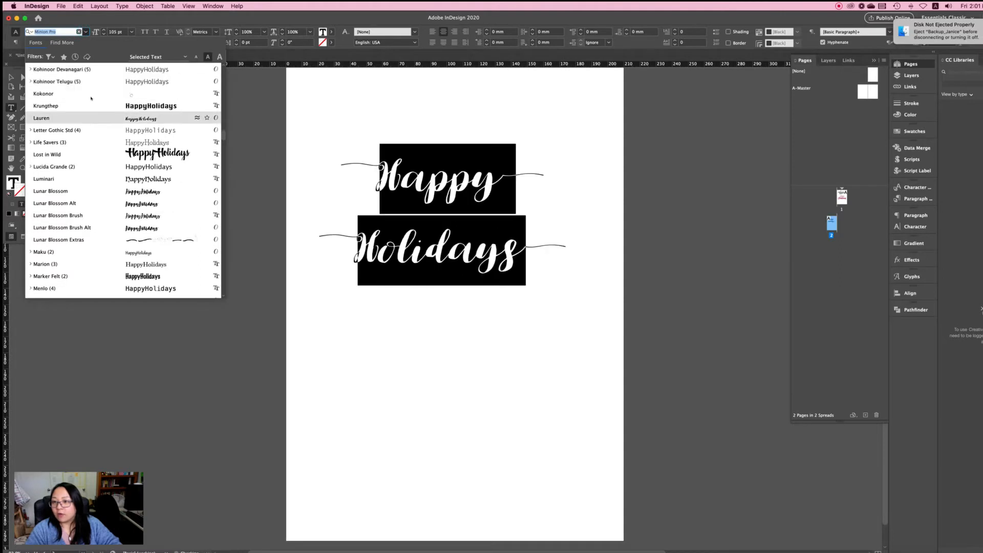
{"action": "scroll", "coordinate": [91, 99], "scroll_direction": "up", "scroll_amount": 10}
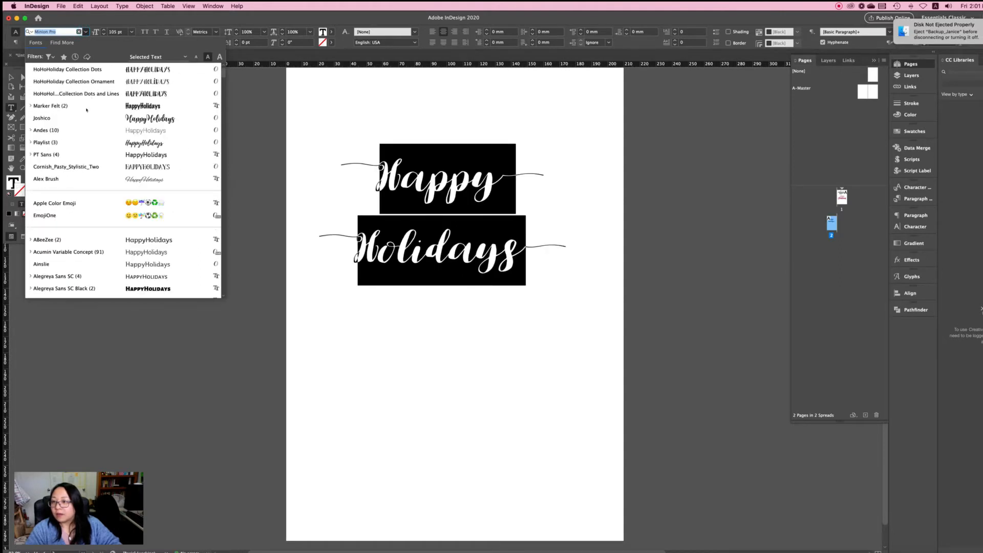
{"action": "left_click", "coordinate": [67, 122]}
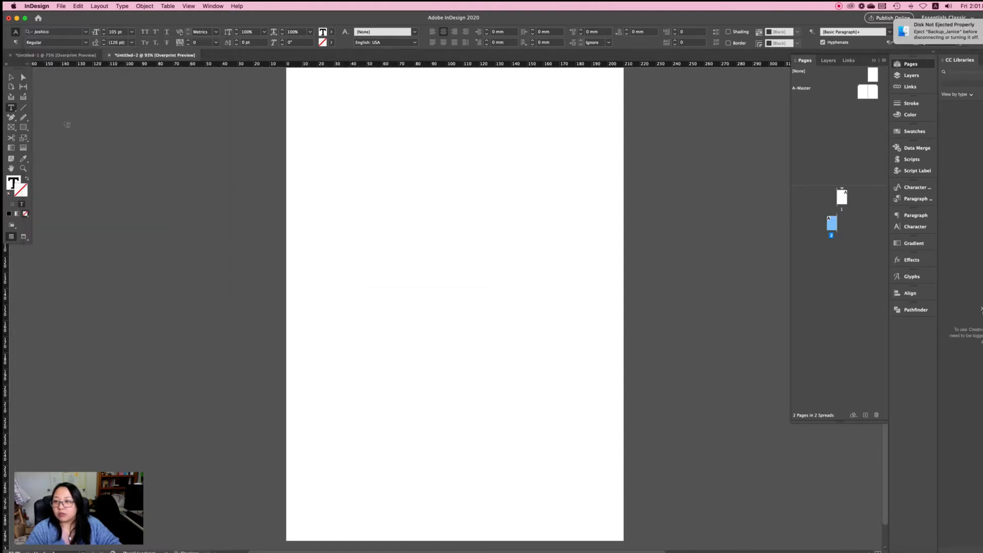
Resize the text frame to about 266 × 110 mm so each word fits on one line, and reposition it near the page's upper edge.
{"action": "key", "text": "Escape"}
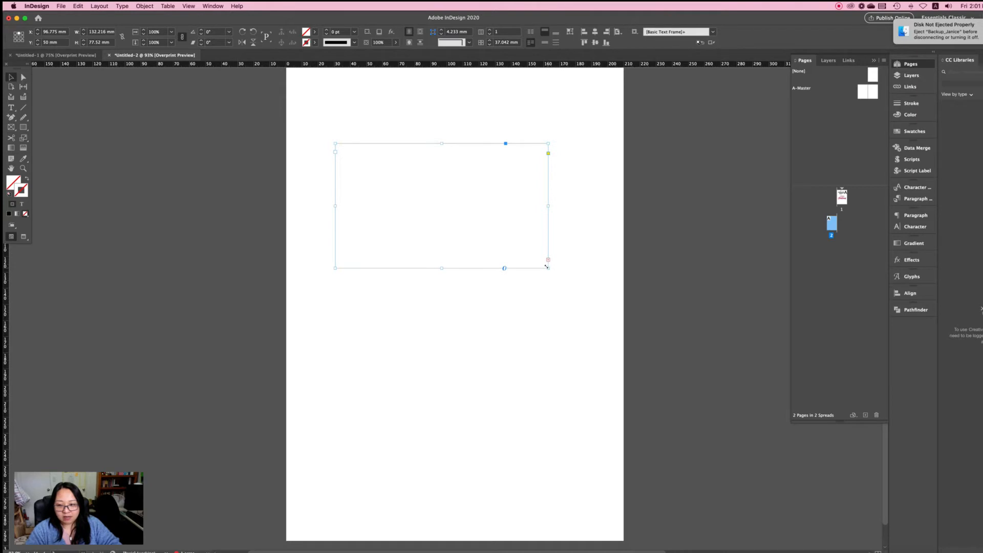
{"action": "left_click", "coordinate": [548, 268]}
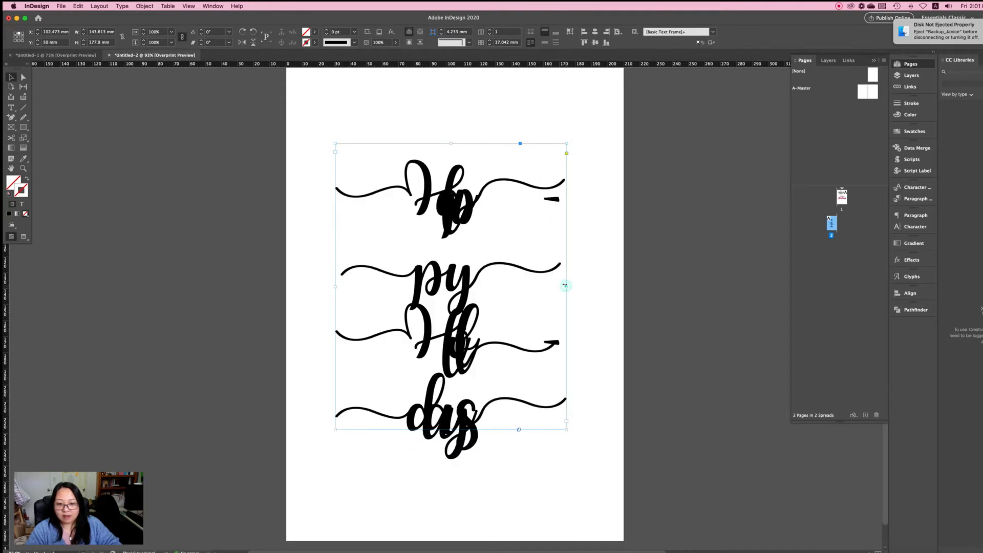
{"action": "left_click_drag", "start_coordinate": [565, 285], "coordinate": [767, 285]}
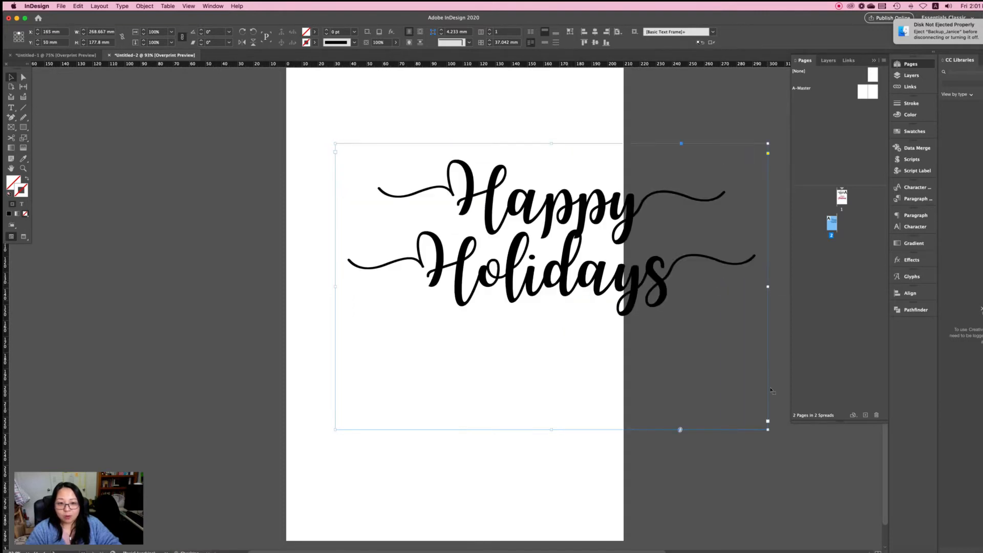
{"action": "left_click_drag", "start_coordinate": [766, 428], "coordinate": [763, 321]}
{"action": "left_click_drag", "start_coordinate": [620, 216], "coordinate": [535, 177]}
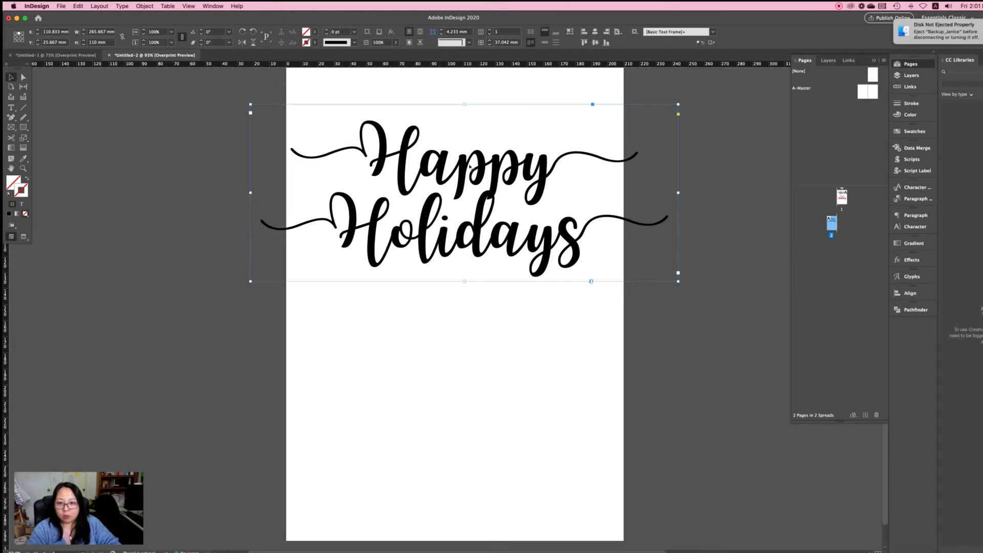
Replace the H of "Happy" with the alternate glyph that has no leading swash.
{"action": "double_click", "coordinate": [400, 161]}
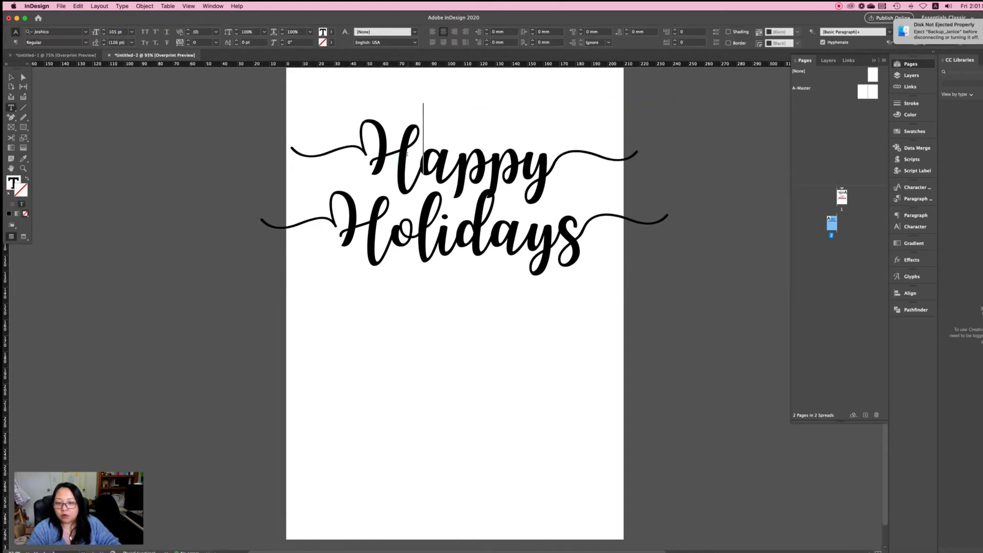
{"action": "scroll", "coordinate": [407, 154], "scroll_direction": "down", "scroll_amount": 1}
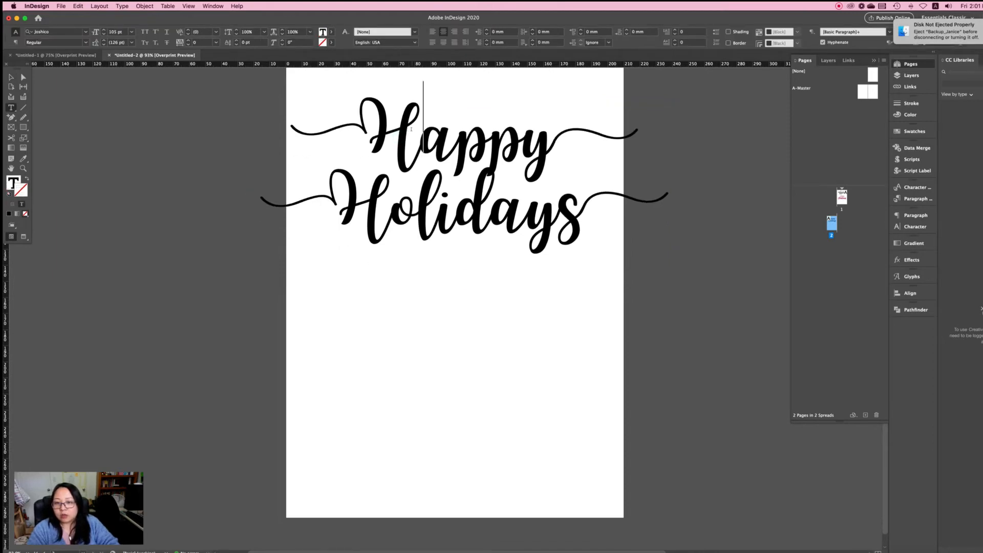
{"action": "left_click_drag", "start_coordinate": [366, 128], "coordinate": [334, 133]}
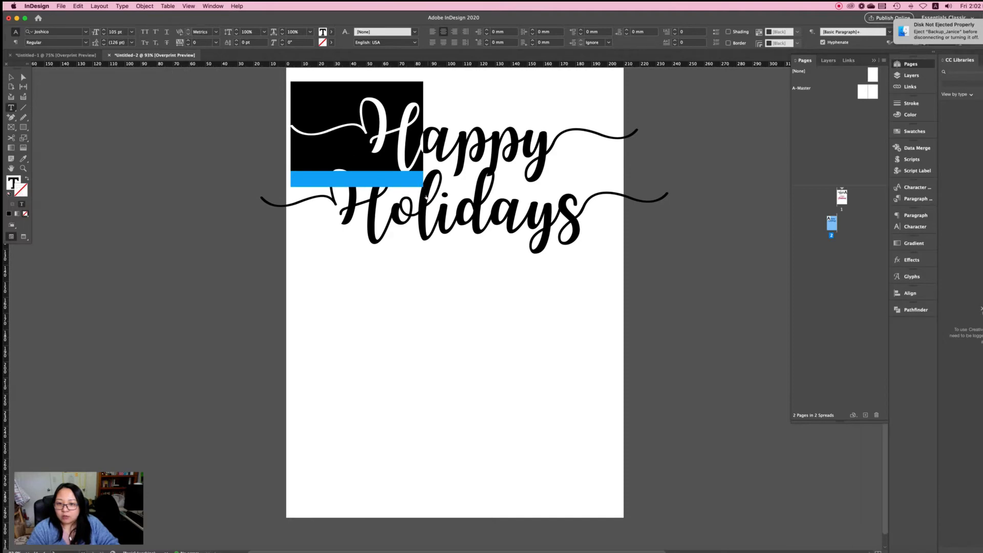
{"action": "left_click", "coordinate": [429, 196]}
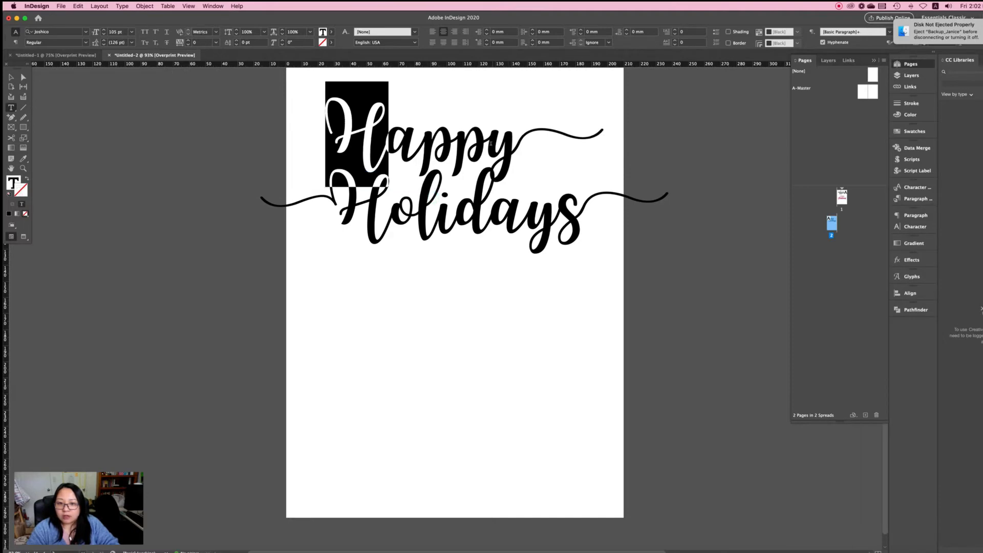
Replace the y of "Happy" with the alternate glyph that has no trailing swash.
{"action": "left_click", "coordinate": [491, 142]}
{"action": "left_click_drag", "start_coordinate": [490, 142], "coordinate": [559, 139]}
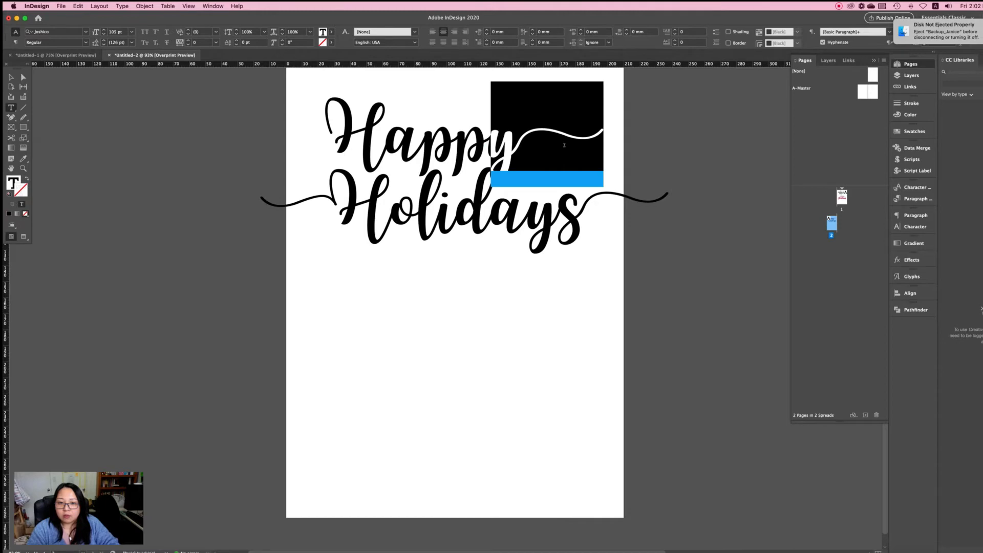
{"action": "mouse_move", "coordinate": [609, 195]}
{"action": "scroll", "coordinate": [610, 195], "scroll_direction": "left", "scroll_amount": 2}
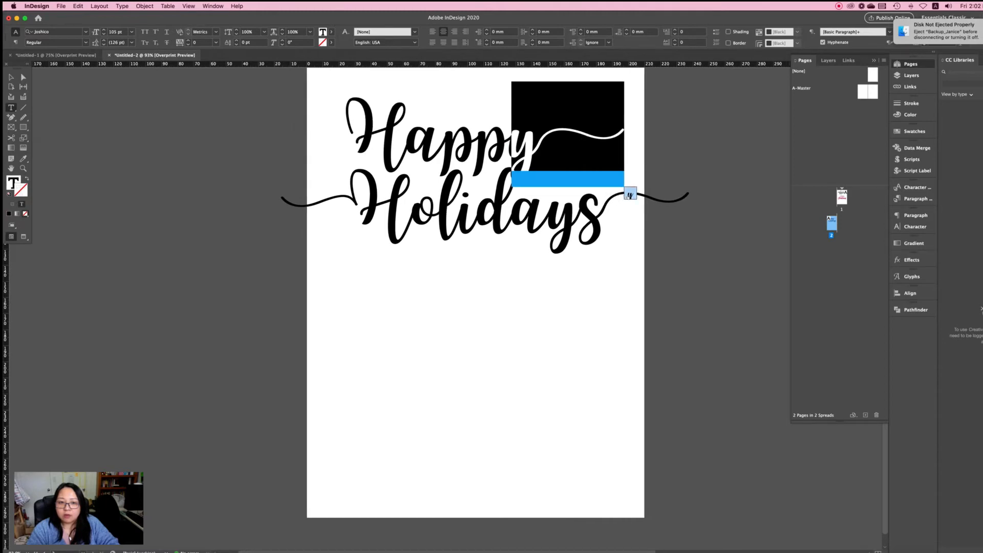
{"action": "left_click", "coordinate": [630, 194]}
{"action": "left_click", "coordinate": [594, 157]}
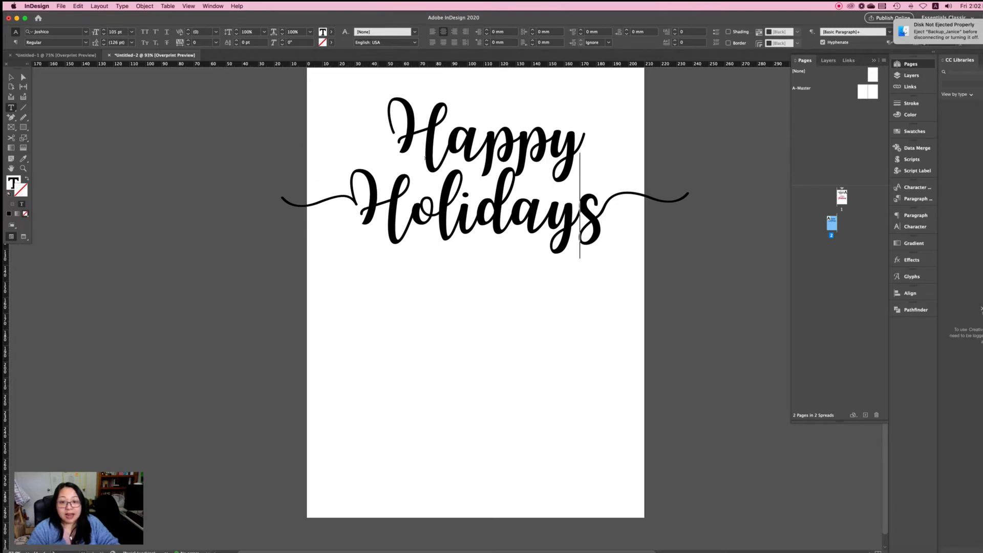
Set the leading of the whole "Holidays" line to 148 pt to move it away from "Happy".
{"action": "left_click_drag", "start_coordinate": [358, 192], "coordinate": [696, 213]}
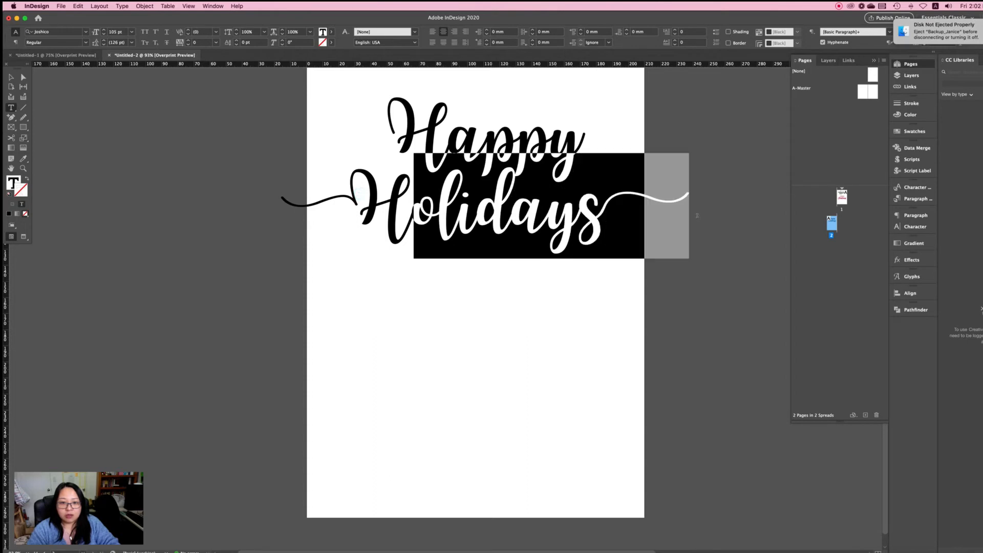
{"action": "left_click", "coordinate": [629, 217]}
{"action": "left_click", "coordinate": [637, 219]}
{"action": "left_click", "coordinate": [293, 219], "text": "shift"}
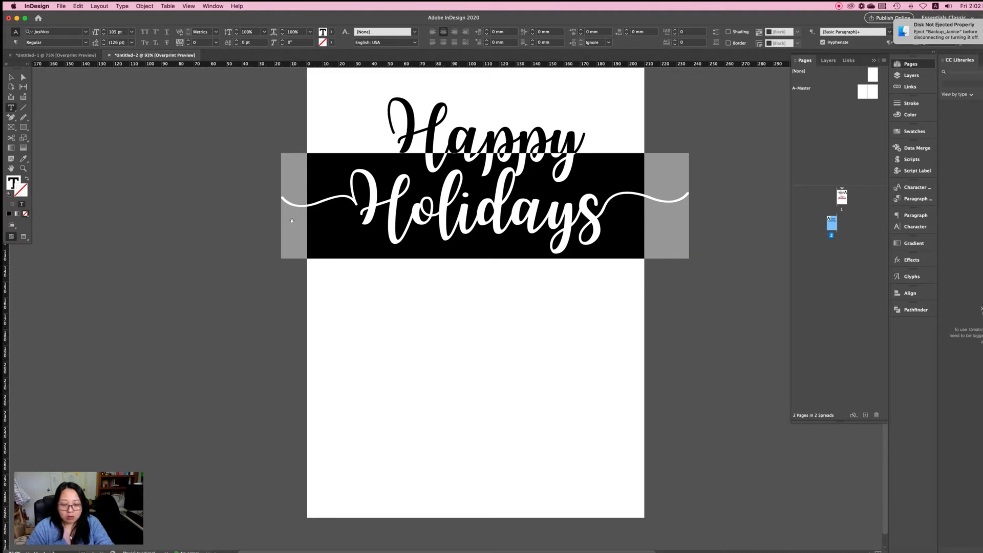
{"action": "key", "text": "alt+Down"}
{"action": "key", "text": "alt+Down"}
{"action": "key", "text": "alt+Down"}
{"action": "key", "text": "alt+Down"}
{"action": "key", "text": "alt+Down"}
{"action": "key", "text": "alt+Down"}
{"action": "key", "text": "alt+Down"}
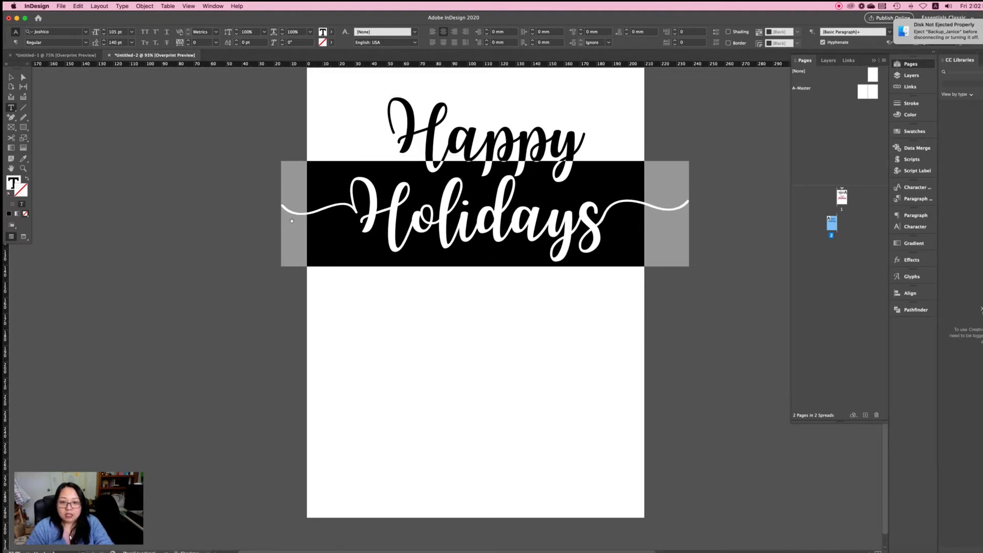
{"action": "key", "text": "alt+Down"}
{"action": "key", "text": "alt+Down"}
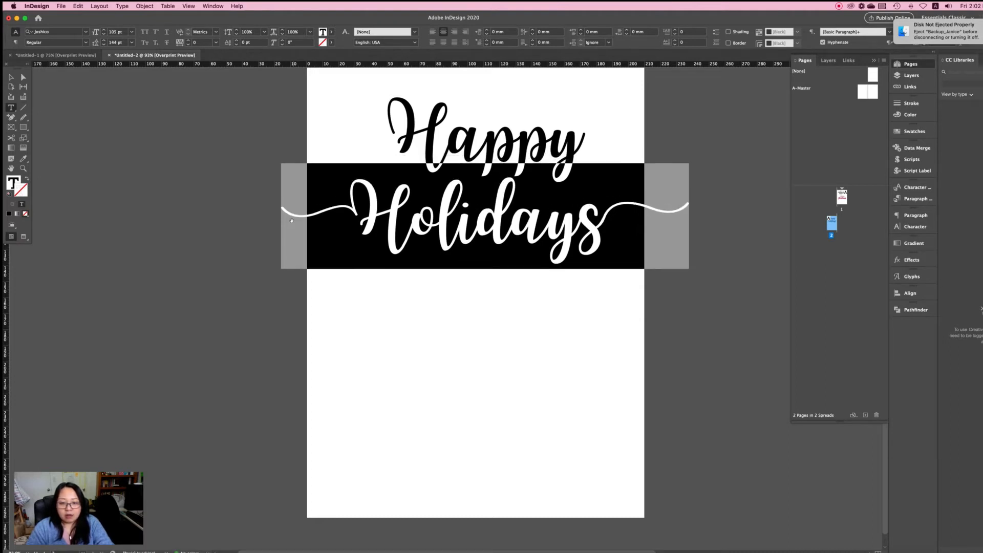
{"action": "key", "text": "alt+Down"}
{"action": "key", "text": "alt+Down"}
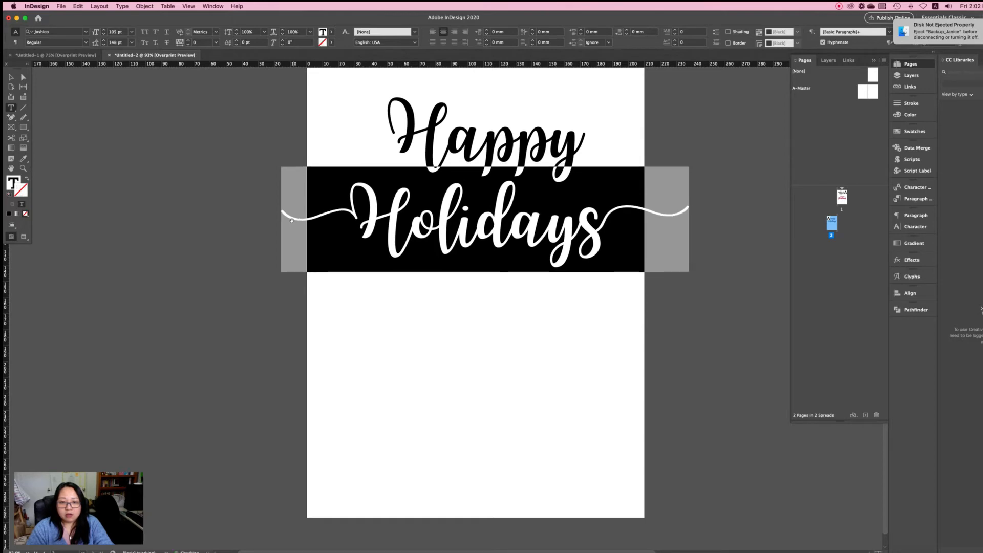
{"action": "key", "text": "alt+Up"}
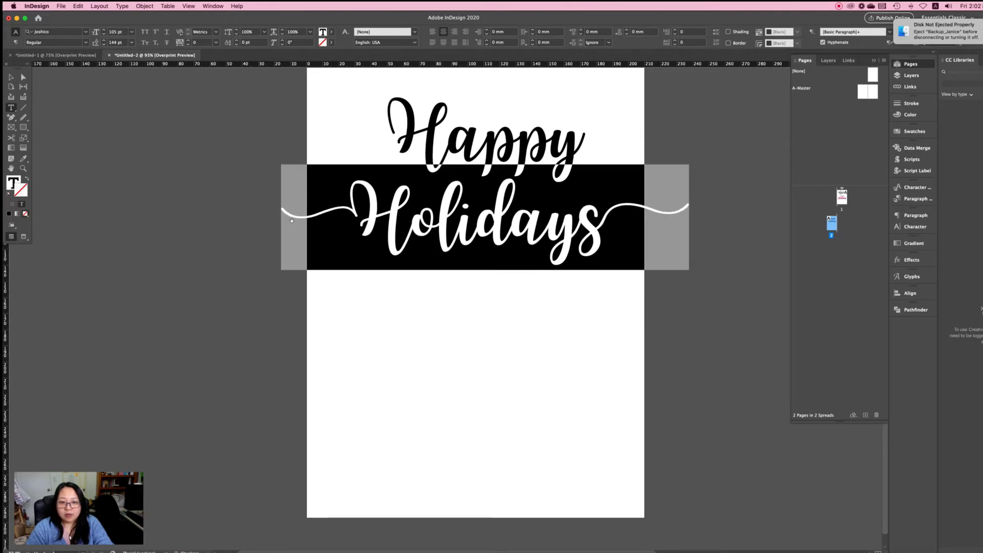
{"action": "scroll", "coordinate": [291, 221], "scroll_direction": "right", "scroll_amount": 2}
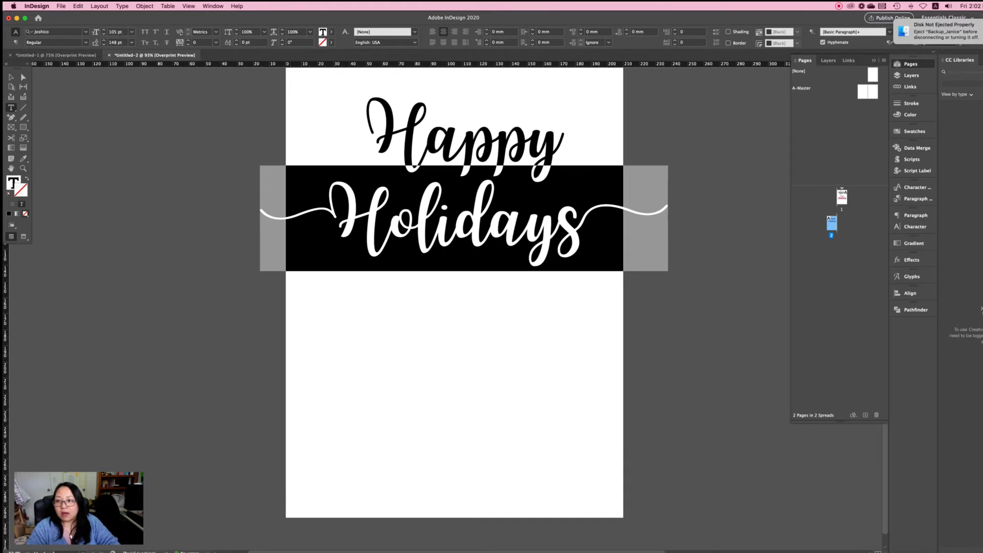
Scale the text frame together with its lettering to about 197 × 82 mm and center it horizontally near the page's upper edge.
{"action": "left_click", "coordinate": [11, 77]}
{"action": "left_click", "coordinate": [495, 324]}
{"action": "scroll", "coordinate": [495, 324], "scroll_direction": "up", "scroll_amount": 2}
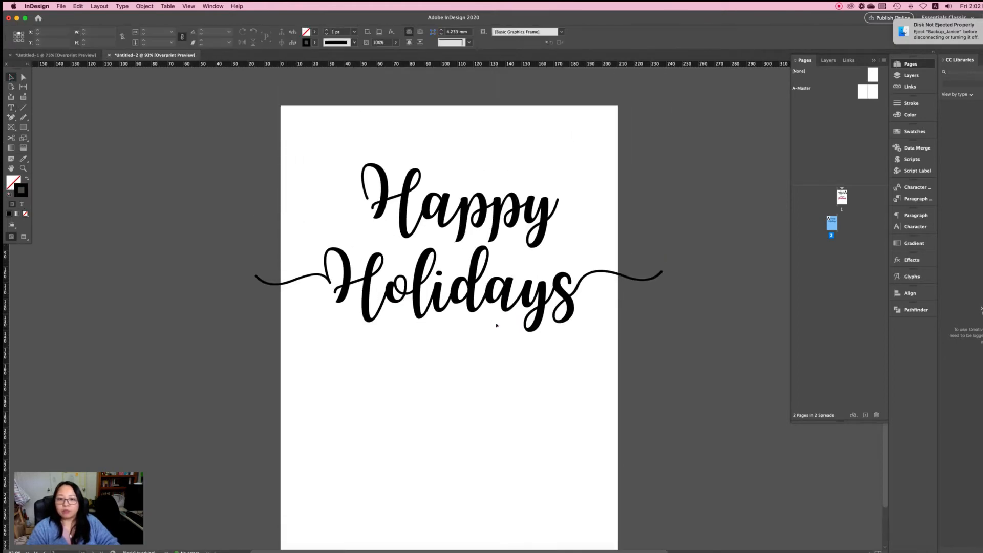
{"action": "left_click", "coordinate": [488, 266]}
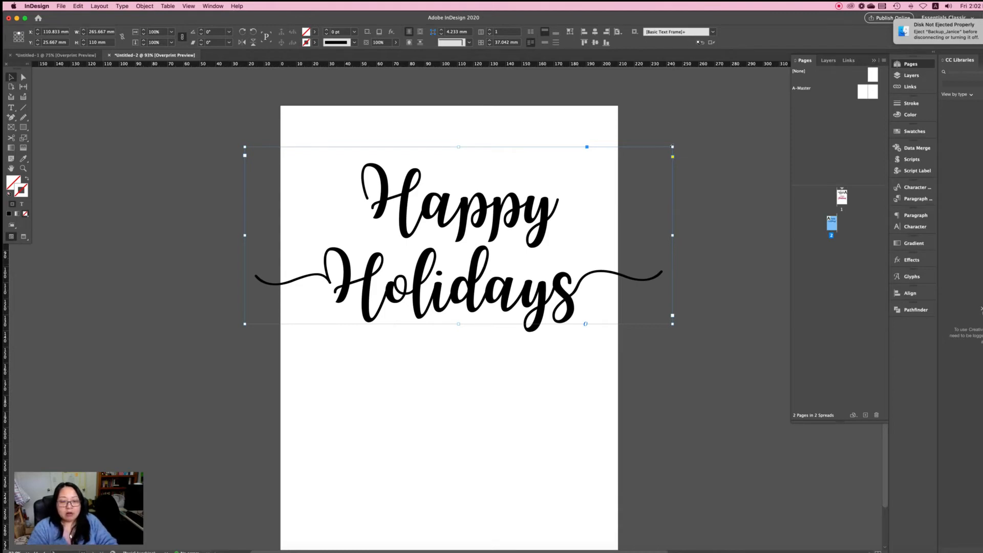
{"action": "left_click_drag", "start_coordinate": [672, 147], "coordinate": [597, 175]}
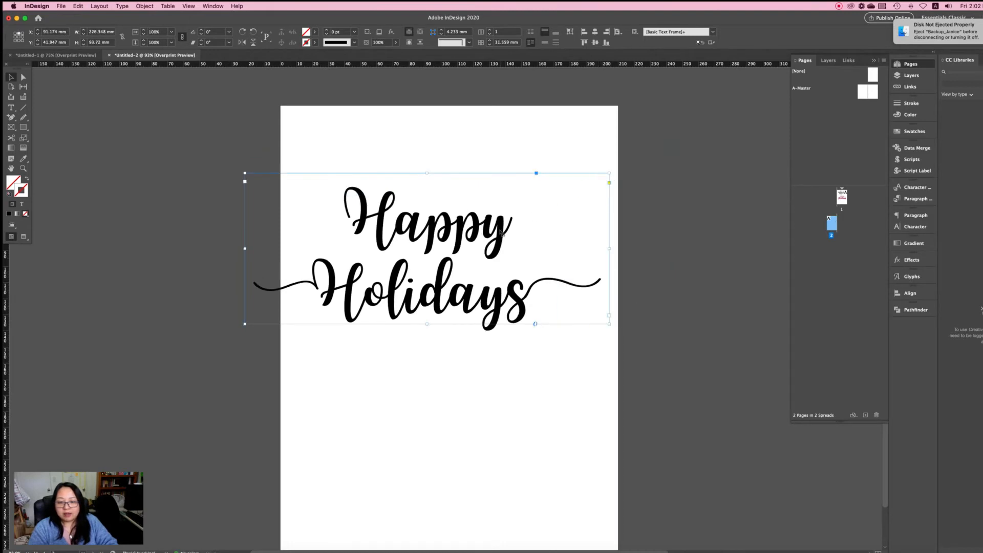
{"action": "left_click_drag", "start_coordinate": [501, 233], "coordinate": [537, 189]}
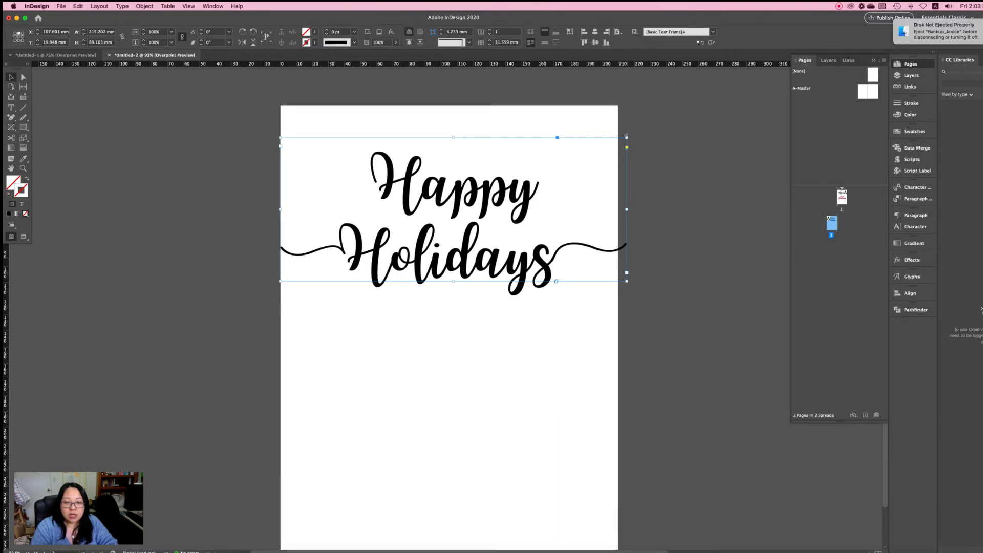
{"action": "left_click_drag", "start_coordinate": [626, 136], "coordinate": [598, 149]}
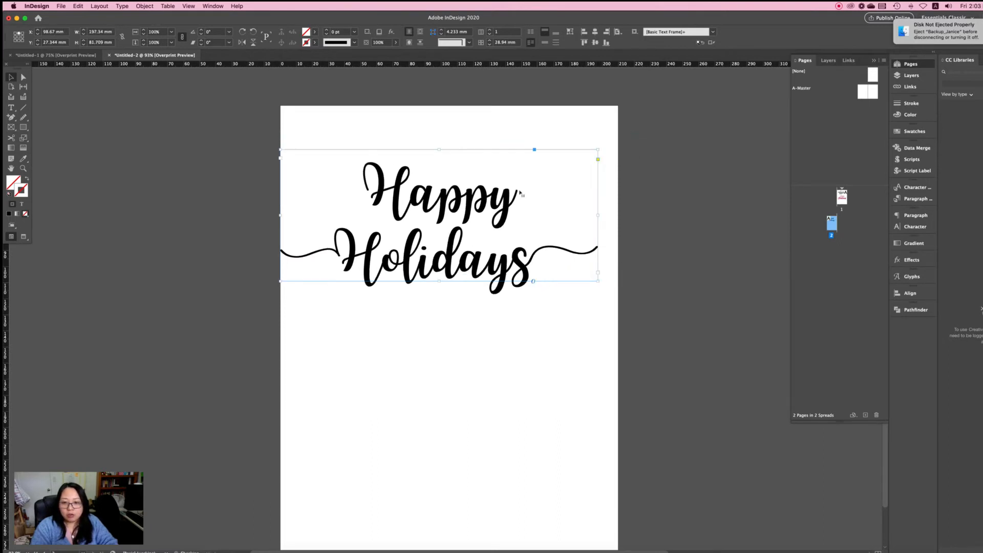
{"action": "left_click_drag", "start_coordinate": [520, 193], "coordinate": [518, 187]}
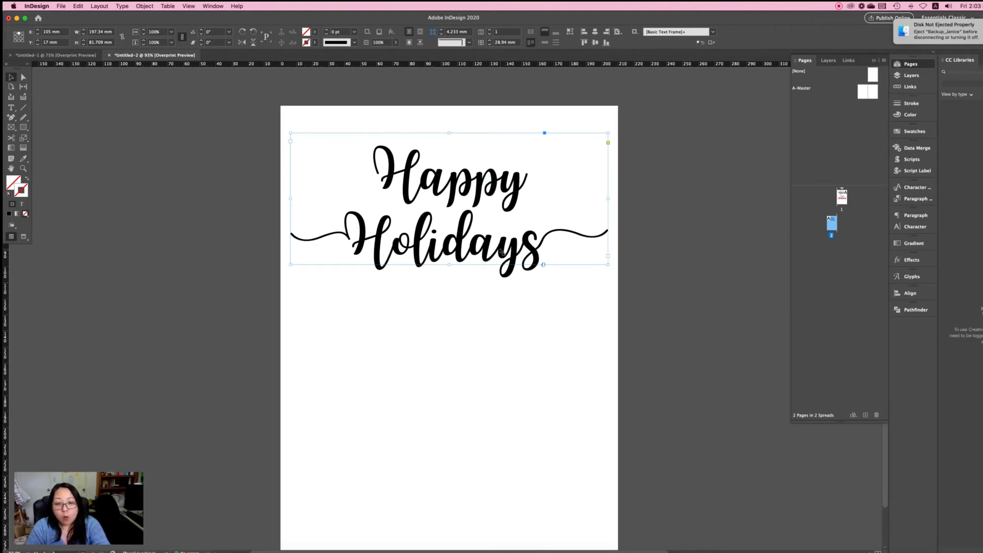
Try to convert the Happy Holidays text frame to outlines.
{"action": "key", "text": "super+shift+o"}
{"action": "scroll", "coordinate": [502, 252], "scroll_direction": "up", "scroll_amount": 10}
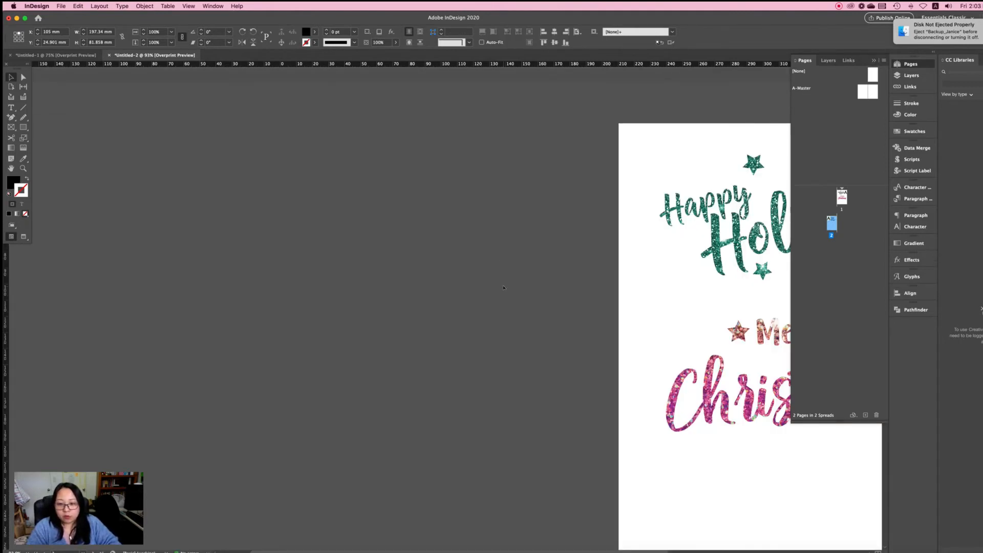
{"action": "scroll", "coordinate": [503, 287], "scroll_direction": "down", "scroll_amount": 10}
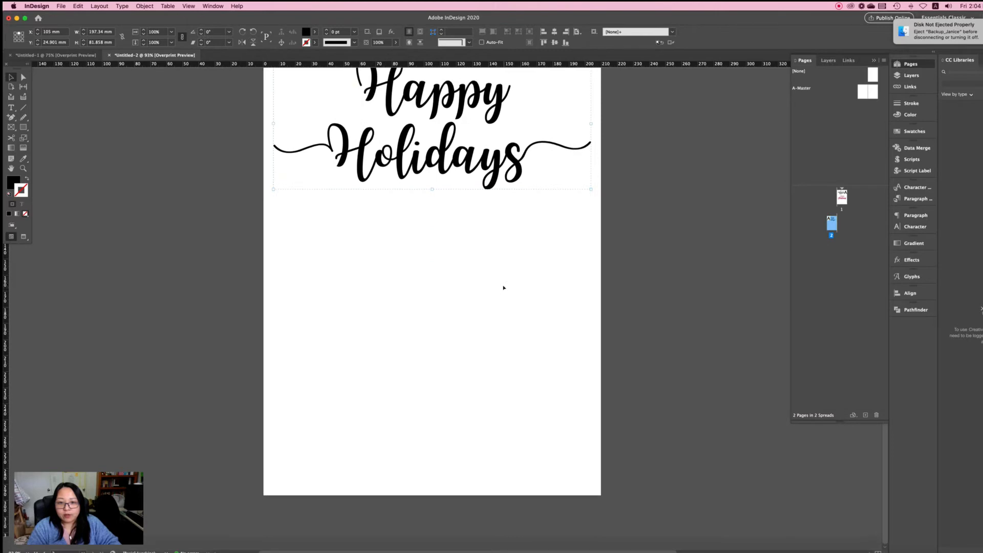
{"action": "scroll", "coordinate": [503, 287], "scroll_direction": "up", "scroll_amount": 2}
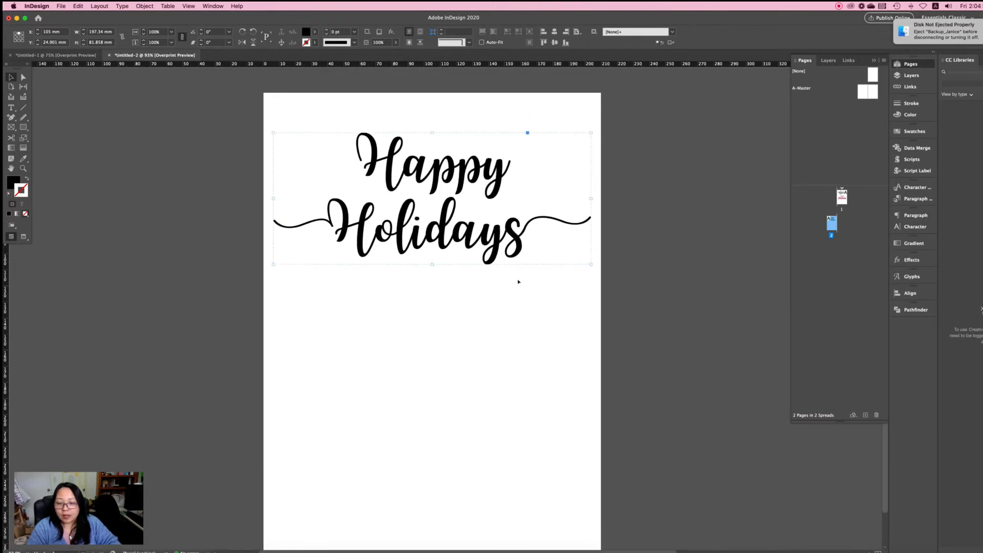
{"action": "left_click", "coordinate": [468, 117]}
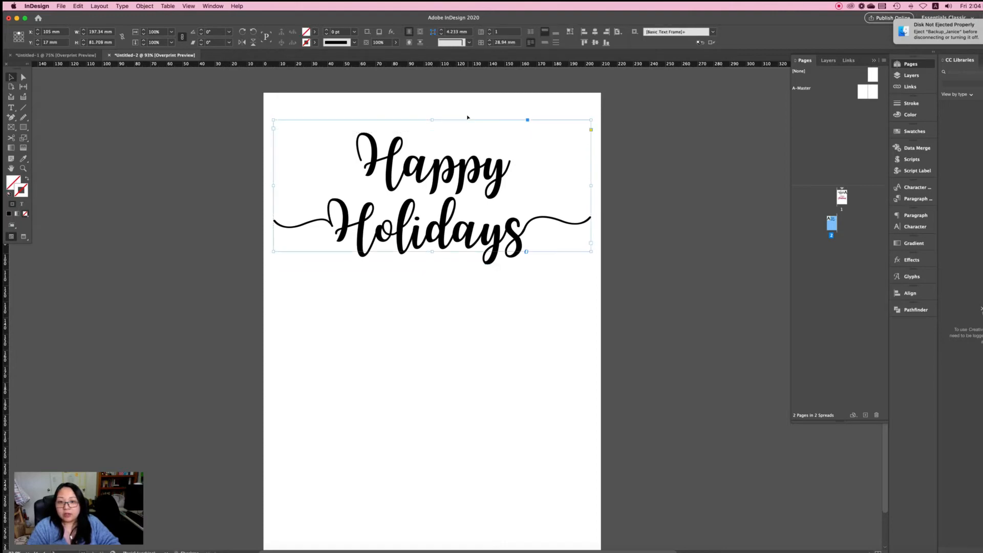
Create outlines from the live Happy Holidays text and deselect the result.
{"action": "left_click", "coordinate": [120, 6]}
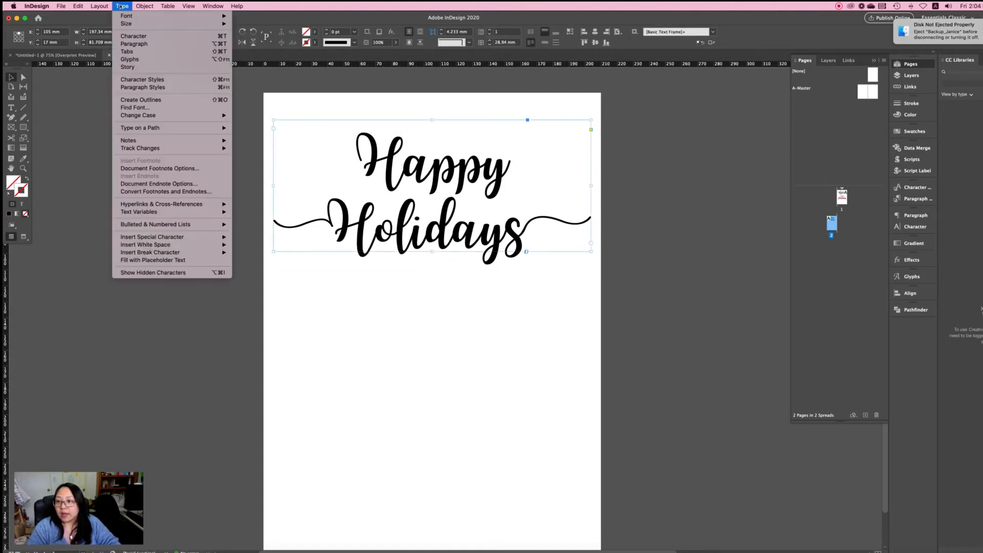
{"action": "left_click", "coordinate": [139, 100]}
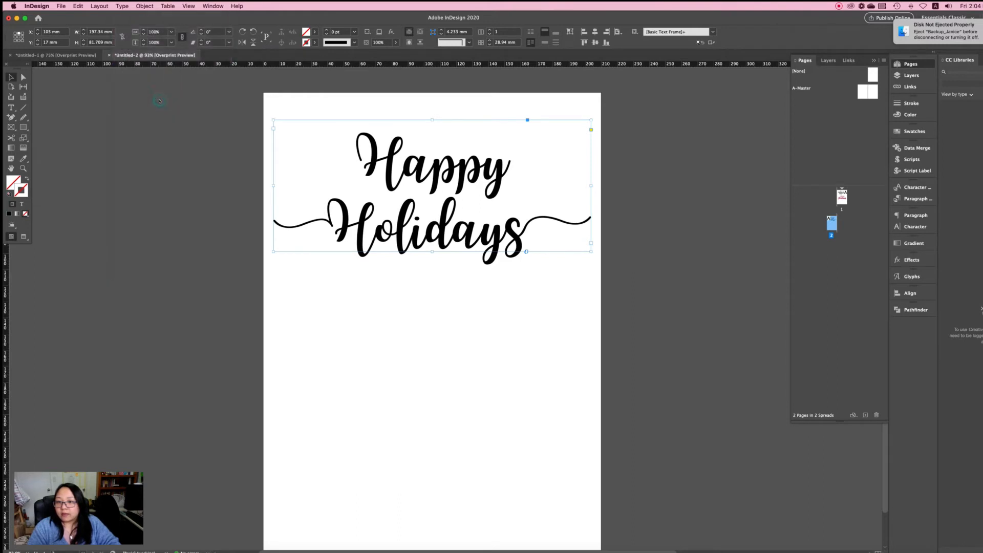
{"action": "left_click", "coordinate": [586, 300]}
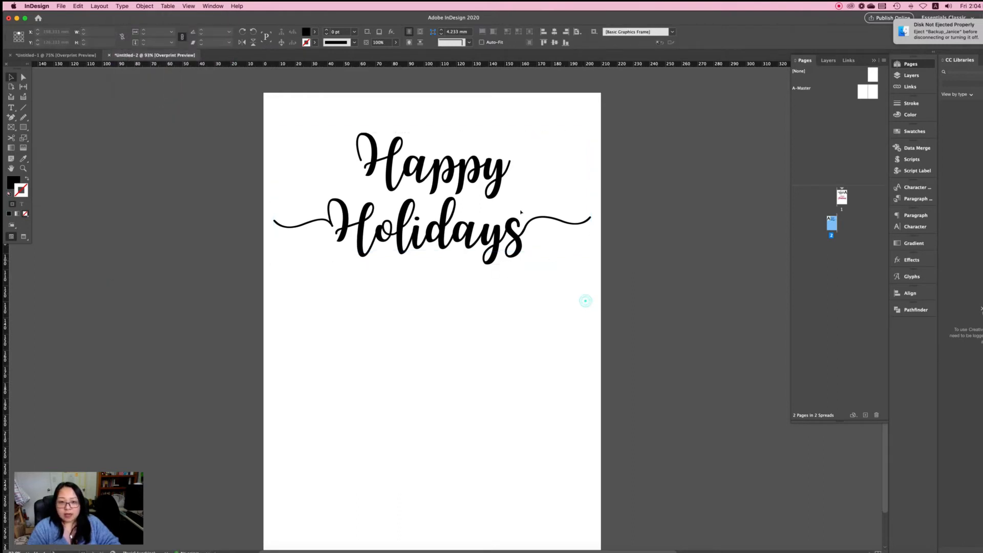
Ungroup the outlined lettering and check that "Happy" and "Holidays" can be selected separately.
{"action": "left_click", "coordinate": [499, 188]}
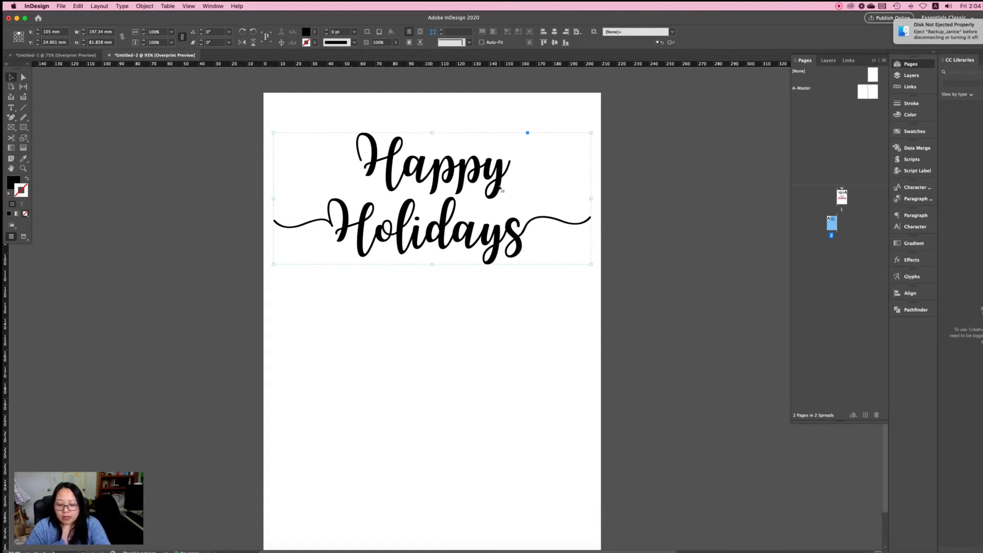
{"action": "key", "text": "super+shift+g"}
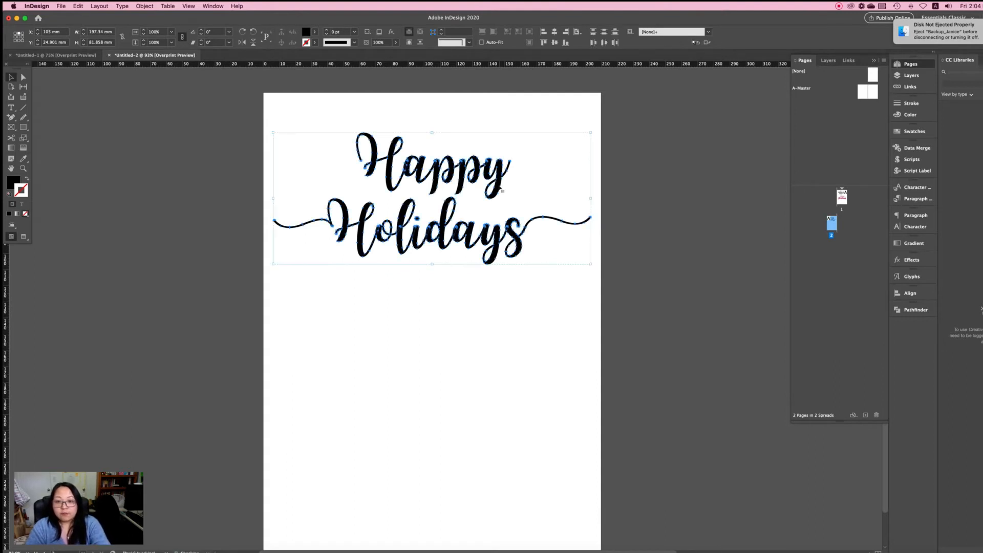
{"action": "left_click", "coordinate": [464, 106]}
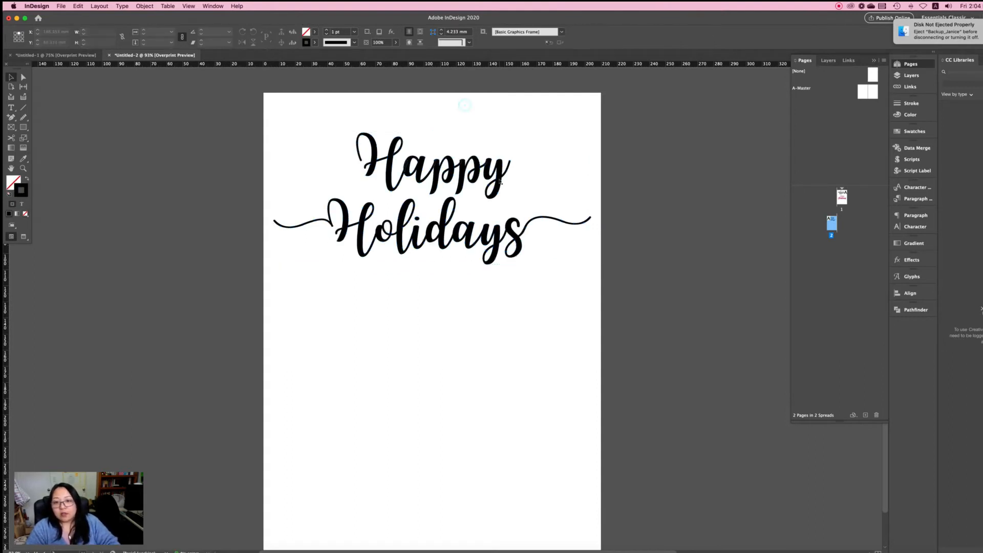
{"action": "left_click", "coordinate": [515, 239]}
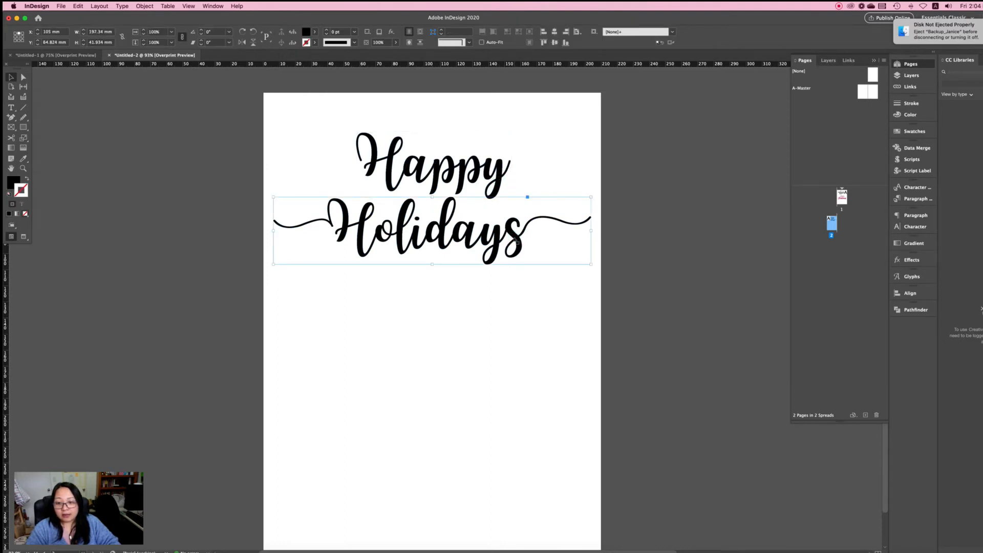
{"action": "left_click", "coordinate": [486, 163]}
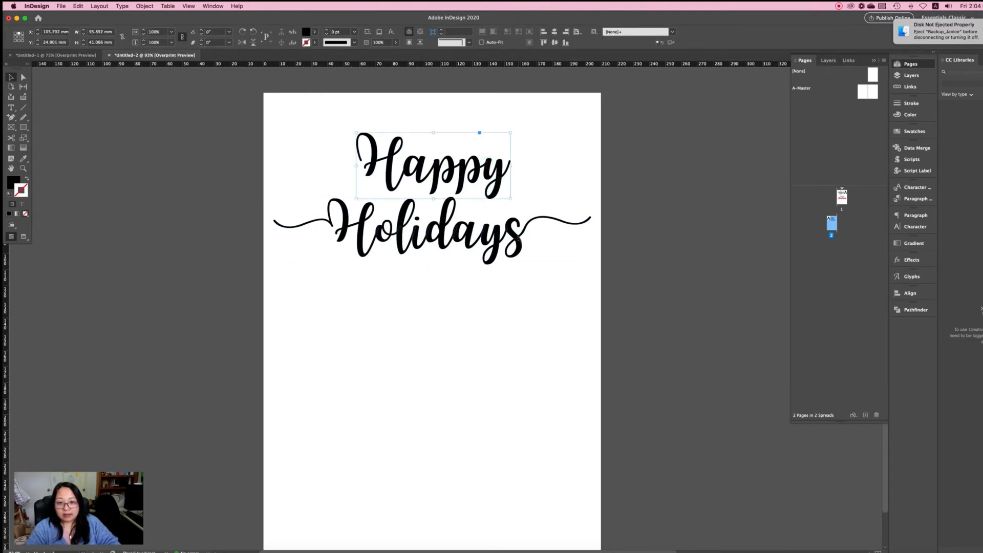
Combine the outlined words "Happy" and "Holidays" into one shape with the Pathfinder Add operation.
{"action": "left_click", "coordinate": [519, 239]}
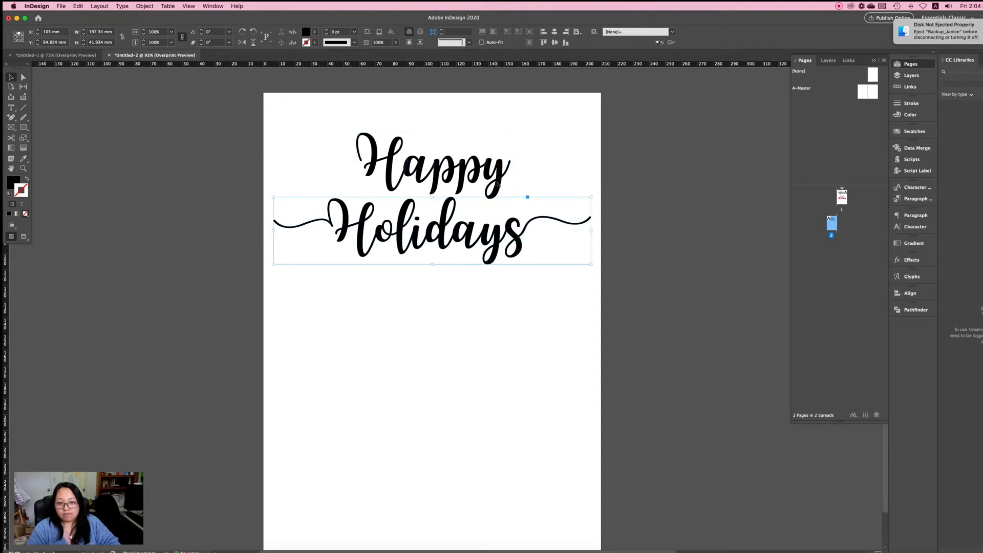
{"action": "left_click", "coordinate": [499, 183], "text": "shift"}
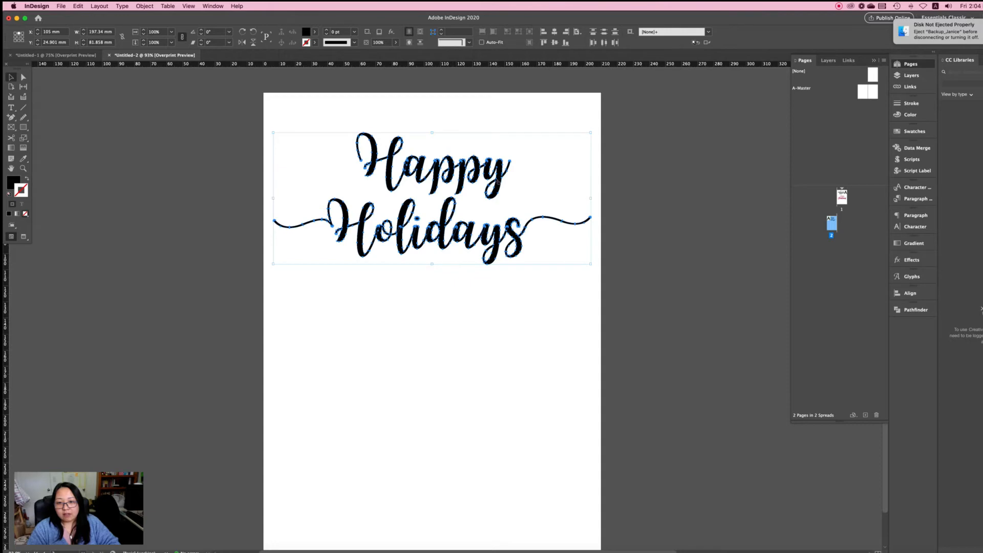
{"action": "right_click", "coordinate": [500, 182]}
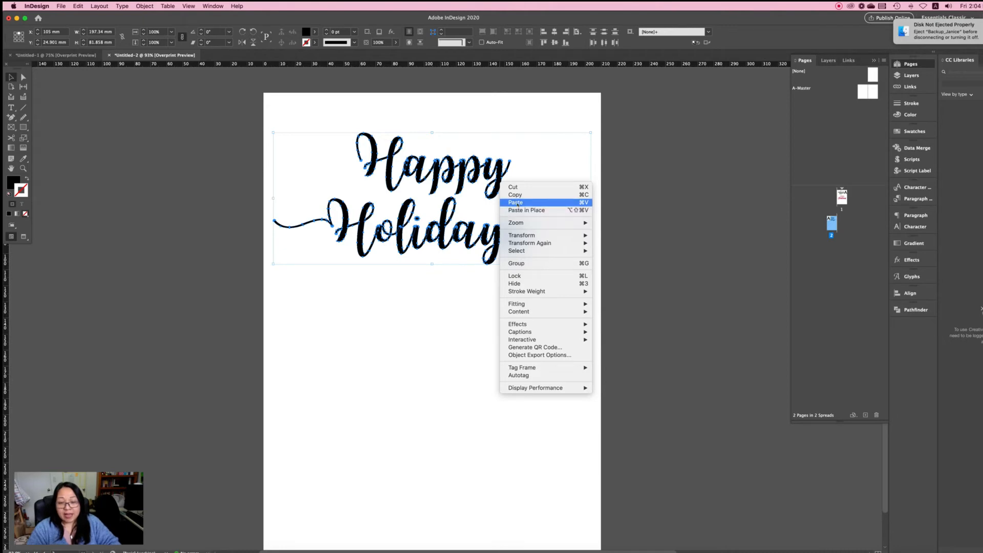
{"action": "left_click", "coordinate": [444, 309]}
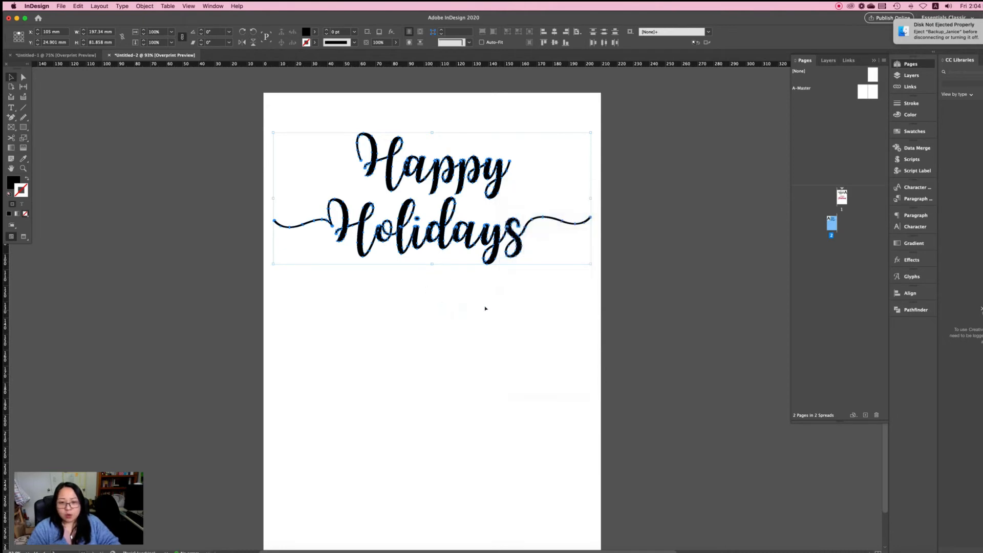
{"action": "left_click", "coordinate": [901, 310]}
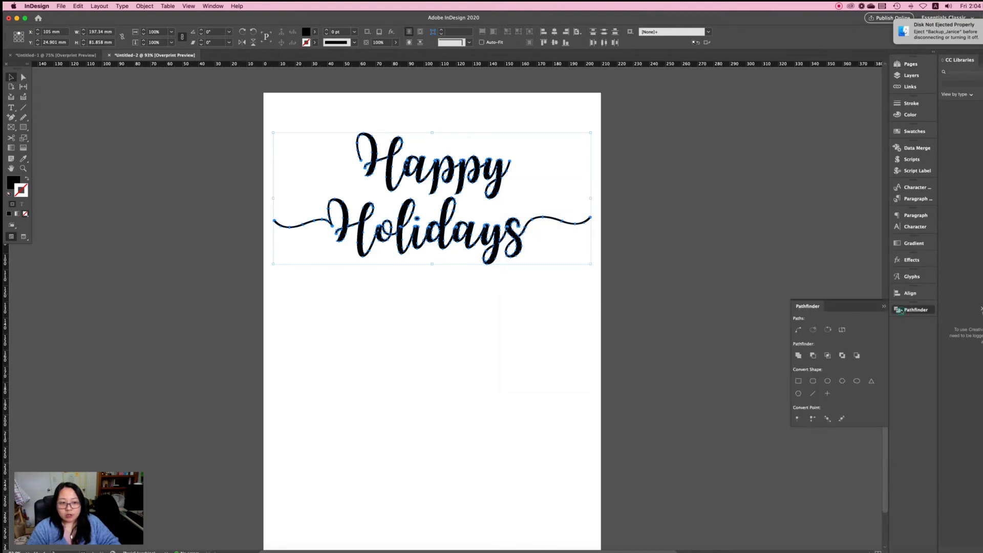
{"action": "left_click", "coordinate": [797, 355]}
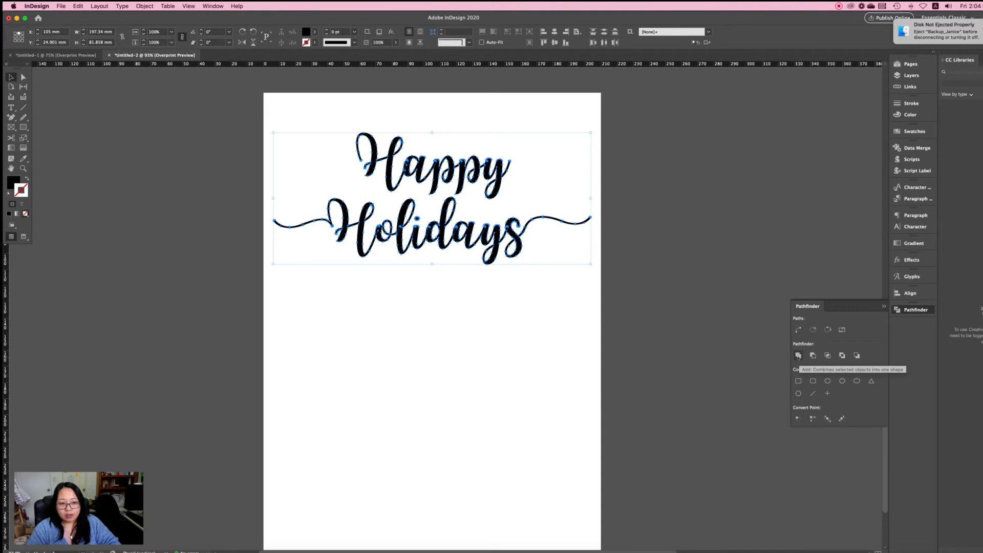
{"action": "left_click", "coordinate": [798, 356]}
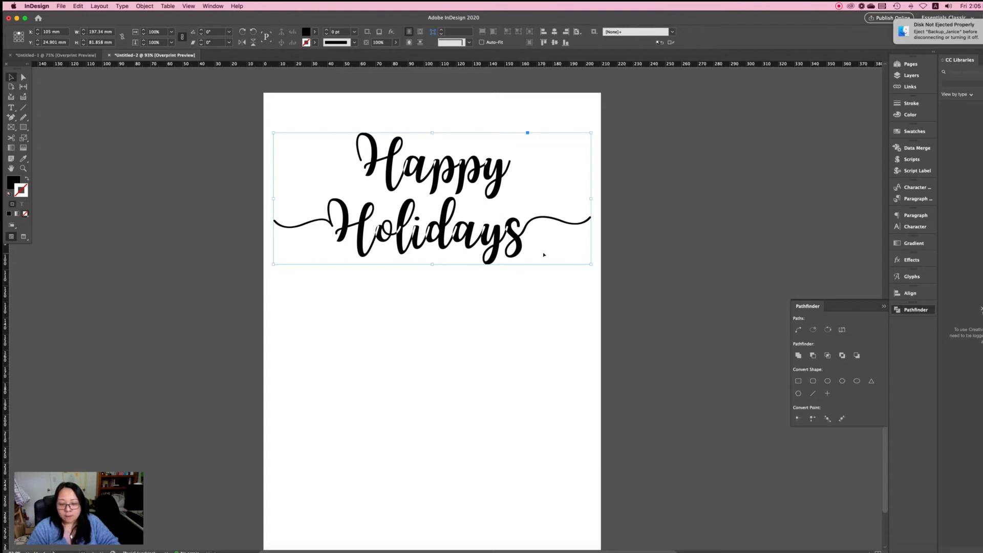
Check that the outlined words "Happy" and "Holidays" can be selected individually, ending with "Happy" selected.
{"action": "left_click", "coordinate": [502, 305]}
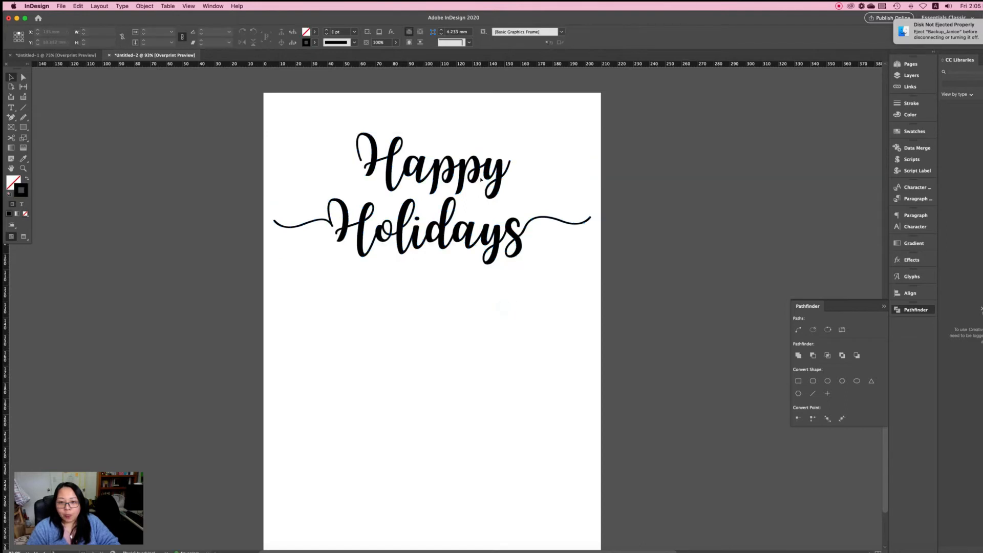
{"action": "left_click", "coordinate": [472, 176]}
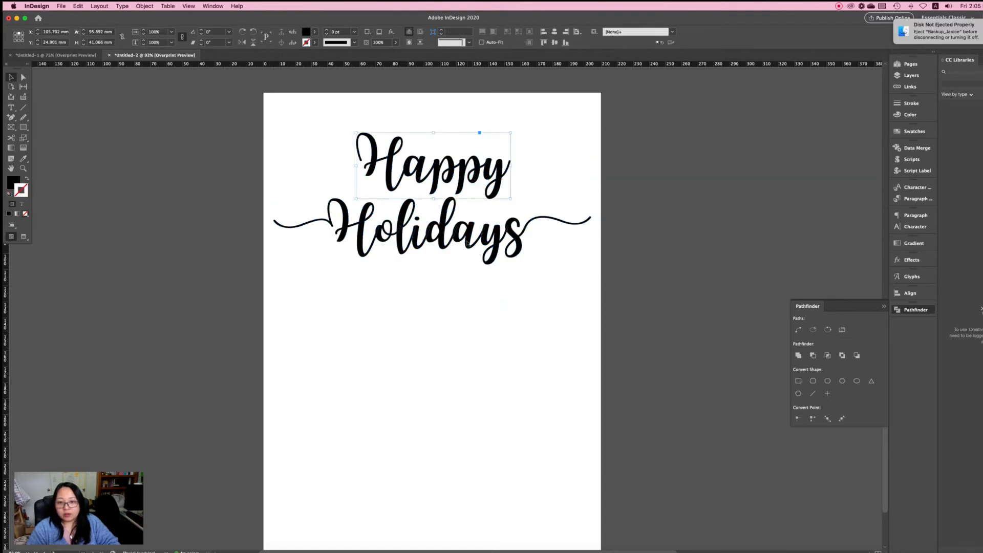
{"action": "left_click", "coordinate": [467, 243]}
{"action": "left_click", "coordinate": [438, 170]}
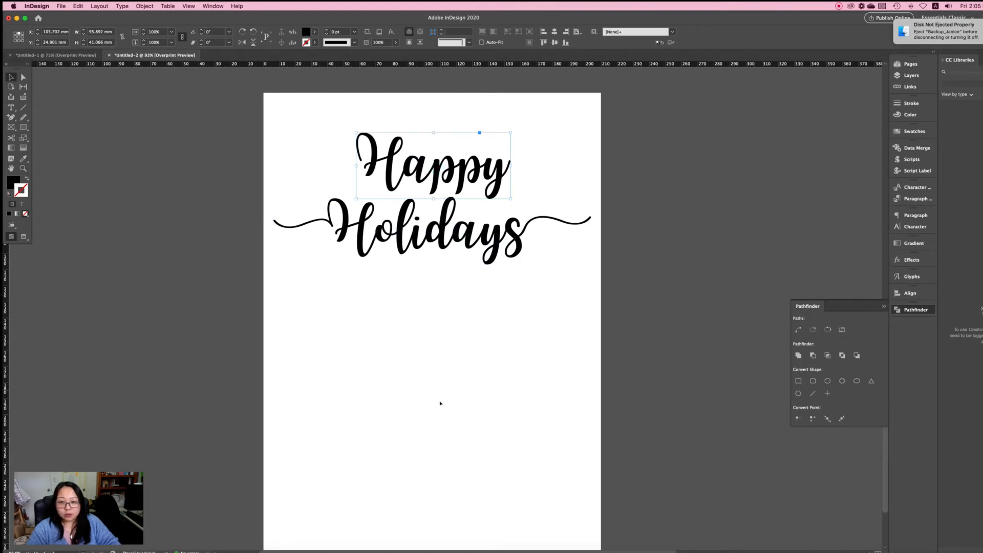
Switch to Finder and place Bright_BlueYe…kGradient.jpg from the Pastel Watercolor Background folder over the lettering in InDesign, about 207 mm wide.
{"action": "left_click", "coordinate": [33, 551]}
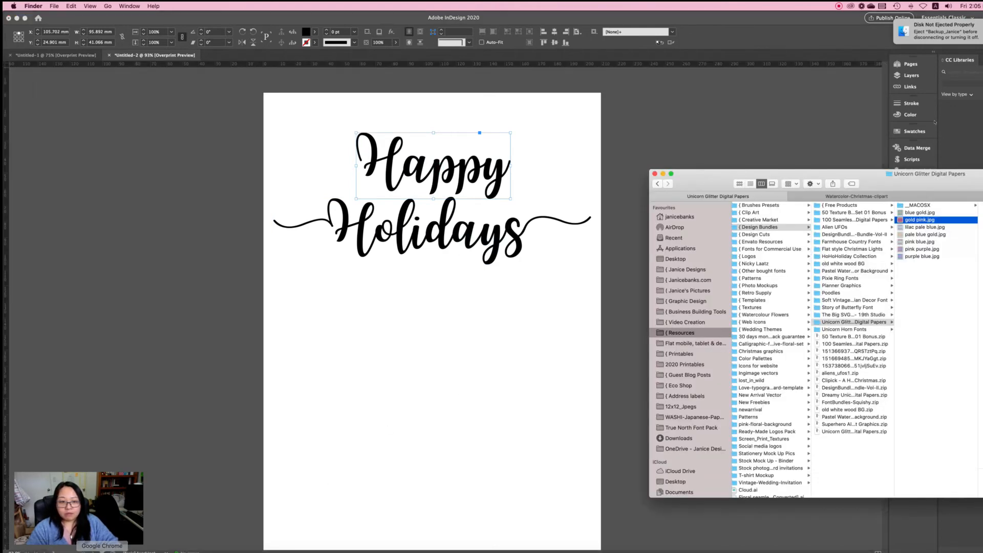
{"action": "left_click_drag", "start_coordinate": [867, 177], "coordinate": [659, 131]}
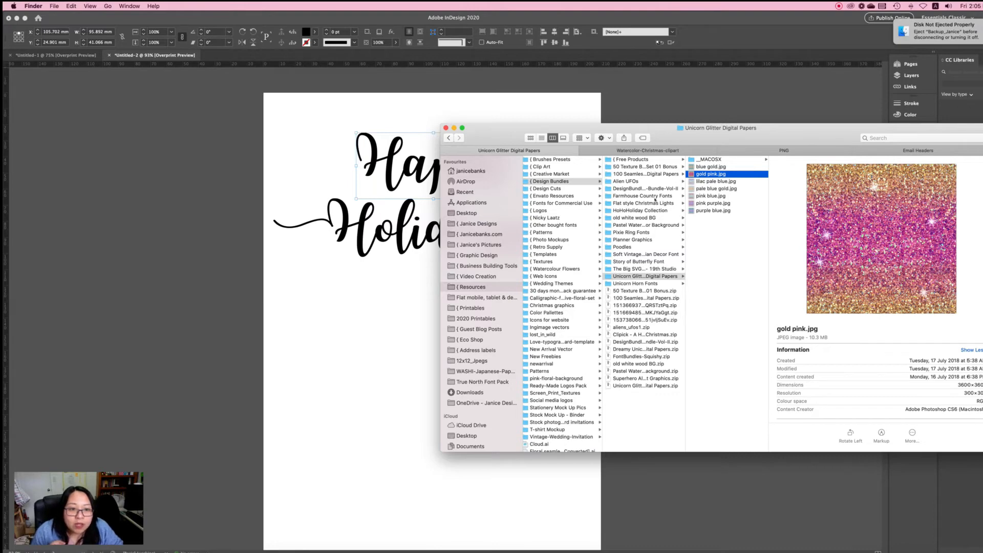
{"action": "left_click", "coordinate": [645, 225]}
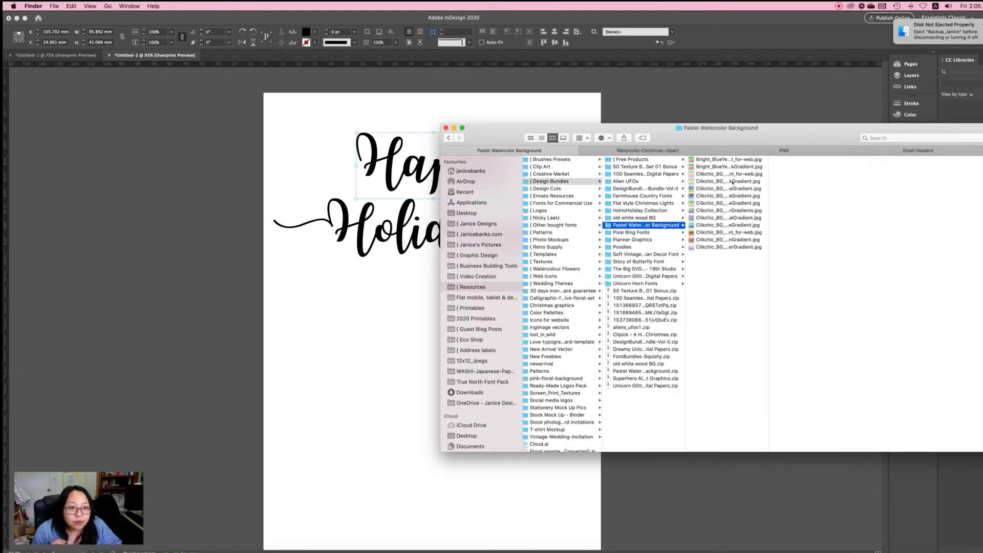
{"action": "left_click", "coordinate": [708, 160]}
{"action": "left_click_drag", "start_coordinate": [653, 139], "coordinate": [829, 180]}
{"action": "left_click", "coordinate": [891, 209]}
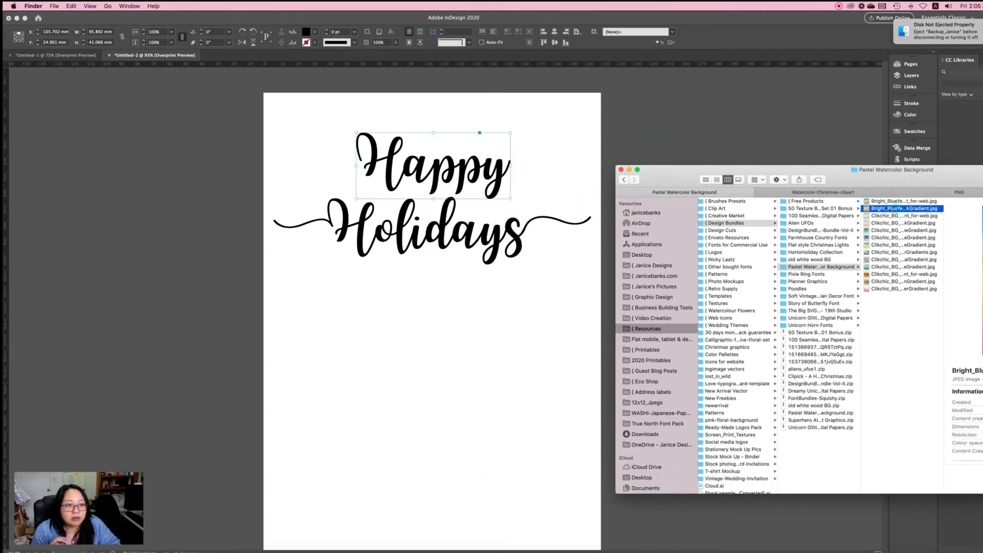
{"action": "left_click_drag", "start_coordinate": [877, 208], "coordinate": [375, 305]}
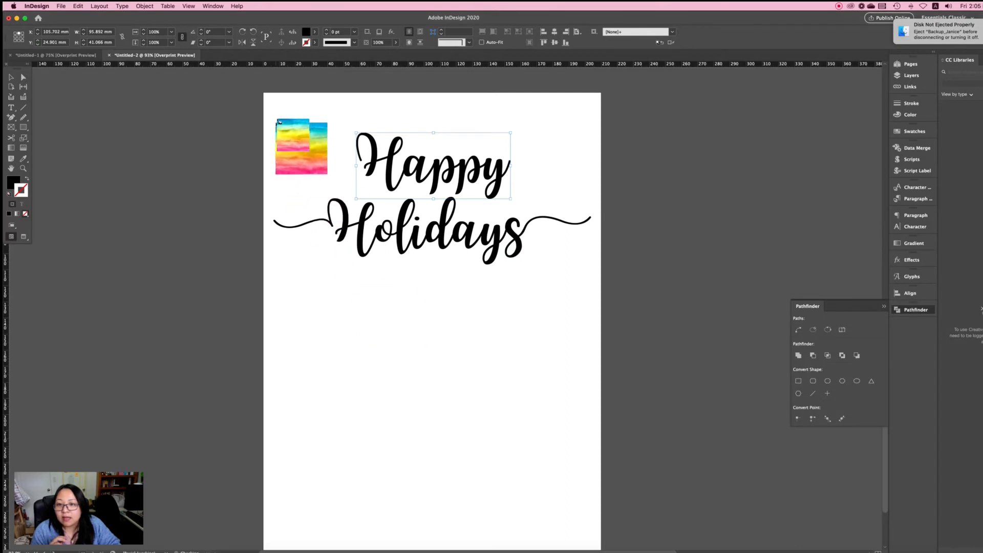
{"action": "left_click_drag", "start_coordinate": [266, 104], "coordinate": [597, 339]}
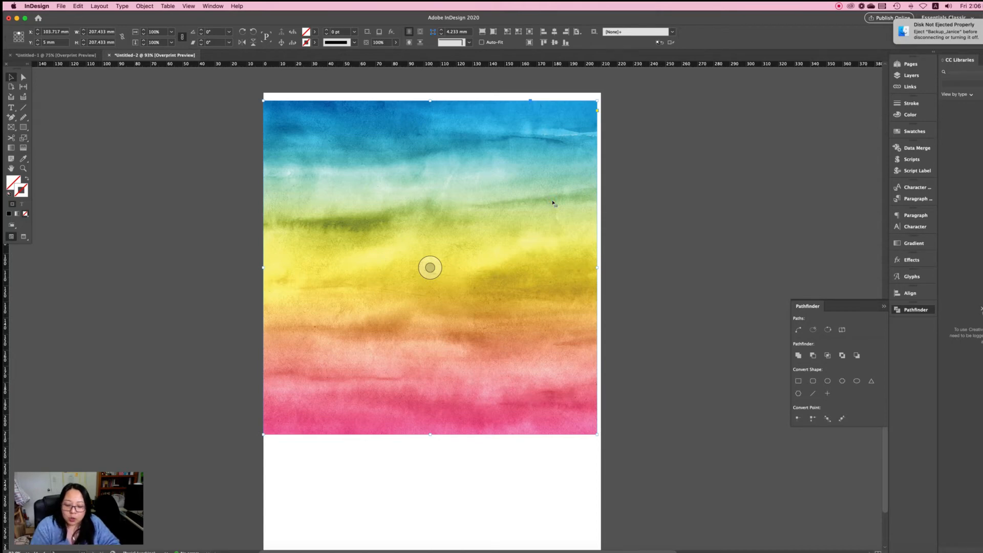
Cut the placed watercolour image and use Paste Into to fill the outlined word "Happy" with it.
{"action": "key", "text": "Delete"}
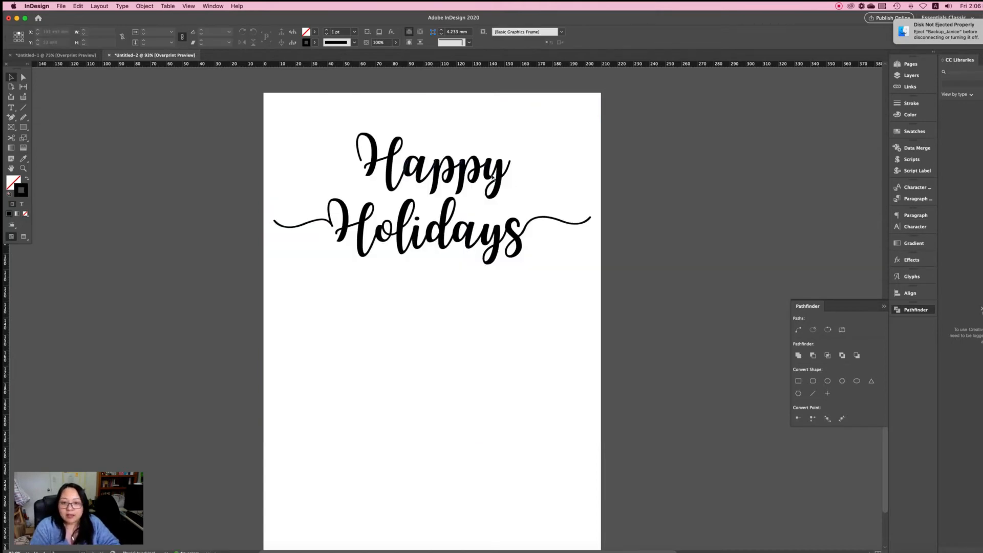
{"action": "left_click", "coordinate": [491, 177]}
{"action": "right_click", "coordinate": [491, 178]}
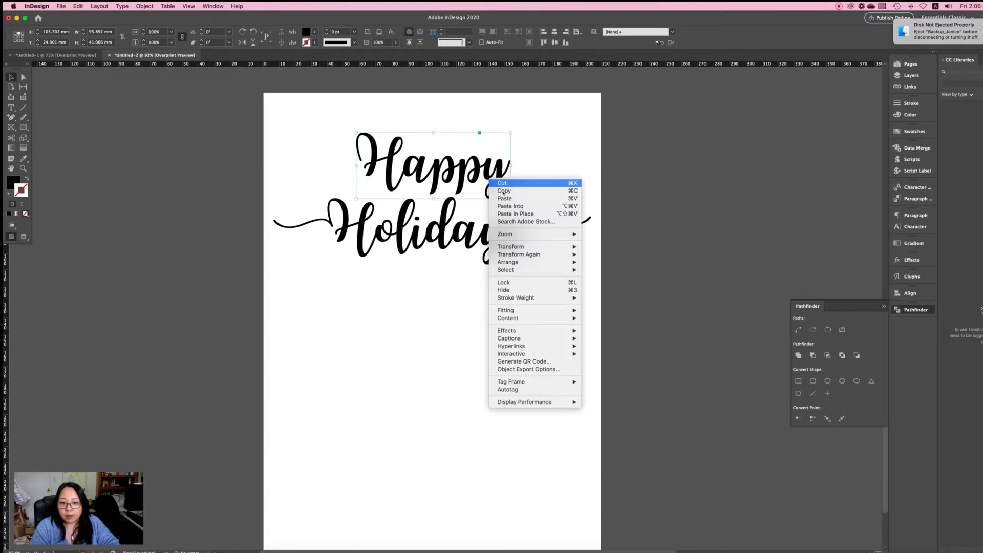
{"action": "left_click", "coordinate": [511, 207]}
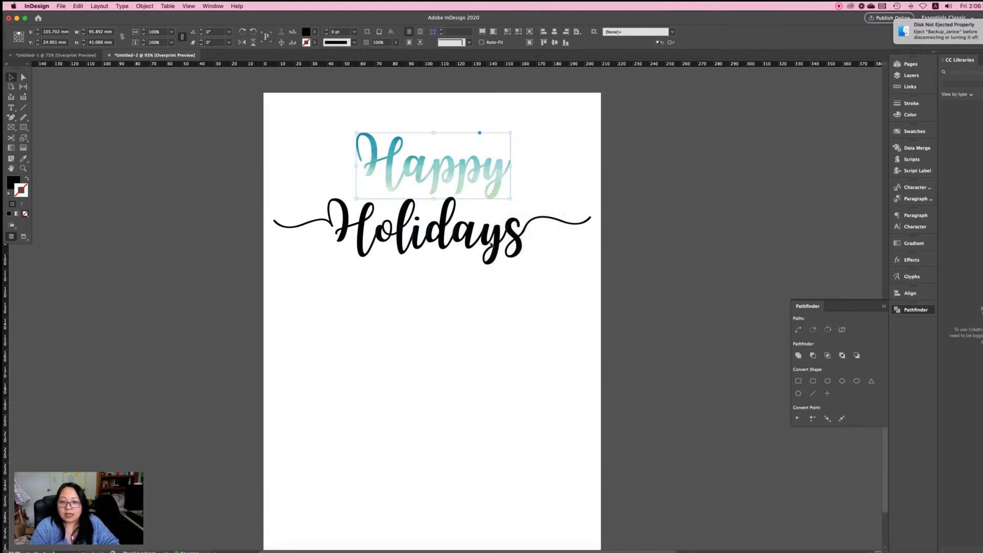
Use Paste Into to fill the outlined word "Holidays" with the same watercolour image.
{"action": "left_click", "coordinate": [496, 245]}
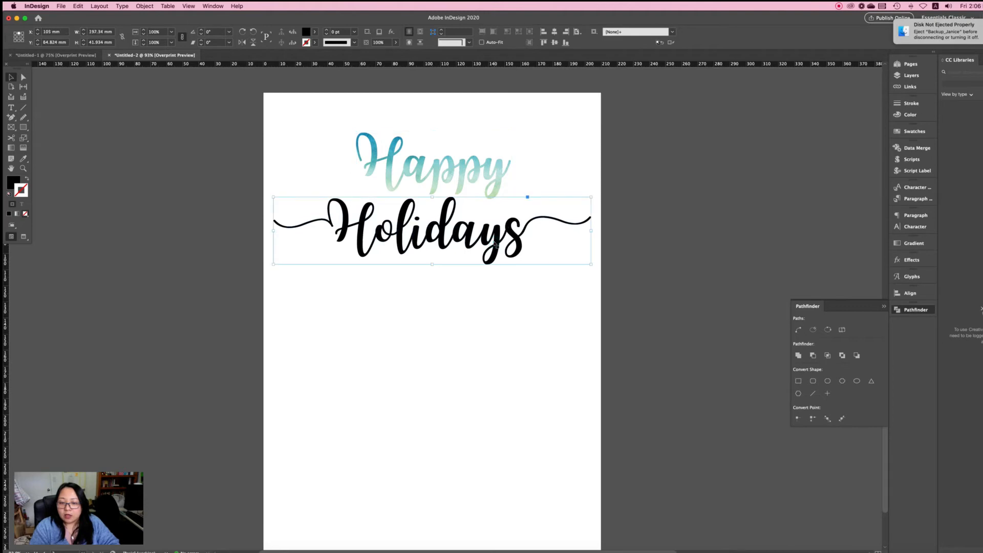
{"action": "right_click", "coordinate": [495, 245]}
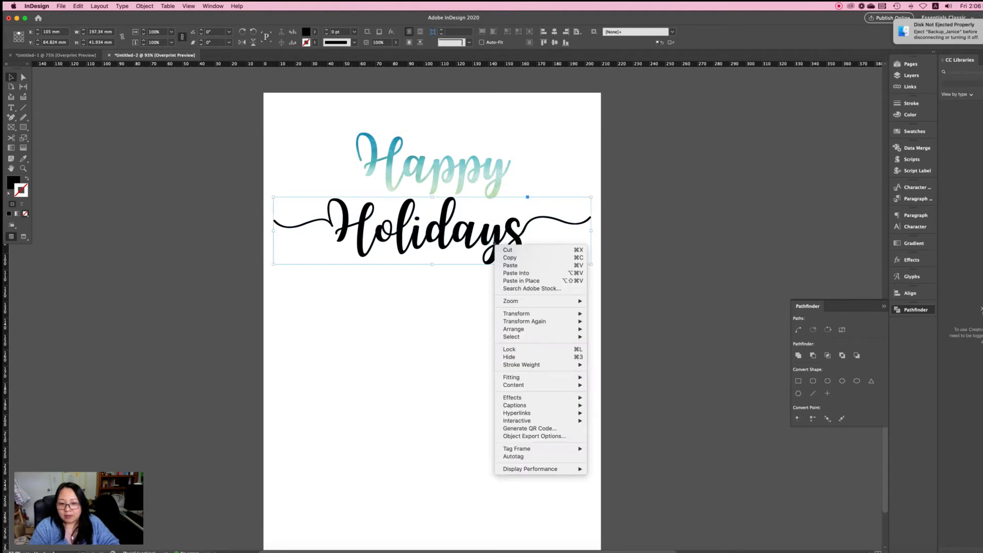
{"action": "left_click", "coordinate": [513, 273]}
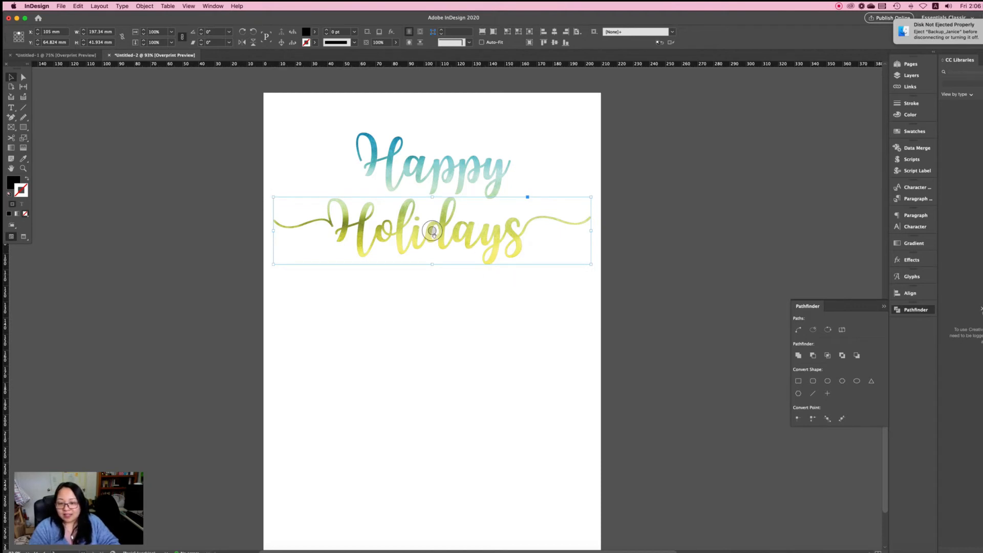
Shift the image inside "Holidays" upward until its pink area fills the letters, leaving the word in place.
{"action": "left_click_drag", "start_coordinate": [432, 232], "coordinate": [432, 166]}
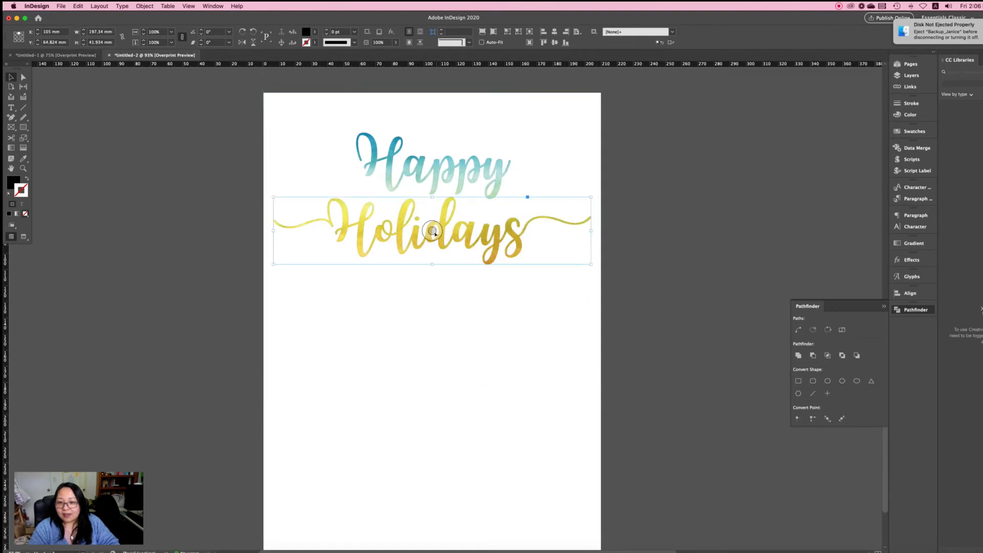
{"action": "left_click_drag", "start_coordinate": [433, 232], "coordinate": [433, 165]}
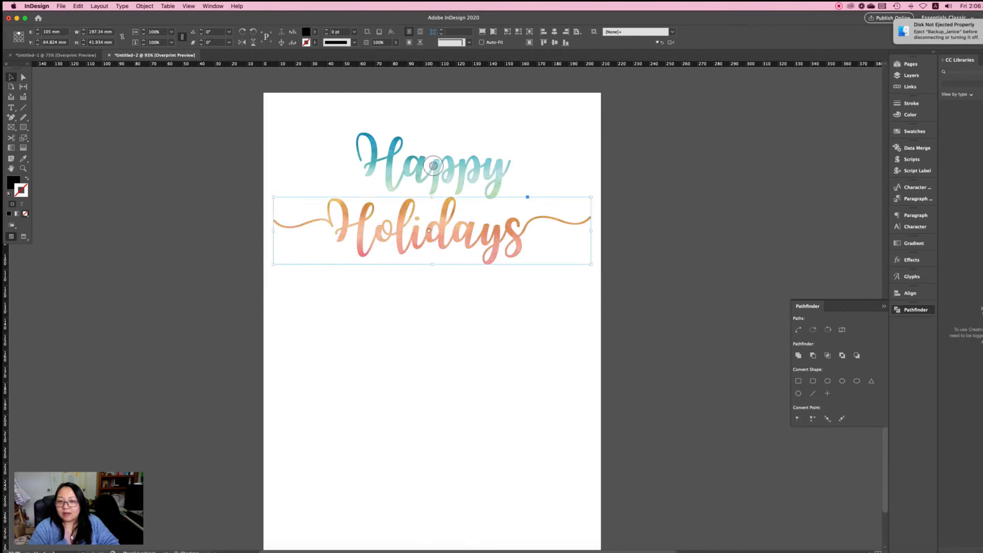
{"action": "left_click_drag", "start_coordinate": [429, 231], "coordinate": [435, 195]}
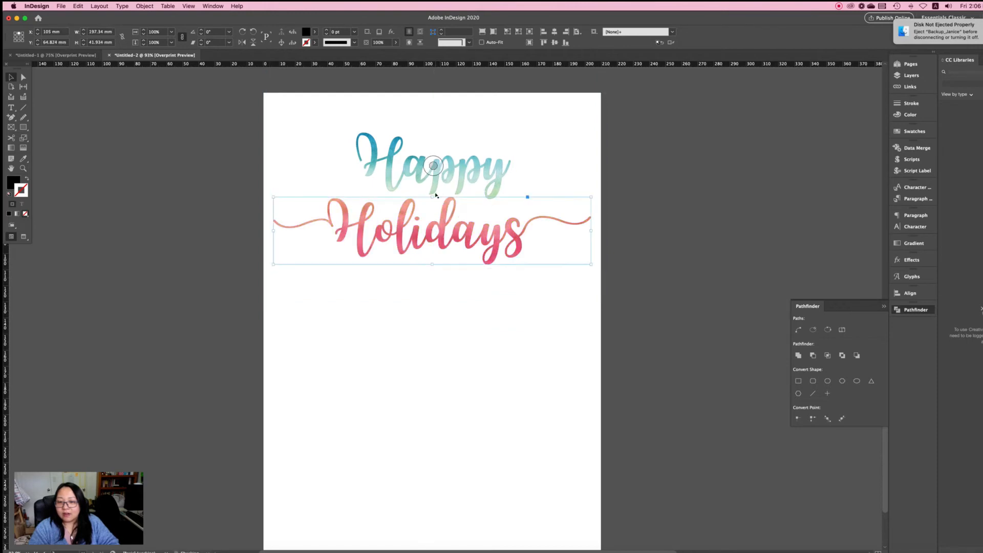
{"action": "left_click", "coordinate": [514, 164]}
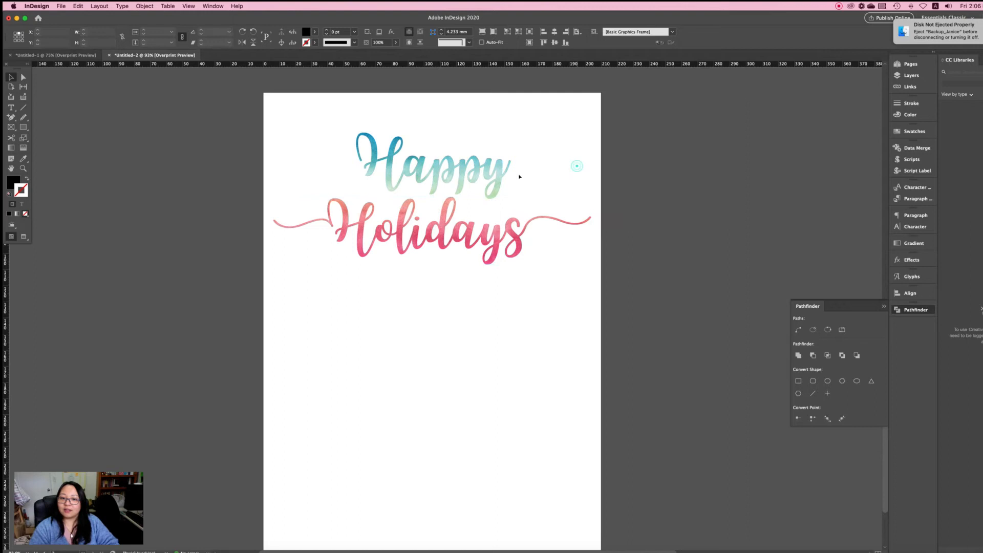
Shift the image inside "Happy" slightly downward so more of its blue area fills the letters.
{"action": "left_click", "coordinate": [470, 174]}
{"action": "mouse_move", "coordinate": [433, 164]}
{"action": "left_mouse_down"}
{"action": "mouse_move", "coordinate": [438, 180]}
{"action": "mouse_move", "coordinate": [431, 173]}
{"action": "left_mouse_up"}
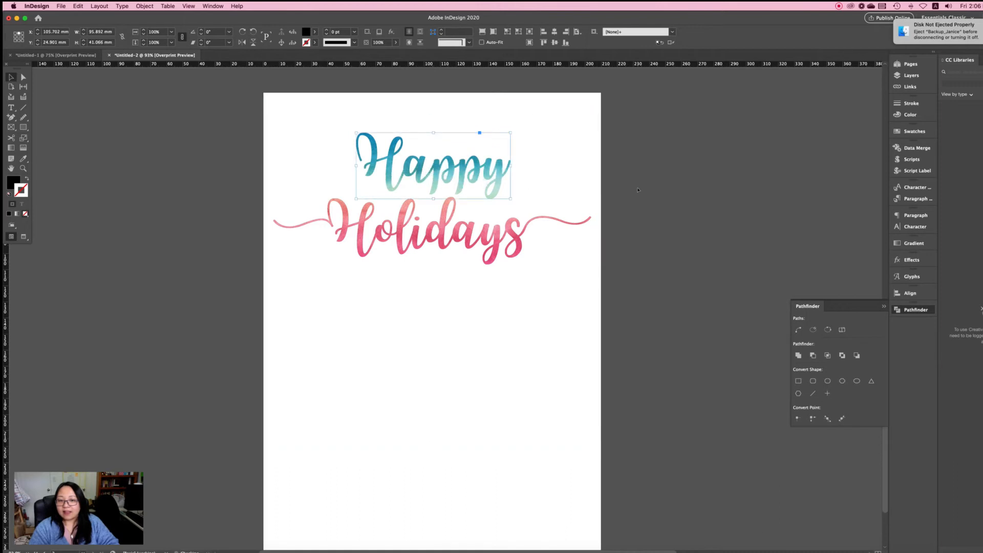
{"action": "left_click", "coordinate": [655, 170]}
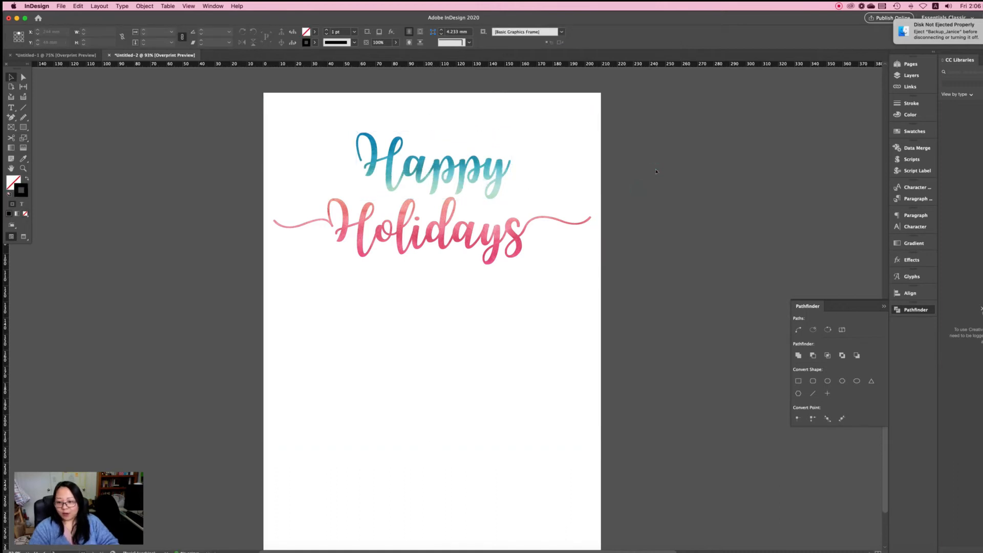
Move "Happy" and "Holidays" together up to about 12 mm from the page's upper edge and group them.
{"action": "left_click", "coordinate": [433, 166]}
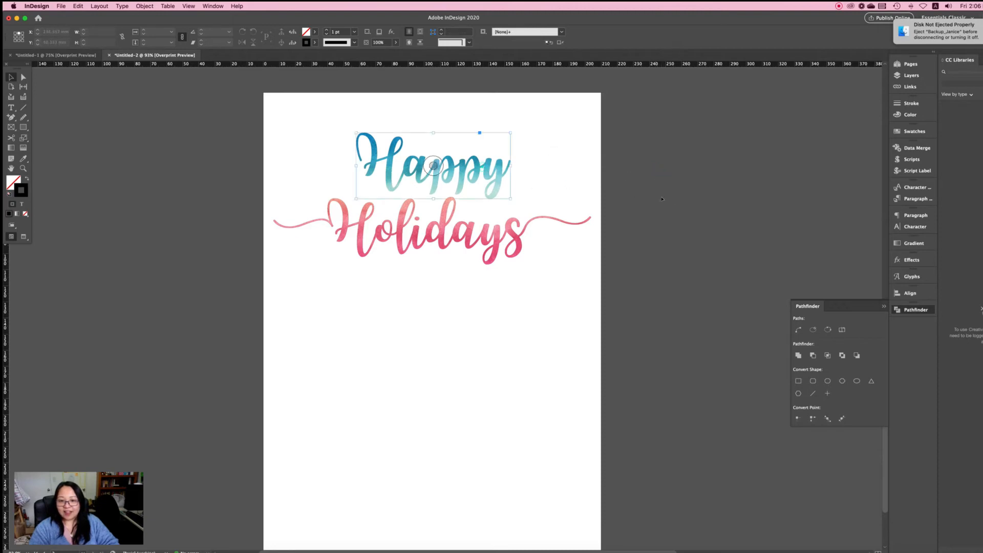
{"action": "left_click", "coordinate": [431, 231]}
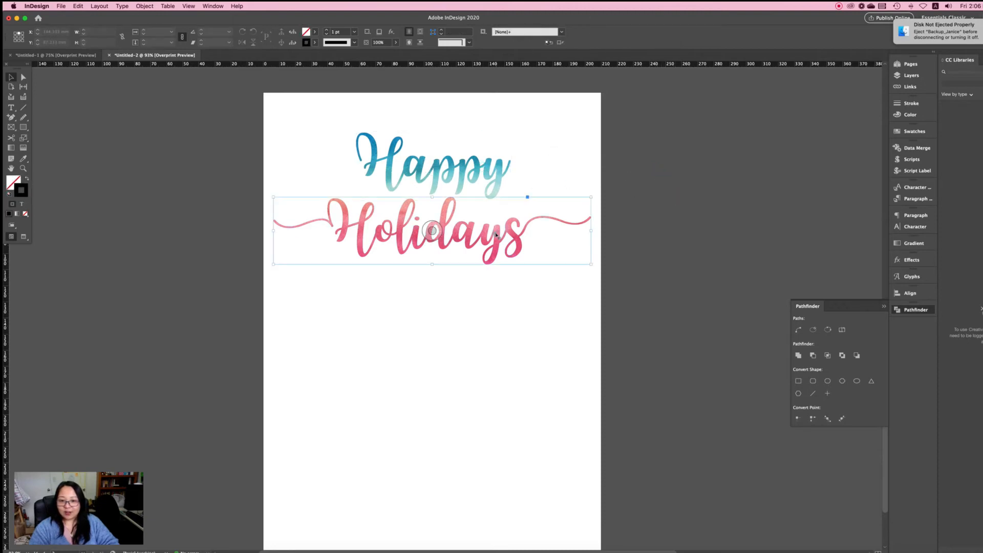
{"action": "left_click", "coordinate": [597, 164]}
{"action": "mouse_move", "coordinate": [397, 129]}
{"action": "left_mouse_down"}
{"action": "mouse_move", "coordinate": [507, 272]}
{"action": "mouse_move", "coordinate": [470, 233]}
{"action": "mouse_move", "coordinate": [469, 214]}
{"action": "left_mouse_up"}
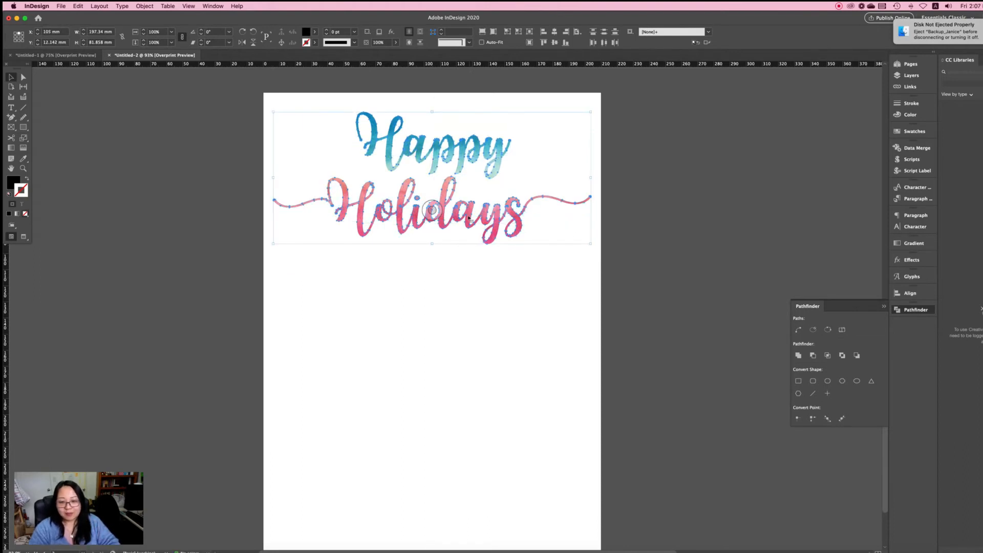
{"action": "key", "text": "super+g"}
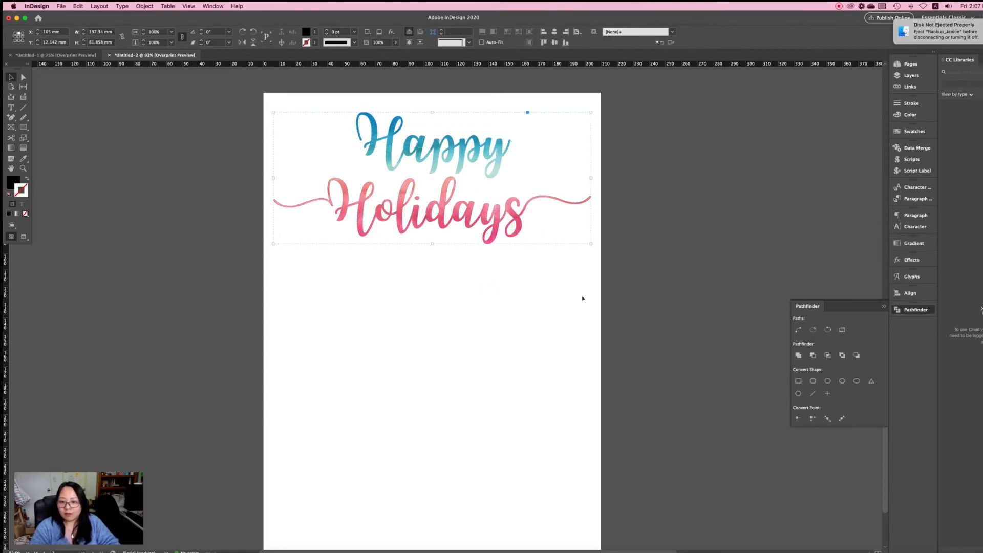
Examine the image-filled holiday lettering samples in the Untitled-1 document and return to Untitled-2.
{"action": "scroll", "coordinate": [379, 355], "scroll_direction": "up", "scroll_amount": 3}
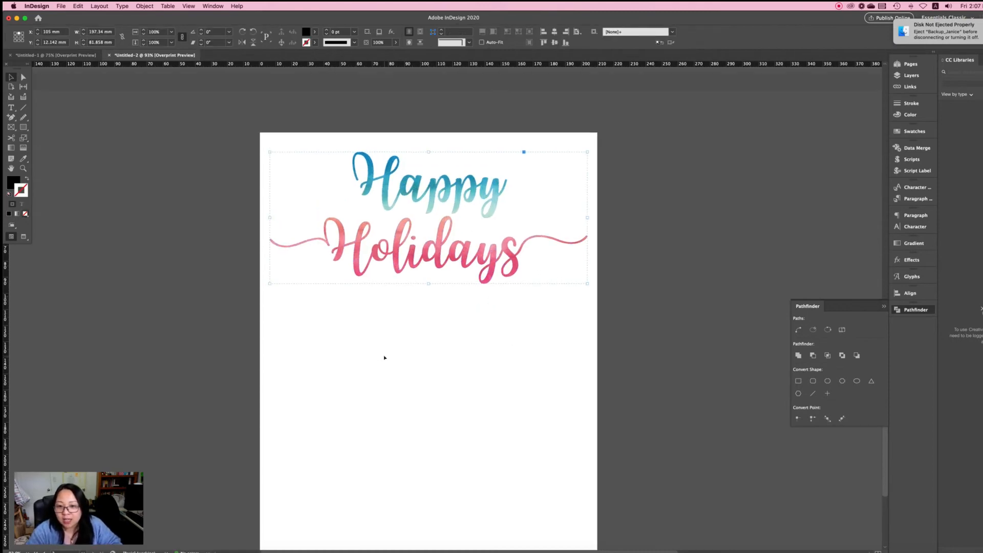
{"action": "scroll", "coordinate": [384, 358], "scroll_direction": "down", "scroll_amount": 8}
{"action": "scroll", "coordinate": [384, 357], "scroll_direction": "up", "scroll_amount": 7}
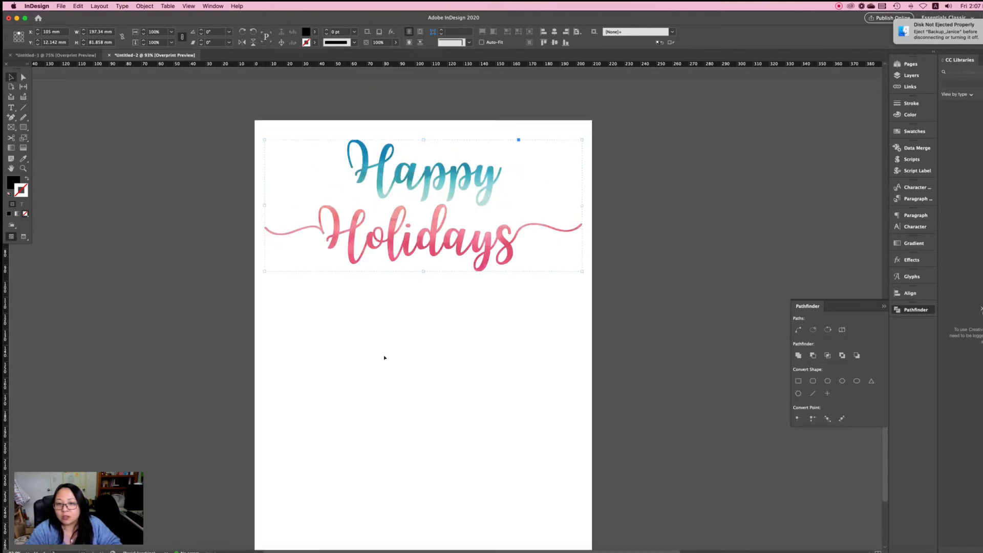
{"action": "left_click", "coordinate": [51, 55]}
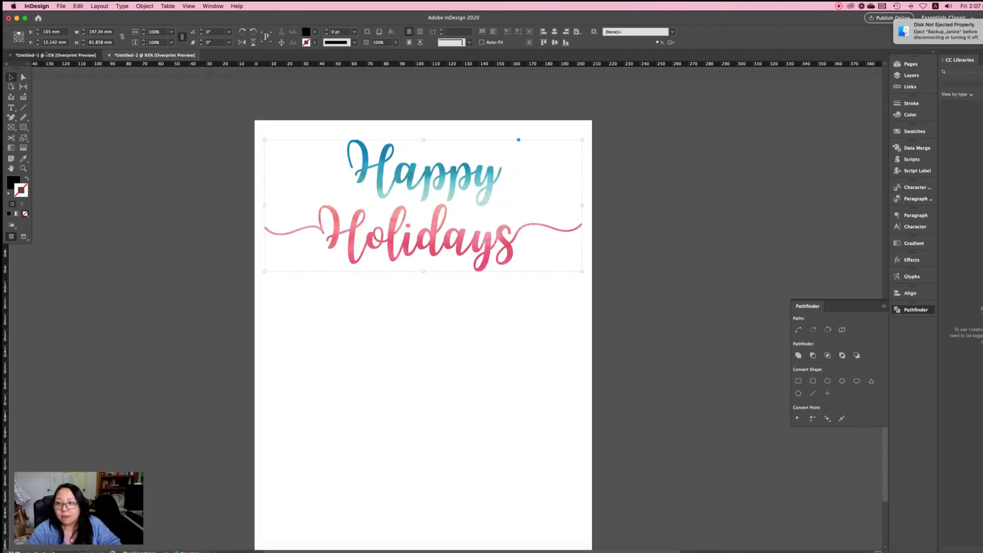
{"action": "scroll", "coordinate": [562, 360], "scroll_direction": "down", "scroll_amount": 4}
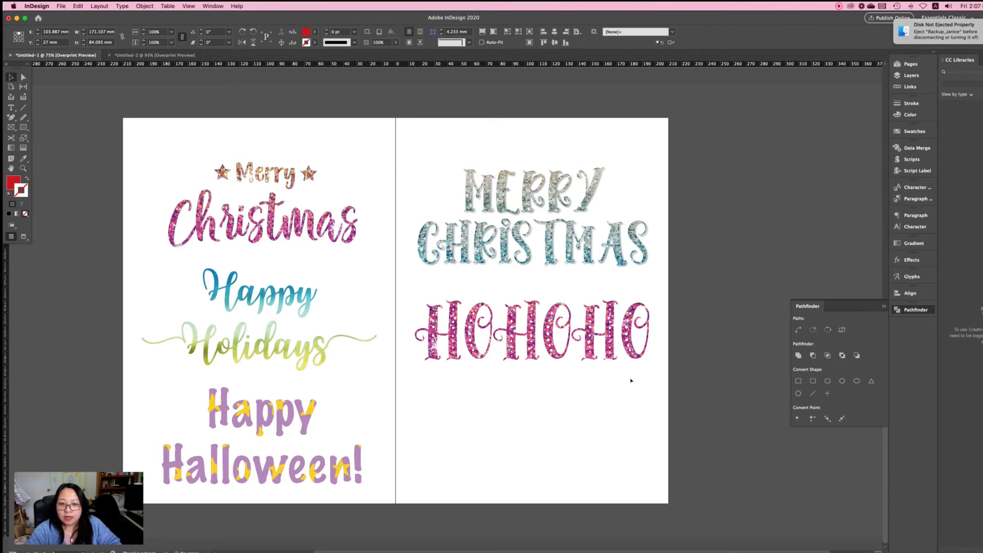
{"action": "scroll", "coordinate": [641, 349], "scroll_direction": "left", "scroll_amount": 2}
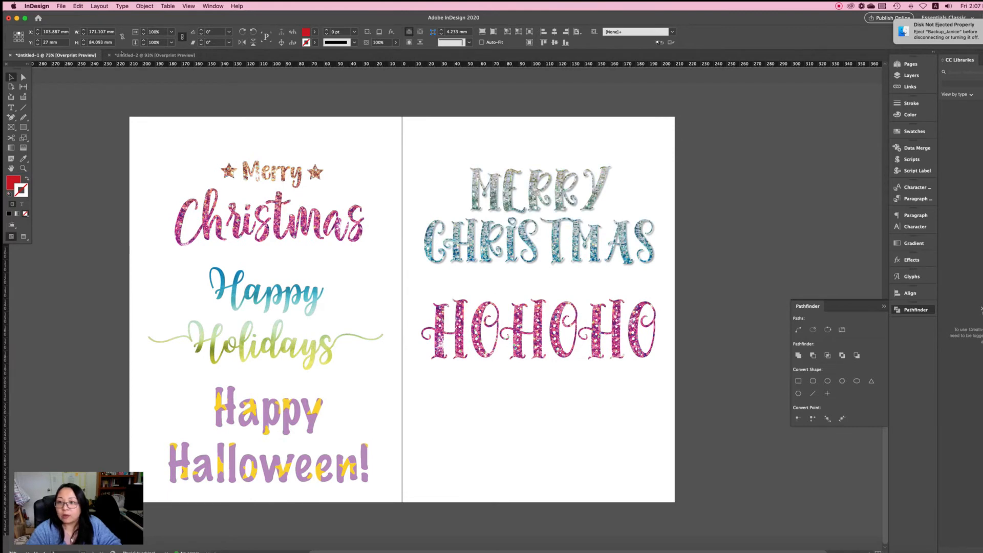
{"action": "left_click", "coordinate": [154, 55]}
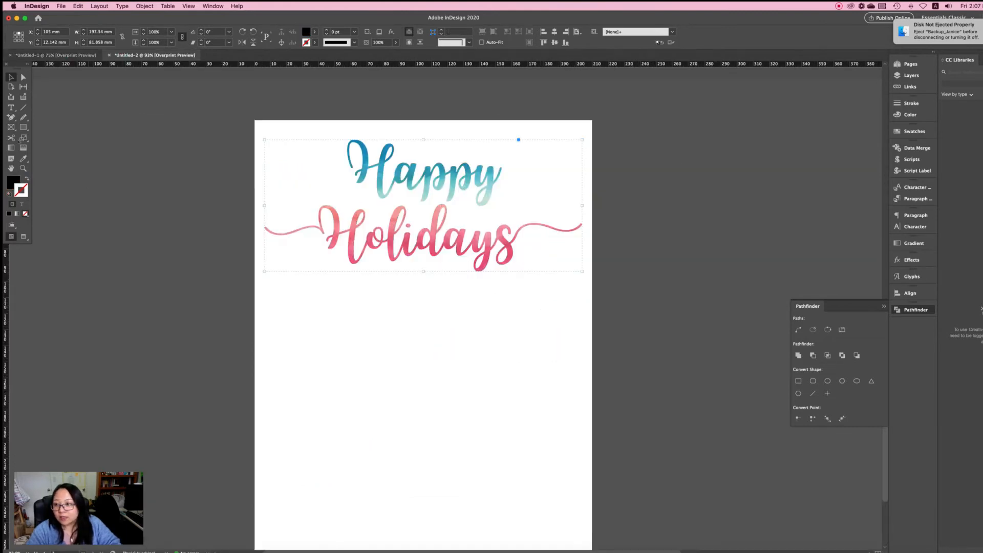
Draw a new text frame with the Type tool in the empty area below the grouped Happy Holidays lettering.
{"action": "scroll", "coordinate": [291, 281], "scroll_direction": "down", "scroll_amount": 5}
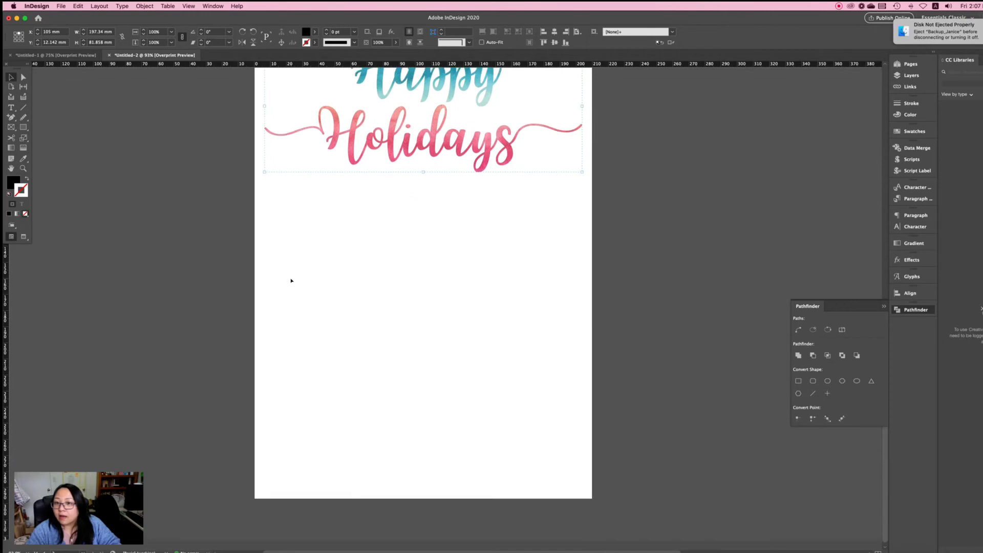
{"action": "scroll", "coordinate": [290, 281], "scroll_direction": "up", "scroll_amount": 4}
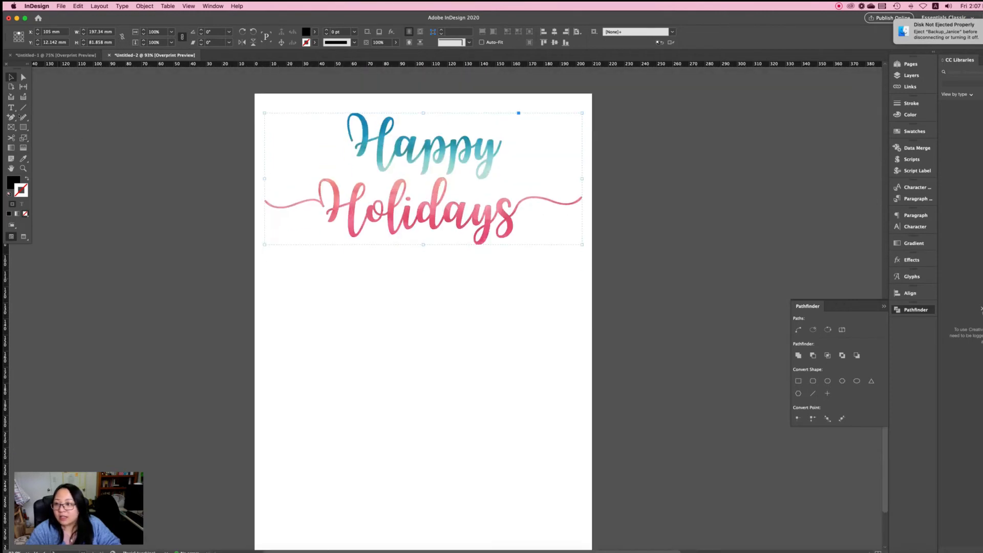
{"action": "left_click", "coordinate": [11, 108]}
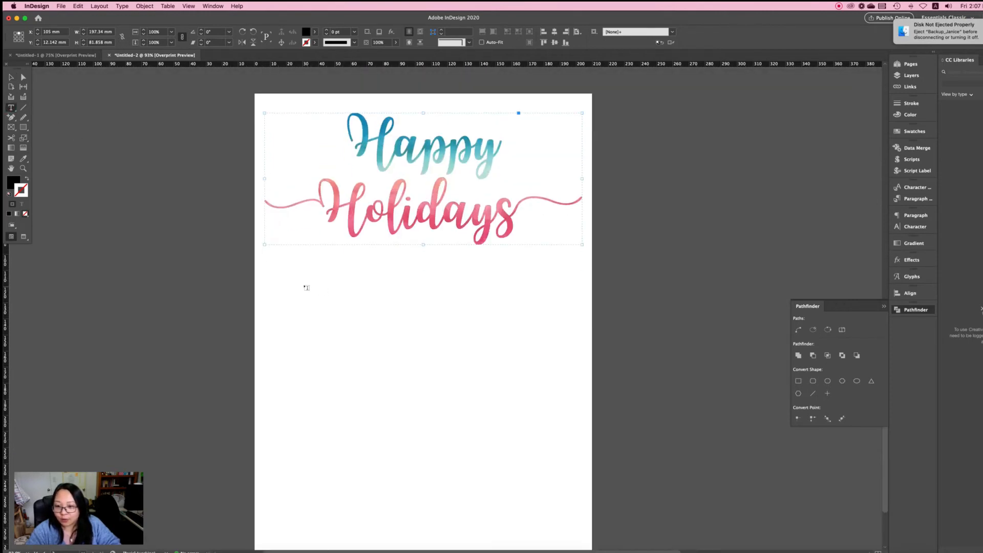
{"action": "left_click_drag", "start_coordinate": [306, 282], "coordinate": [576, 459]}
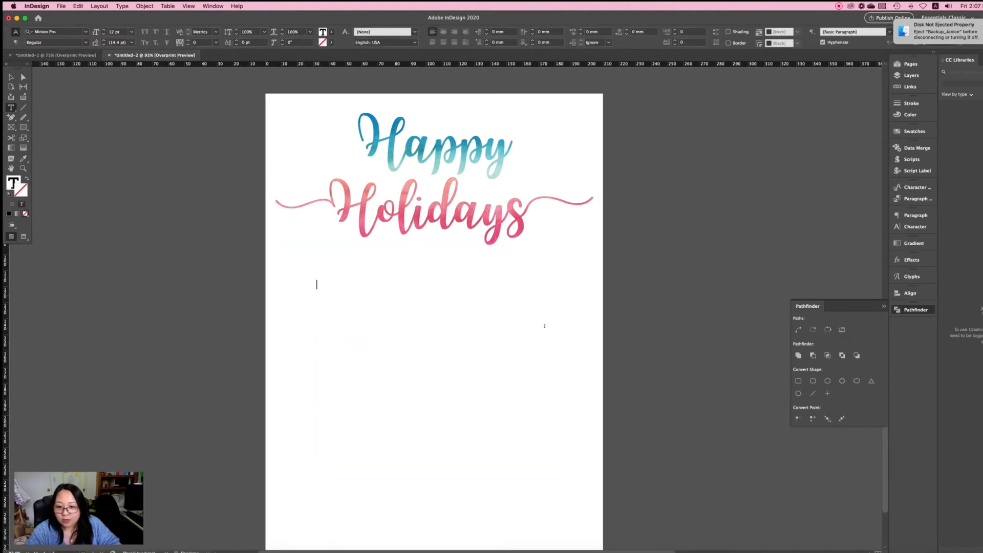
Enter "Happy" and "Halloween!" on two separate lines in the new text frame.
{"action": "type", "text": "Happy"}
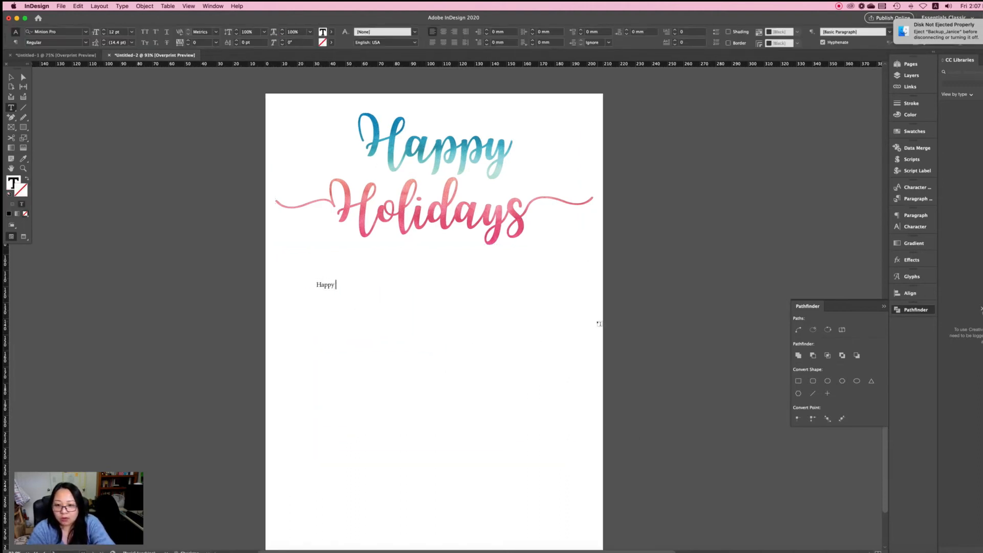
{"action": "key", "text": "Return"}
{"action": "type", "text": "Hall"}
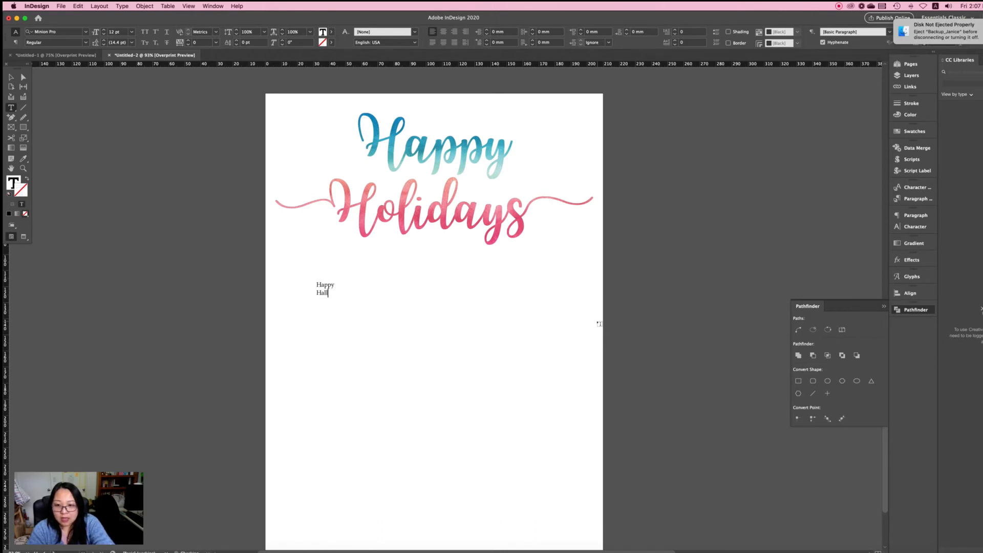
{"action": "type", "text": "oween"}
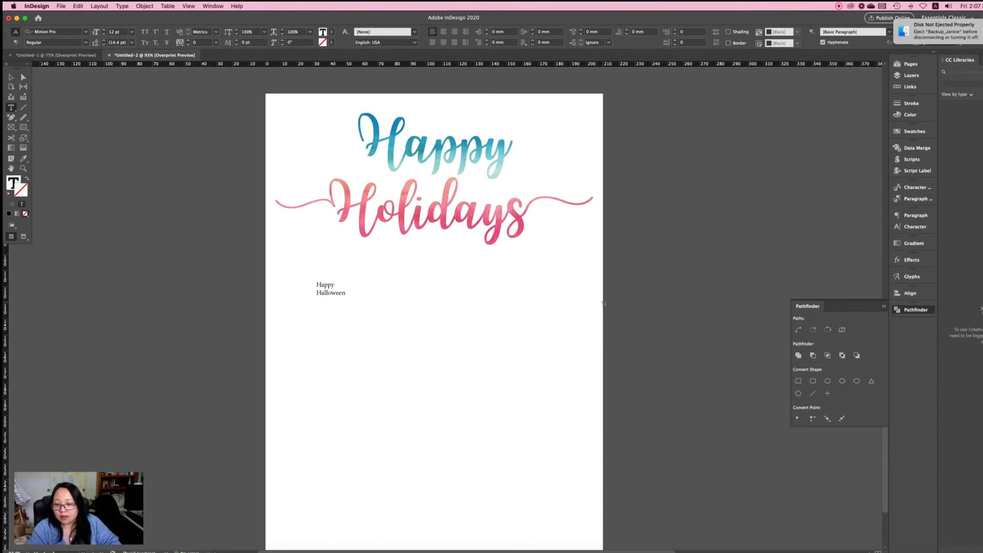
{"action": "type", "text": "!"}
Set the font of the whole Happy Halloween! text to Lost in Wild.
{"action": "key", "text": "super+a"}
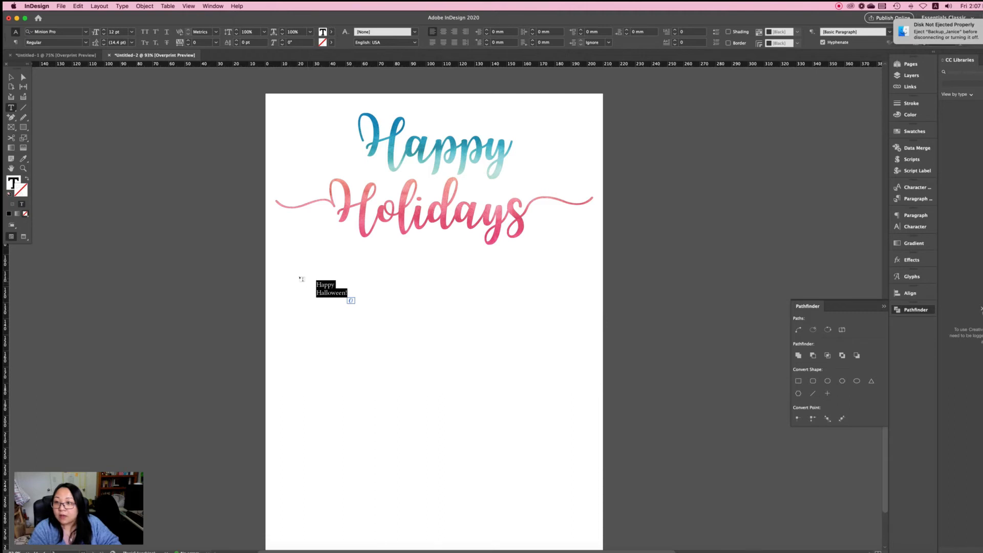
{"action": "left_click", "coordinate": [85, 32]}
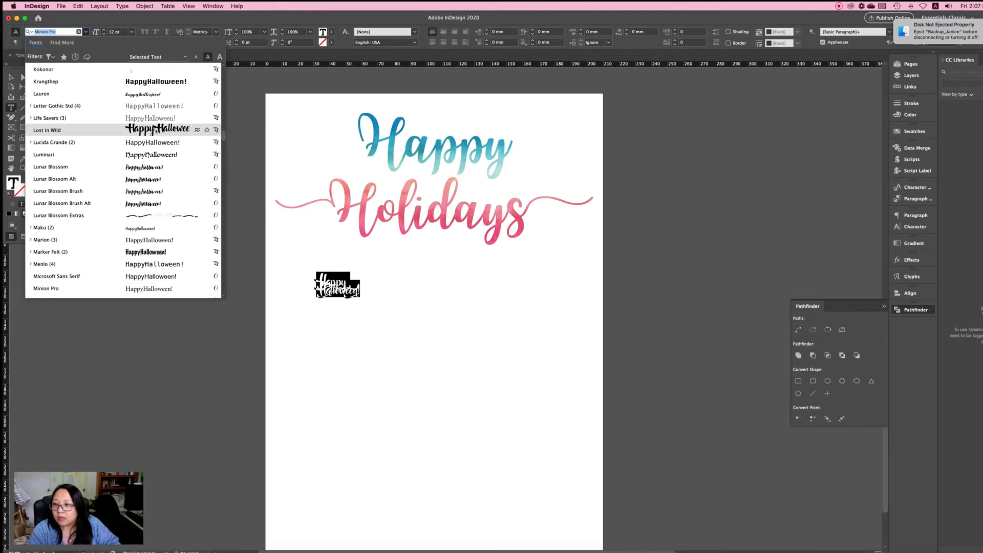
{"action": "left_click", "coordinate": [159, 130]}
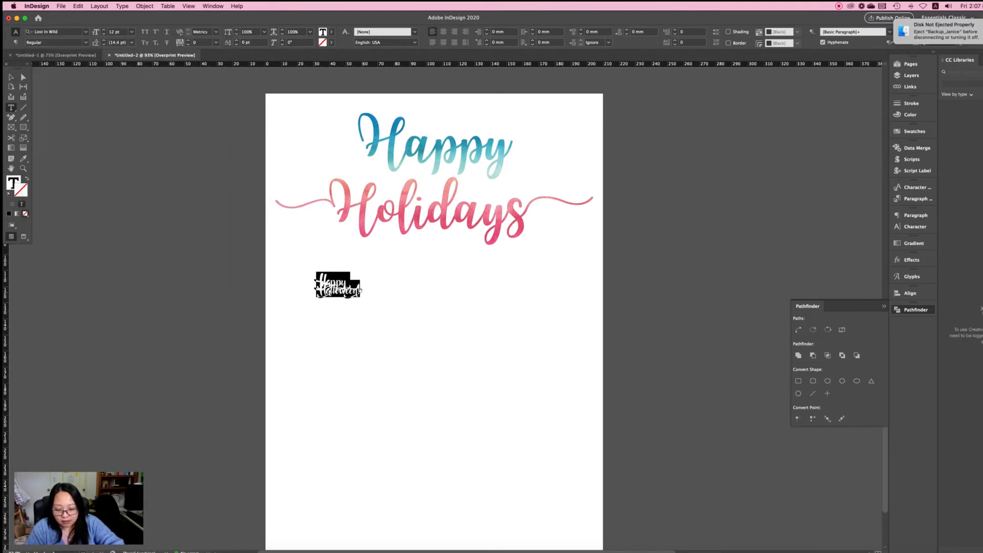
Increase the leading of the two Happy Halloween! lines to 32.4 pt so they no longer overlap.
{"action": "key", "text": "alt+Down"}
{"action": "key", "text": "alt+Down"}
{"action": "key", "text": "alt+Down"}
{"action": "key", "text": "alt+Down"}
{"action": "key", "text": "alt+Down"}
{"action": "key", "text": "alt+Down"}
{"action": "key", "text": "alt+Down"}
{"action": "key", "text": "alt+Down"}
{"action": "key", "text": "alt+Down"}
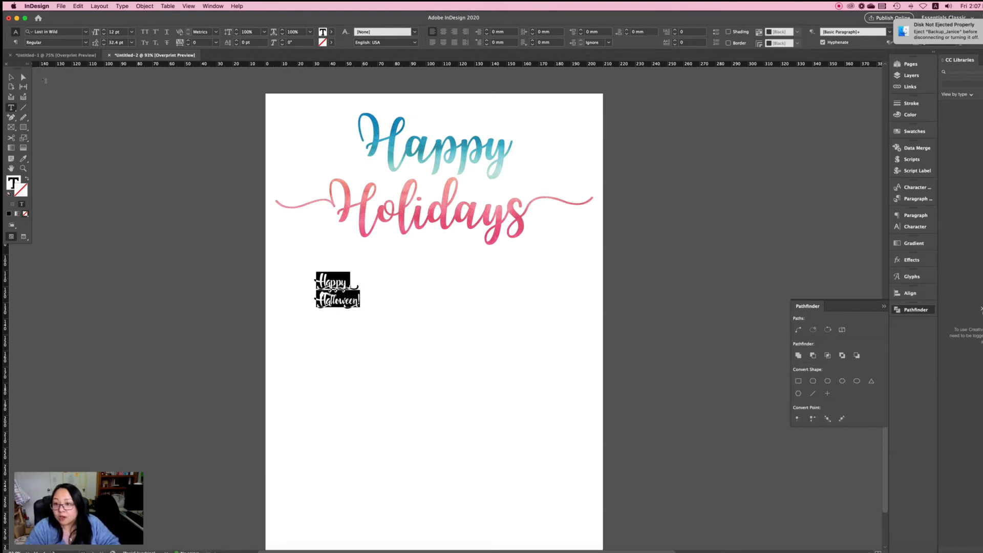
Fit the frame to the Happy Halloween! text and scale both together to about 146 mm wide.
{"action": "left_click", "coordinate": [131, 32]}
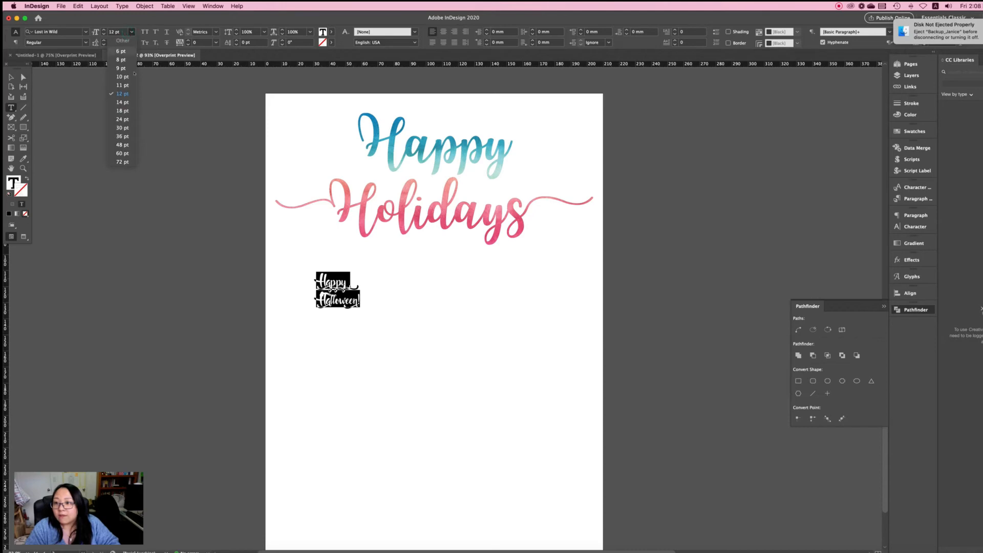
{"action": "key", "text": "Escape"}
{"action": "key", "text": "Escape"}
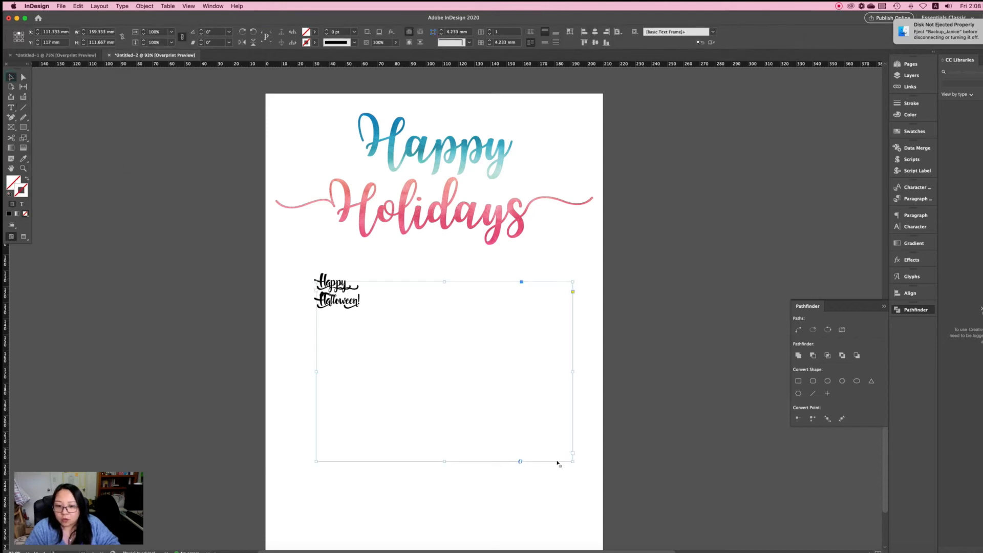
{"action": "double_click", "coordinate": [571, 460]}
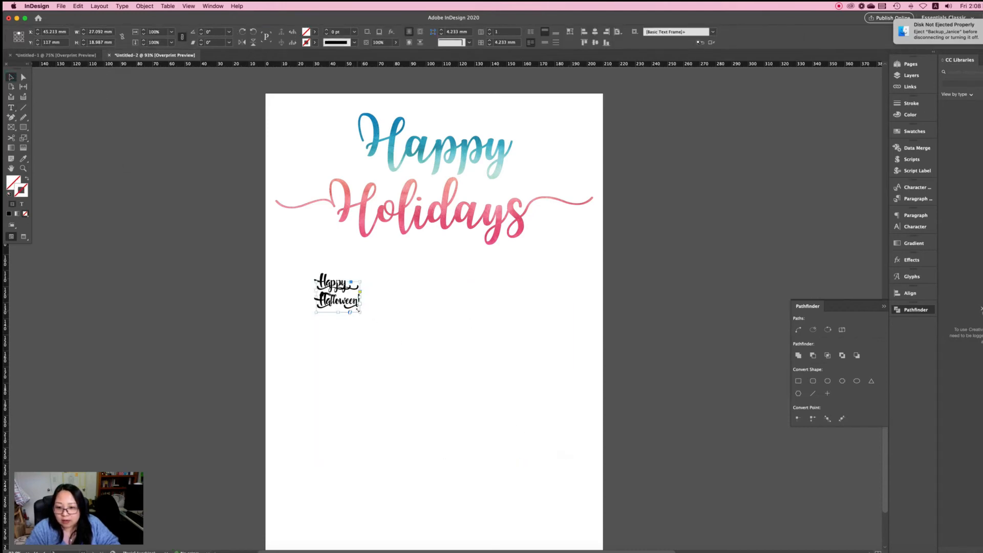
{"action": "left_click_drag", "start_coordinate": [358, 310], "coordinate": [505, 394]}
{"action": "left_click_drag", "start_coordinate": [539, 417], "coordinate": [551, 444]}
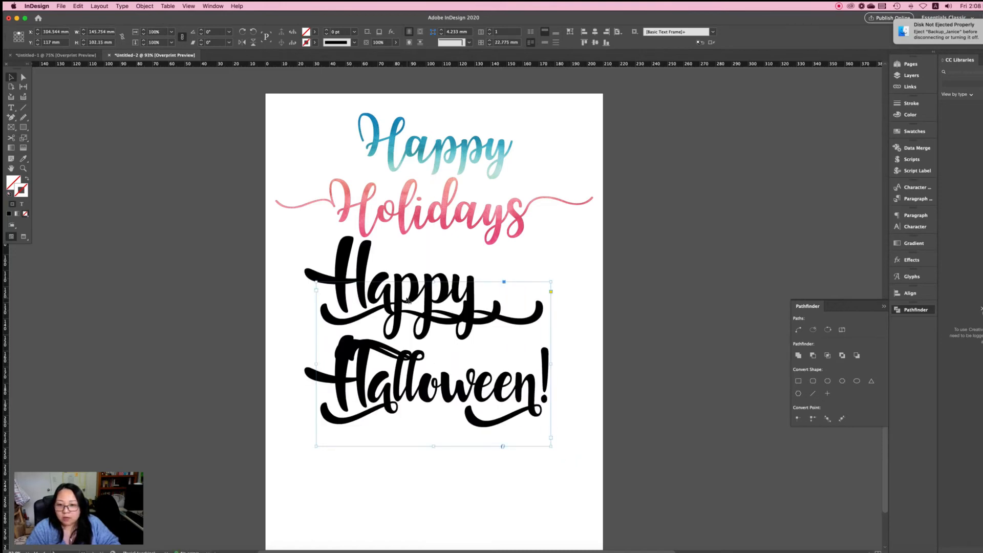
{"action": "left_click", "coordinate": [582, 312]}
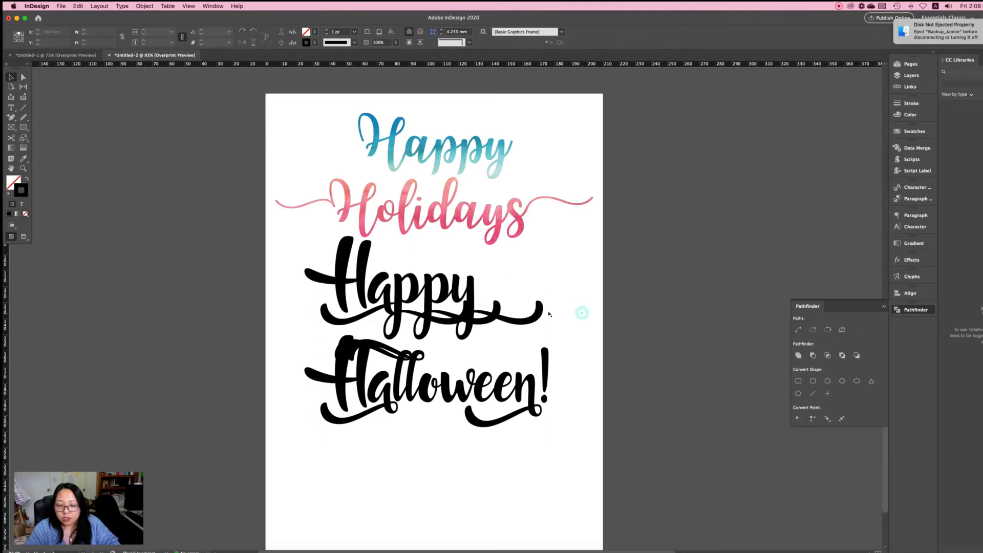
Replace the swash forms of both p's and the a in the black "Happy" with plain alternate glyphs.
{"action": "double_click", "coordinate": [411, 297]}
{"action": "left_click_drag", "start_coordinate": [416, 292], "coordinate": [396, 290]}
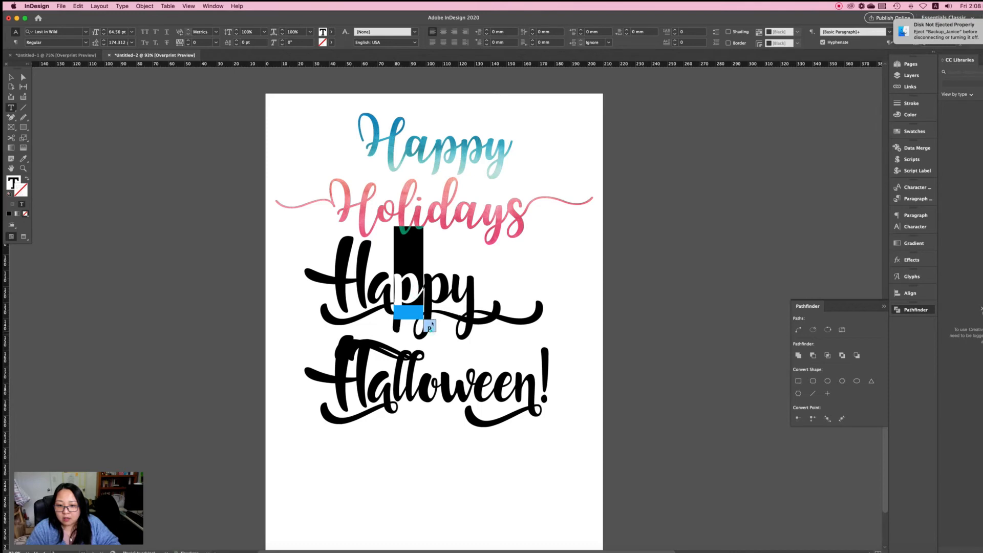
{"action": "left_click_drag", "start_coordinate": [444, 288], "coordinate": [429, 288]}
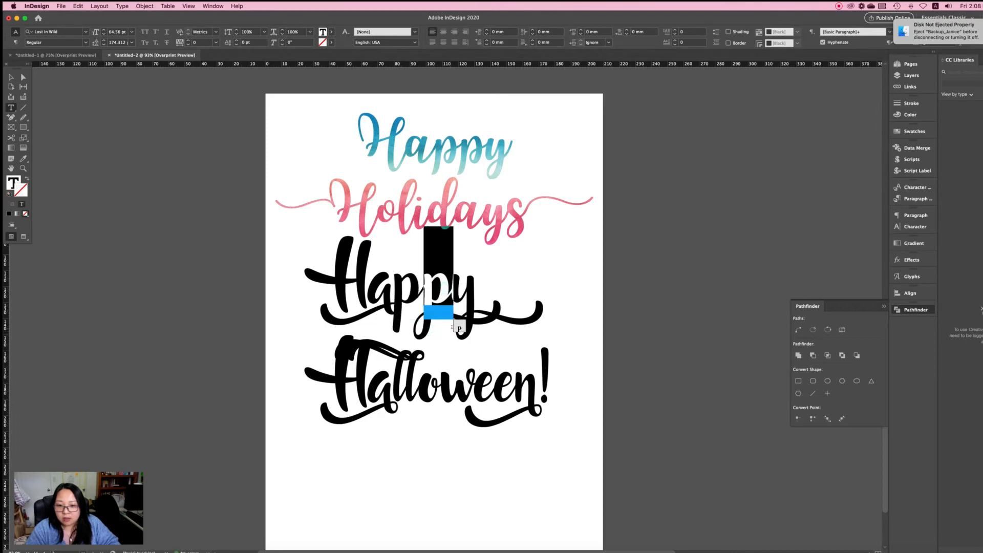
{"action": "left_click", "coordinate": [458, 328]}
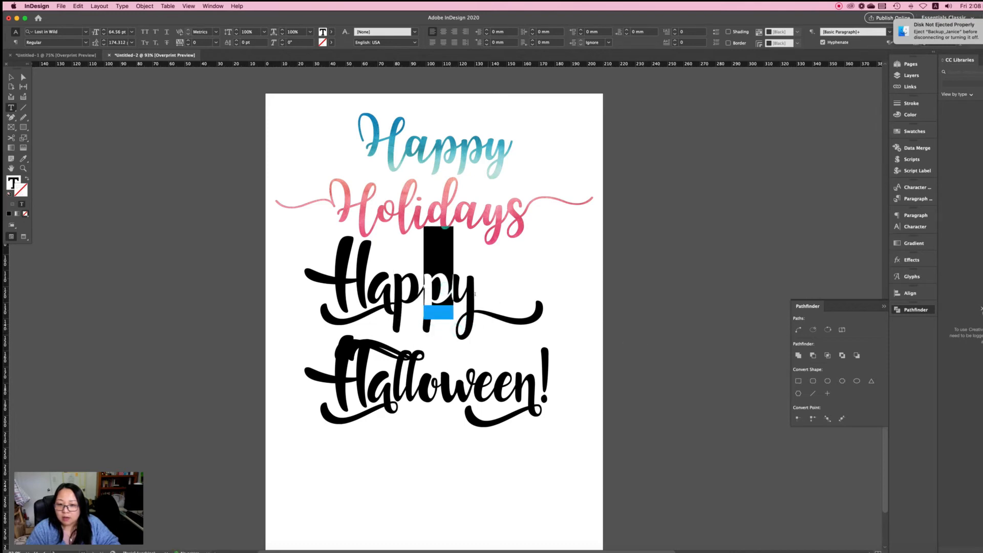
{"action": "left_click", "coordinate": [453, 293]}
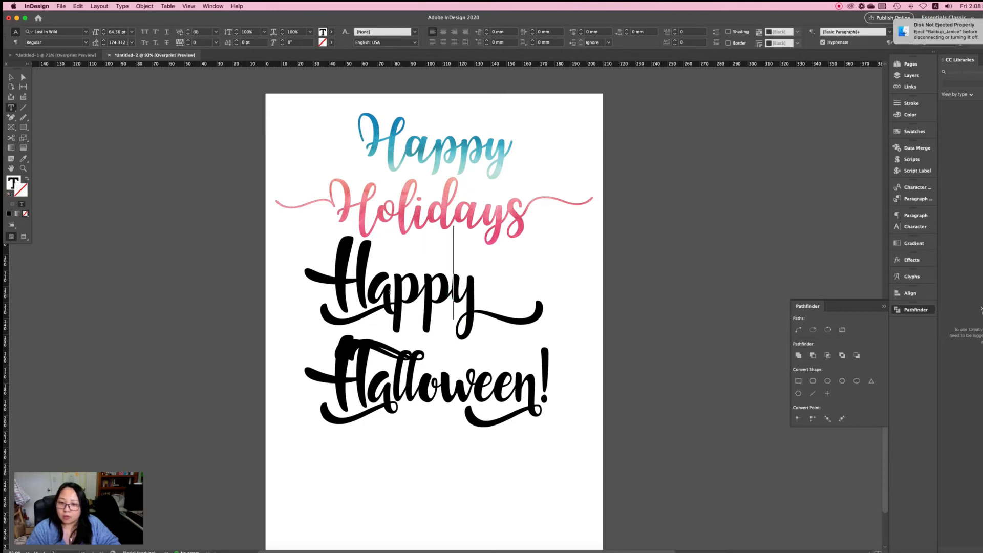
{"action": "left_click_drag", "start_coordinate": [370, 293], "coordinate": [390, 294]}
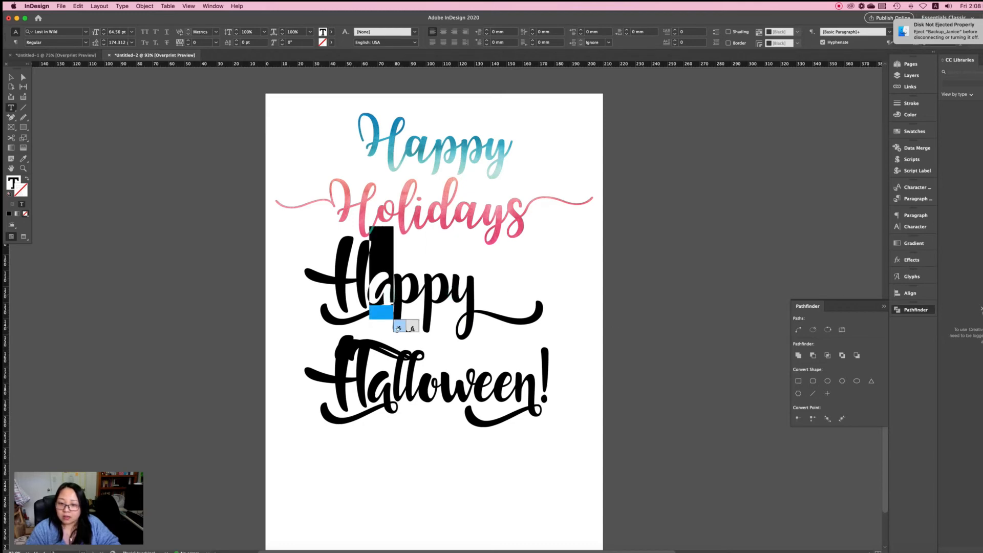
{"action": "left_click", "coordinate": [400, 326]}
{"action": "left_click", "coordinate": [556, 330]}
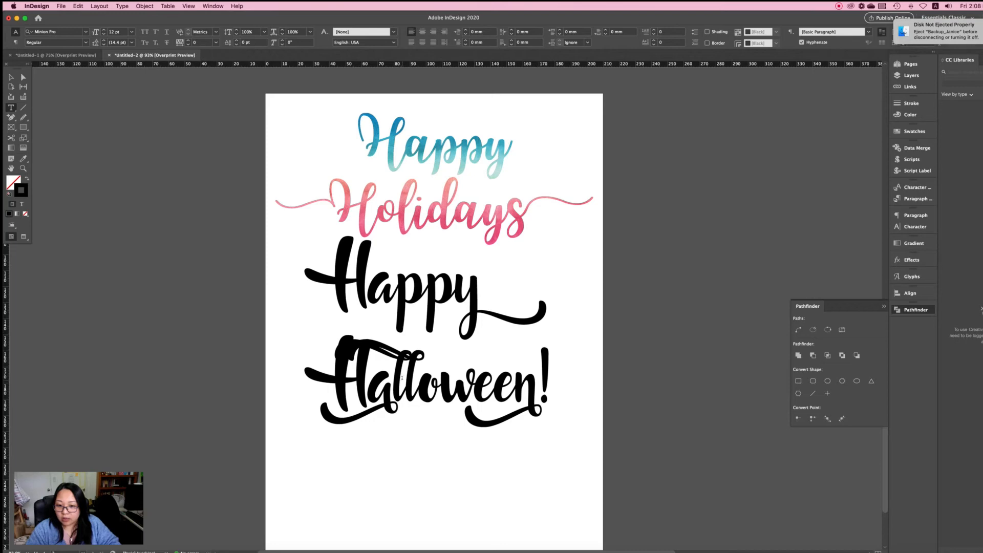
Swap the a and first l in "Halloween!" for plainer alternates and widen the text frame to about 189 mm.
{"action": "left_click_drag", "start_coordinate": [395, 379], "coordinate": [370, 379]}
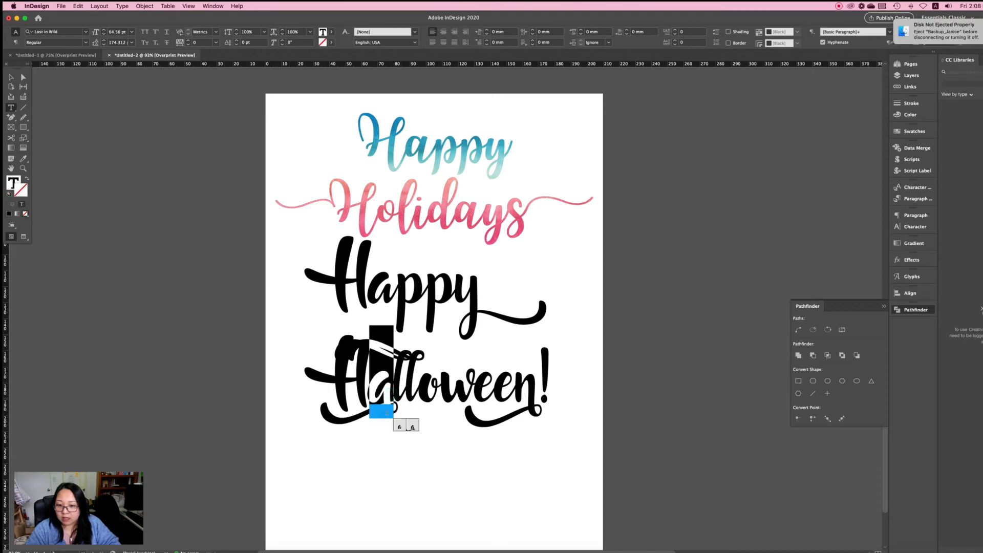
{"action": "left_click", "coordinate": [400, 425]}
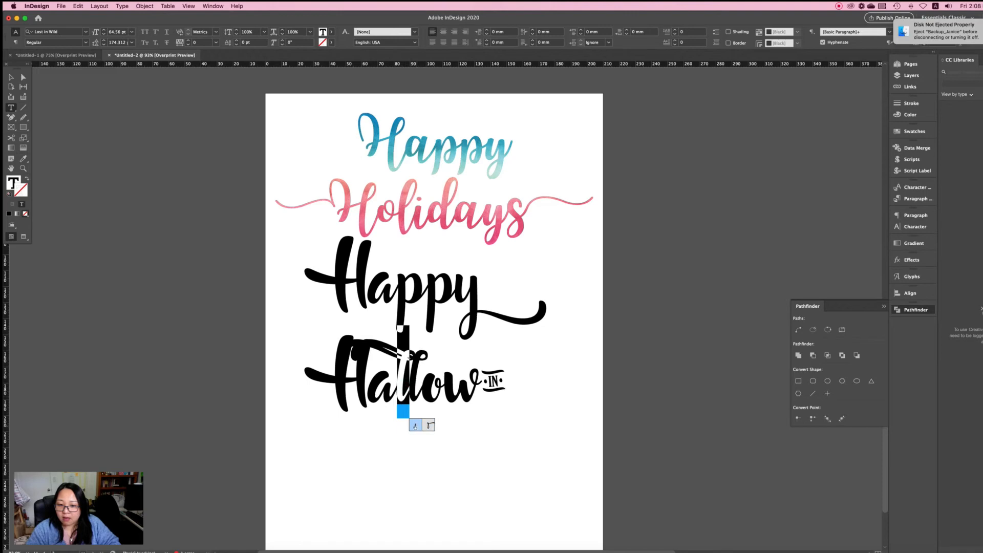
{"action": "left_click", "coordinate": [415, 426]}
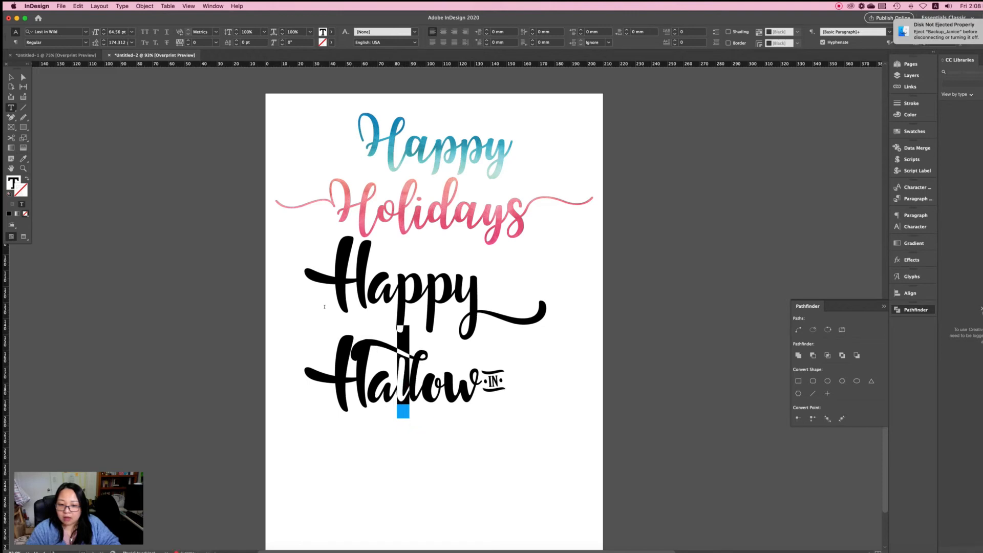
{"action": "key", "text": "Escape"}
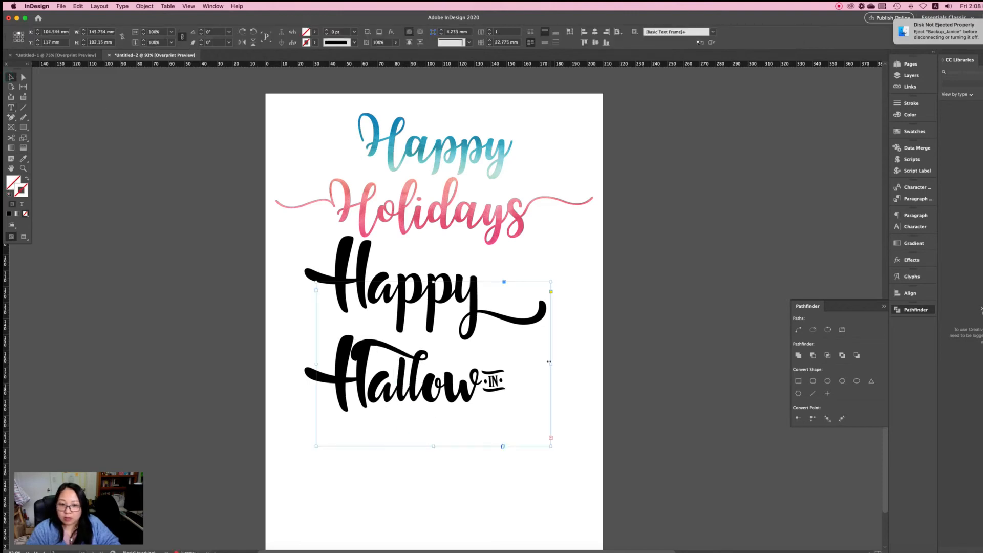
{"action": "left_click_drag", "start_coordinate": [548, 362], "coordinate": [621, 364]}
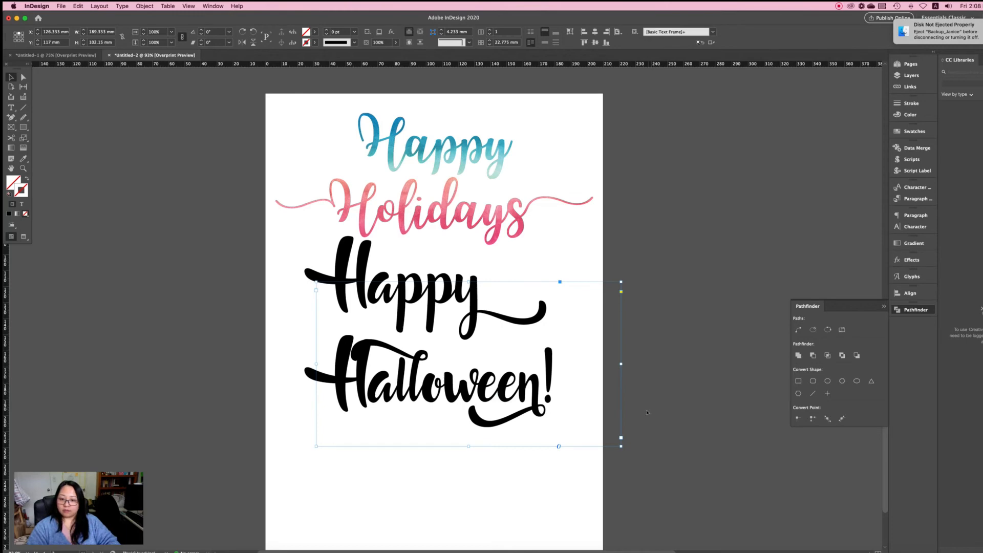
Center-align both Happy Halloween! lines and move the frame to the page's horizontal center, slightly lower below "Holidays".
{"action": "double_click", "coordinate": [554, 380]}
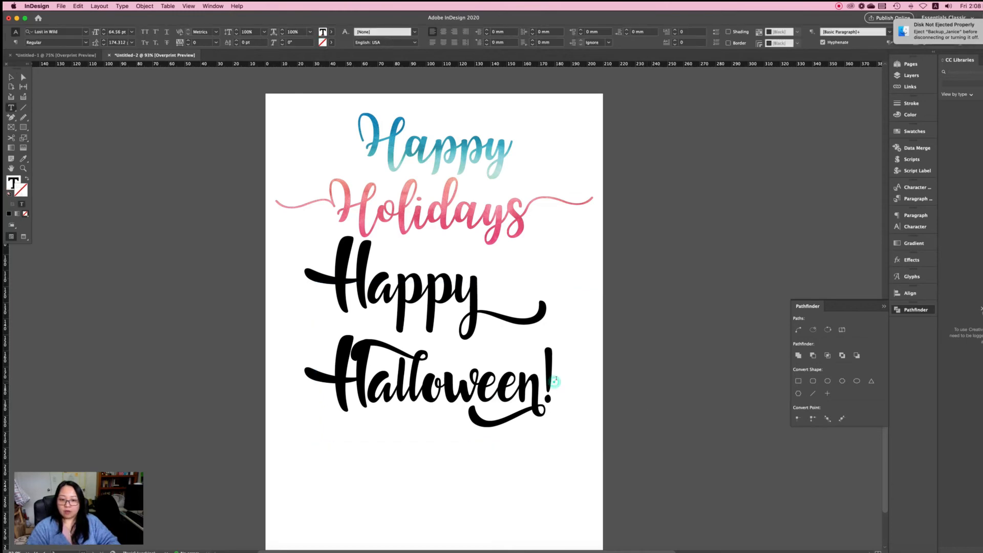
{"action": "left_click_drag", "start_coordinate": [555, 380], "coordinate": [288, 290]}
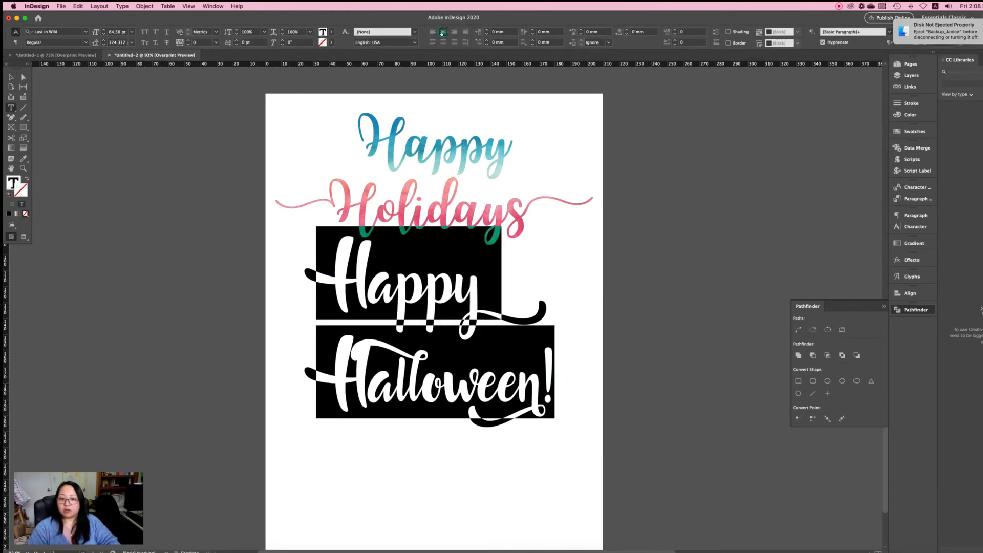
{"action": "left_click", "coordinate": [443, 32]}
{"action": "left_click", "coordinate": [10, 77]}
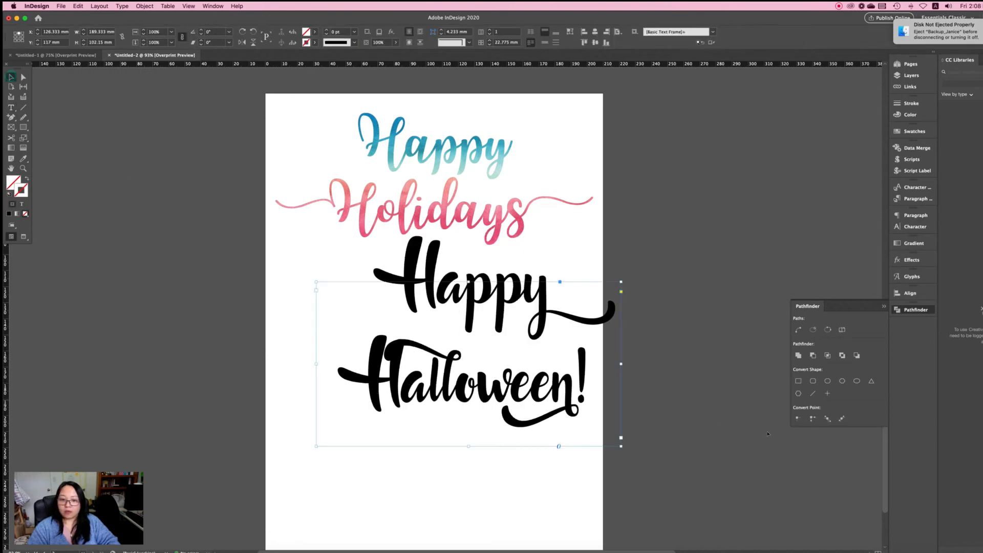
{"action": "left_click", "coordinate": [777, 432]}
{"action": "left_click_drag", "start_coordinate": [498, 316], "coordinate": [464, 324]}
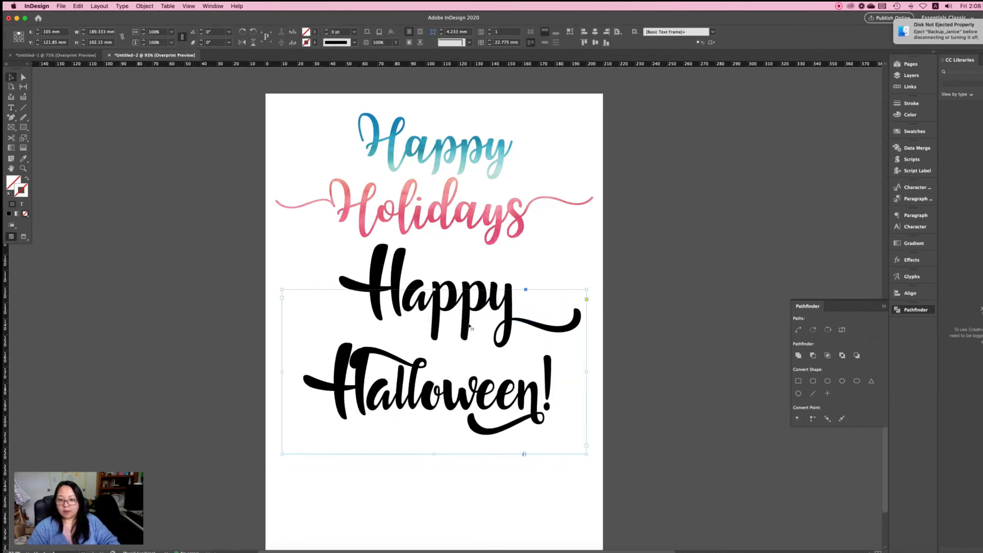
Reduce the leading of the "Halloween!" line to about 144.3 pt to bring it closer to "Happy".
{"action": "double_click", "coordinate": [467, 322]}
{"action": "left_click_drag", "start_coordinate": [357, 287], "coordinate": [379, 372]}
{"action": "left_click_drag", "start_coordinate": [313, 381], "coordinate": [635, 418]}
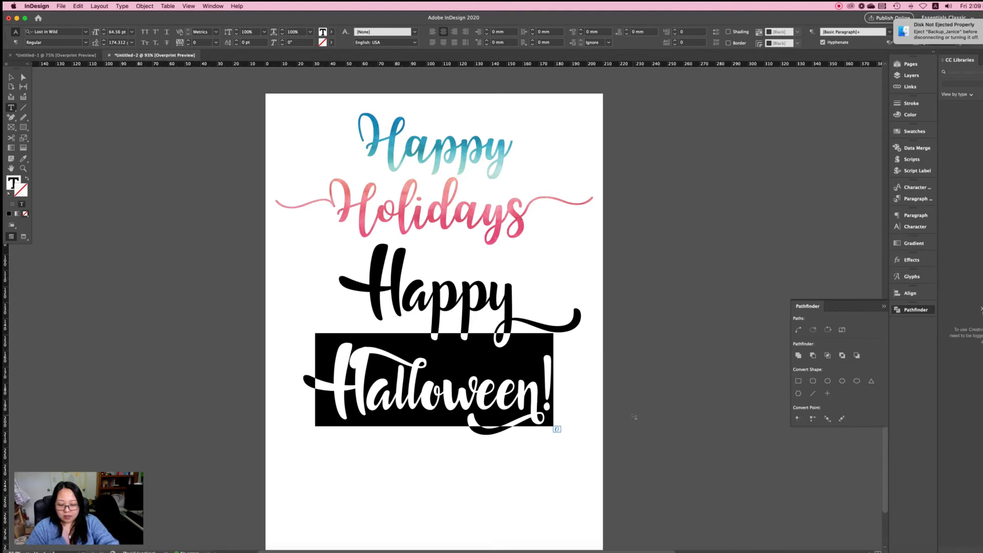
{"action": "key", "text": "alt+Up"}
{"action": "key", "text": "alt+Up"}
{"action": "key", "text": "alt+Up"}
{"action": "key", "text": "alt+Up"}
{"action": "key", "text": "alt+Up"}
{"action": "key", "text": "alt+Up"}
{"action": "key", "text": "alt+Up"}
{"action": "key", "text": "alt+Up"}
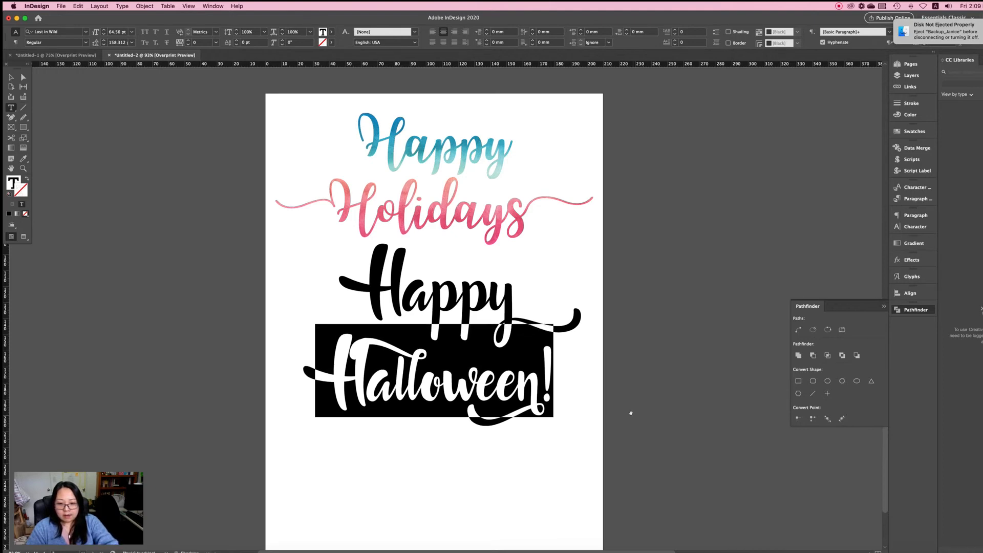
{"action": "key", "text": "alt+Up"}
{"action": "key", "text": "alt+Up"}
{"action": "key", "text": "alt+Up"}
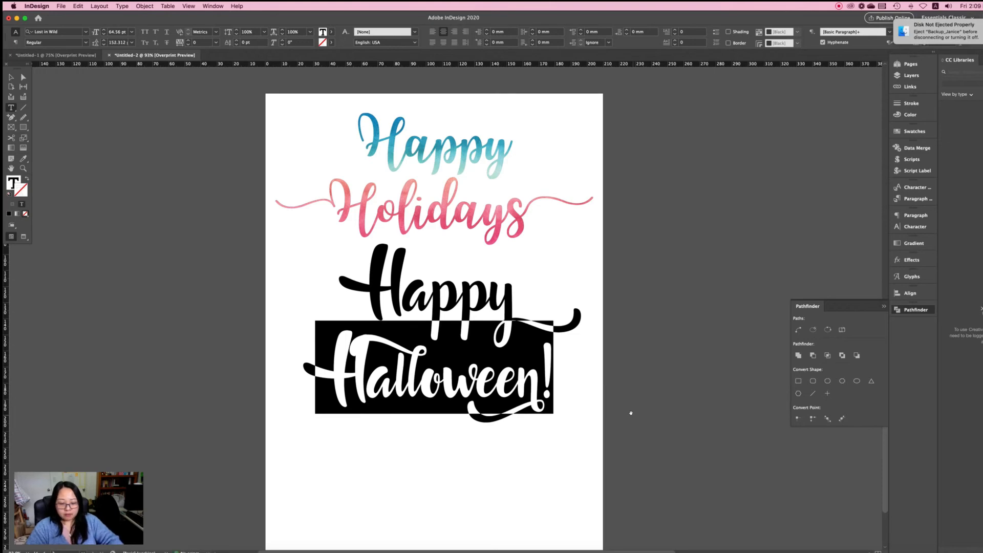
{"action": "key", "text": "alt+Up"}
{"action": "key", "text": "alt+Up"}
{"action": "key", "text": "alt+Up"}
{"action": "key", "text": "alt+Up"}
{"action": "key", "text": "alt+Up"}
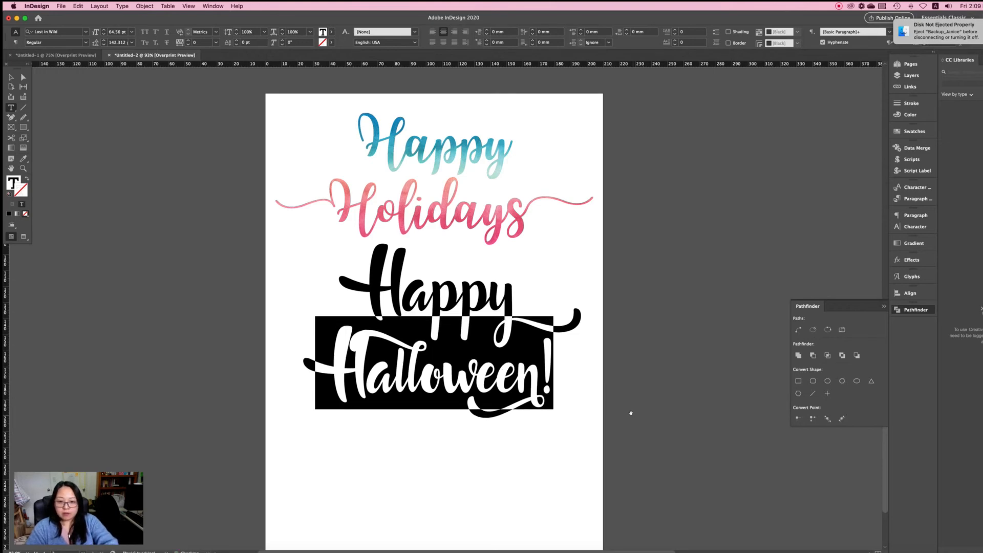
{"action": "key", "text": "alt+Down"}
Examine the Happy Halloween! letter shapes and line spacing up close, leave text editing, and return to 100% magnification.
{"action": "key", "text": "super+1"}
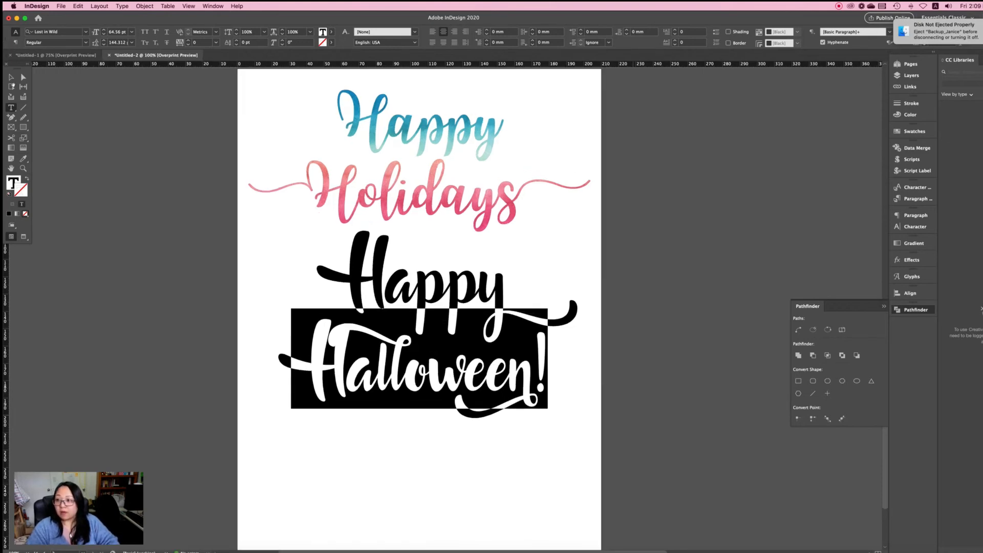
{"action": "key", "text": "super+equal"}
{"action": "key", "text": "super+equal"}
{"action": "scroll", "coordinate": [575, 305], "scroll_direction": "up", "scroll_amount": 4}
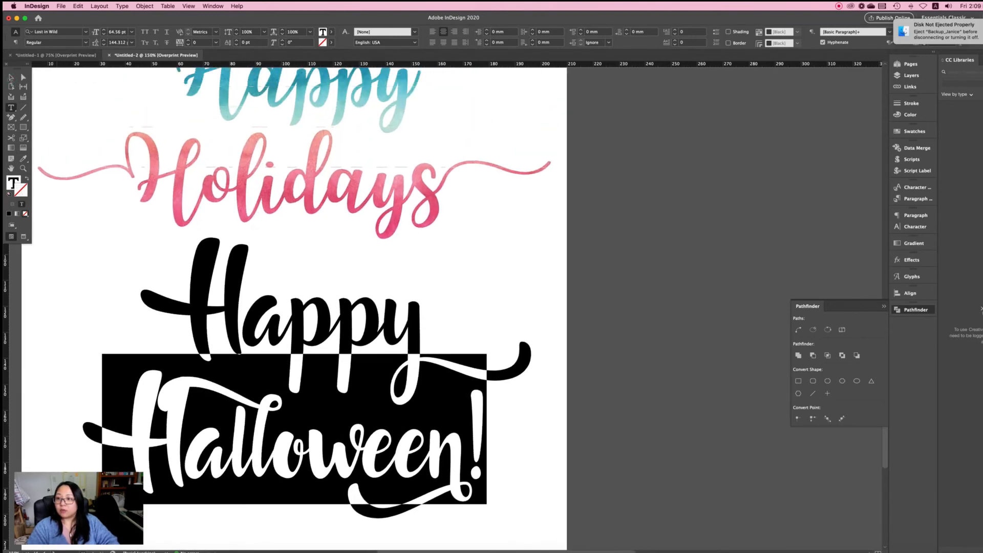
{"action": "scroll", "coordinate": [402, 269], "scroll_direction": "up", "scroll_amount": 3}
{"action": "key", "text": "Escape"}
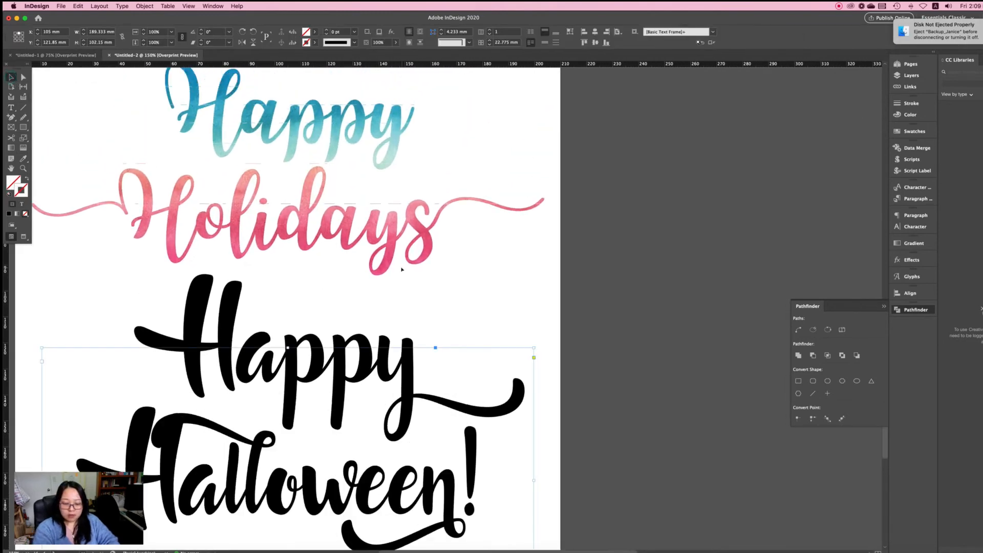
{"action": "key", "text": "super+1"}
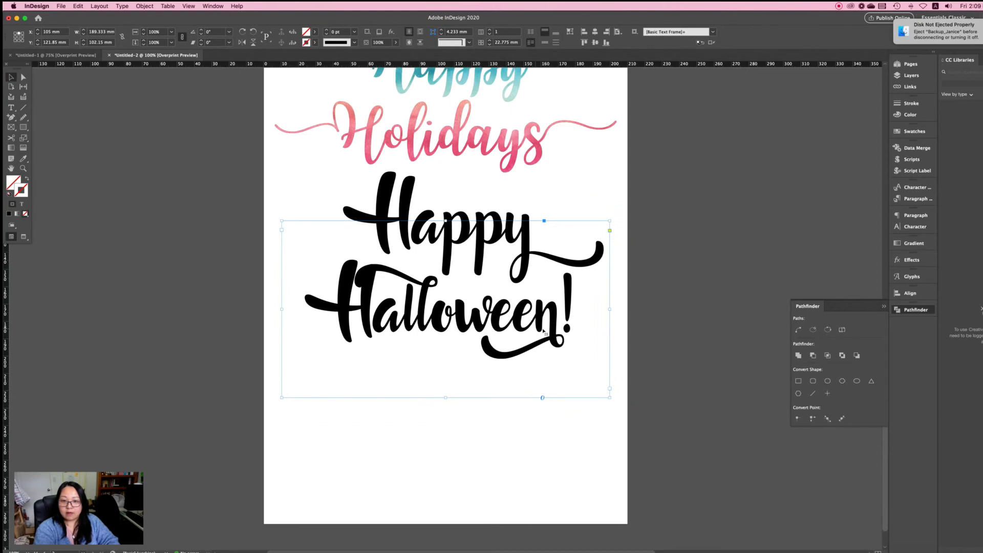
Convert the Happy Halloween! text frame below "Holidays" to outlines.
{"action": "key", "text": "super+minus"}
{"action": "key", "text": "super+1"}
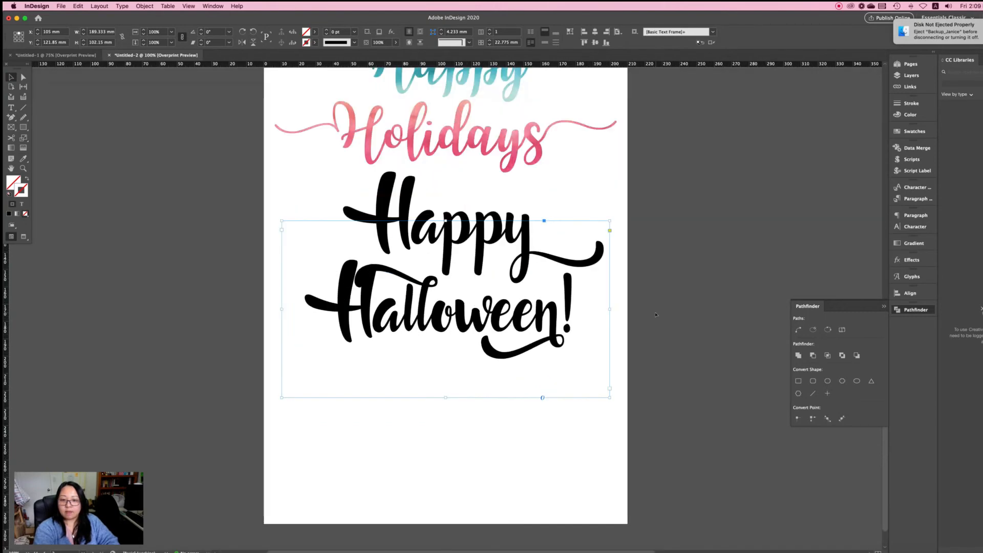
{"action": "left_click", "coordinate": [655, 315]}
{"action": "scroll", "coordinate": [655, 315], "scroll_direction": "up", "scroll_amount": 5}
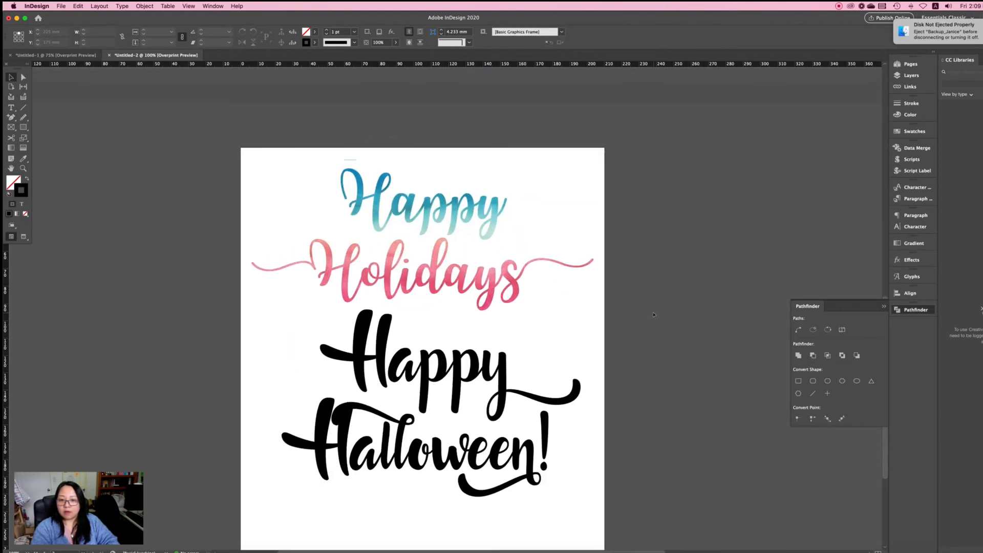
{"action": "scroll", "coordinate": [653, 314], "scroll_direction": "down", "scroll_amount": 3}
{"action": "scroll", "coordinate": [653, 314], "scroll_direction": "right", "scroll_amount": 3}
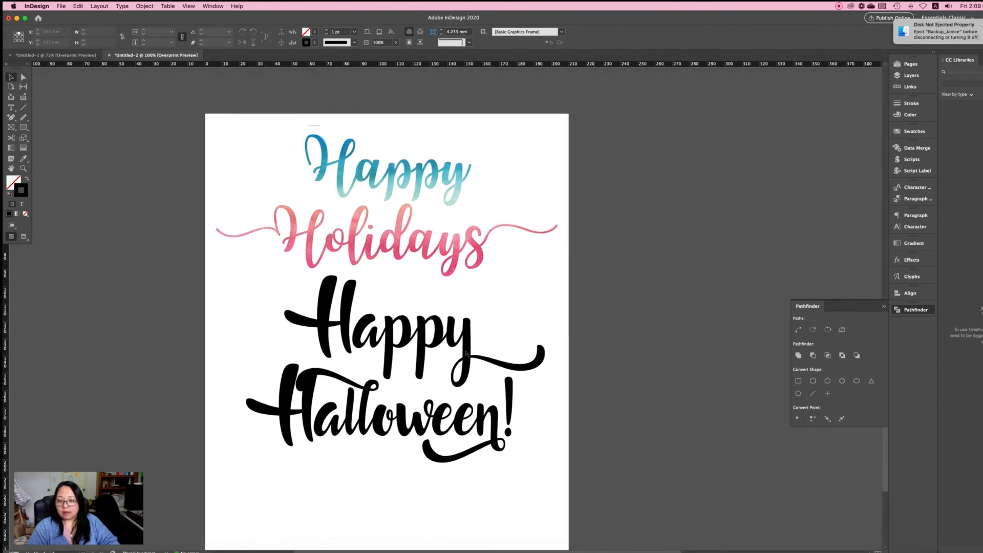
{"action": "left_click", "coordinate": [466, 353]}
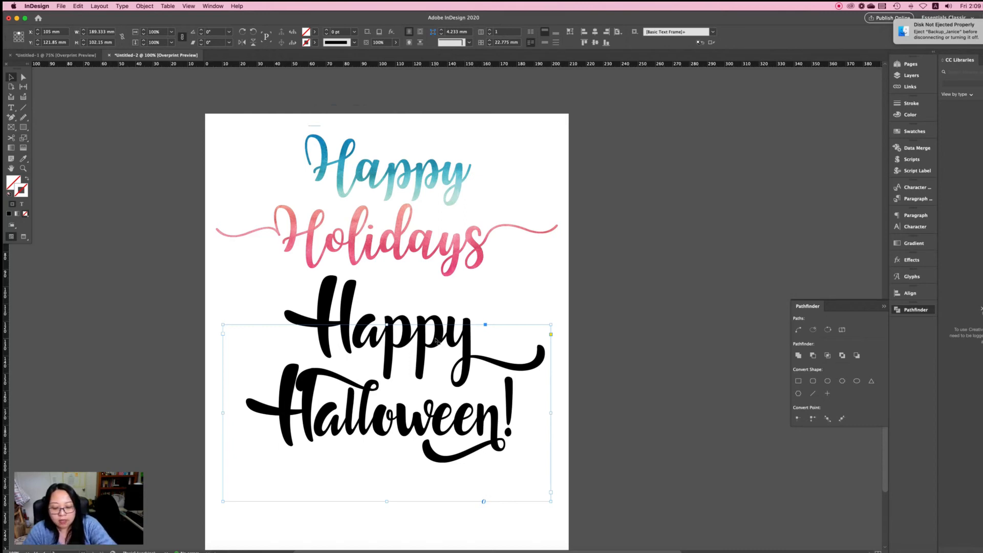
{"action": "key", "text": "super+shift+o"}
{"action": "scroll", "coordinate": [436, 341], "scroll_direction": "up", "scroll_amount": 5}
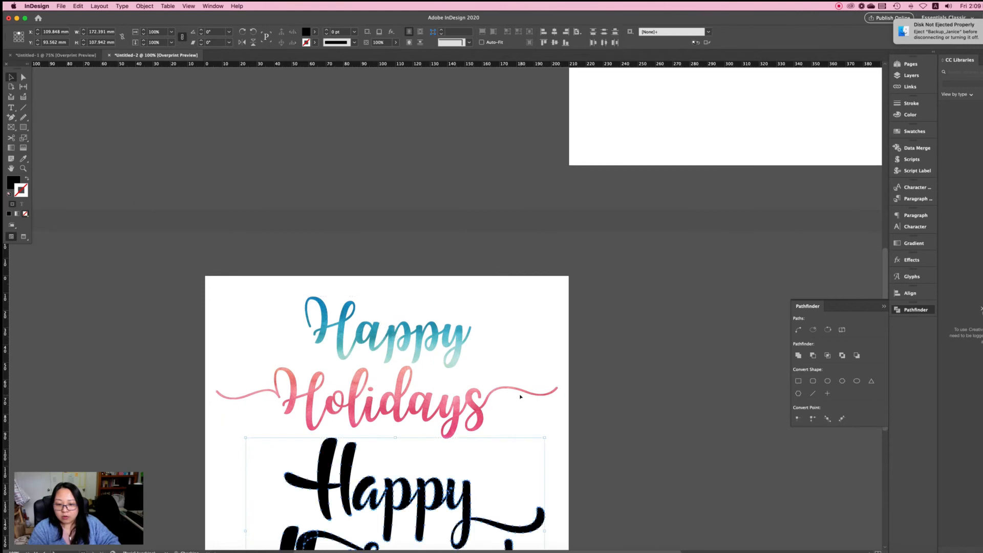
{"action": "scroll", "coordinate": [520, 396], "scroll_direction": "down", "scroll_amount": 7}
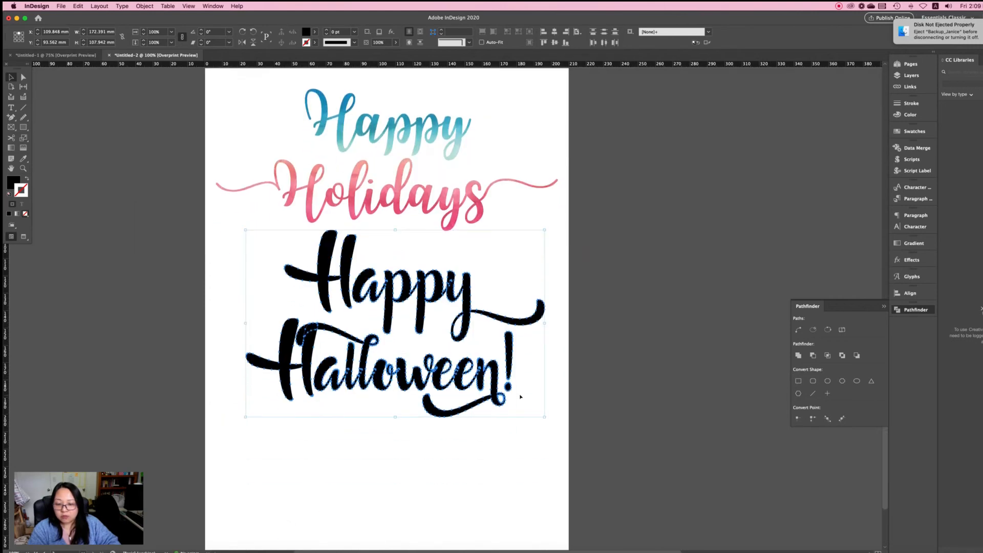
Merge the Happy Halloween! outlines into one shape with Pathfinder Add and position it at about X 107.4 mm, Y 103.5 mm.
{"action": "left_click_drag", "start_coordinate": [466, 303], "coordinate": [466, 325]}
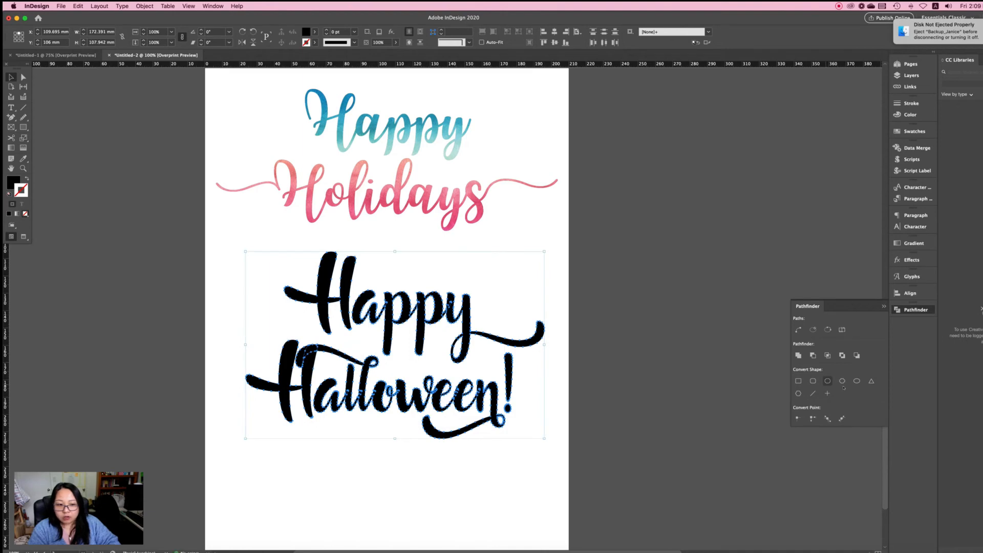
{"action": "left_click", "coordinate": [798, 355]}
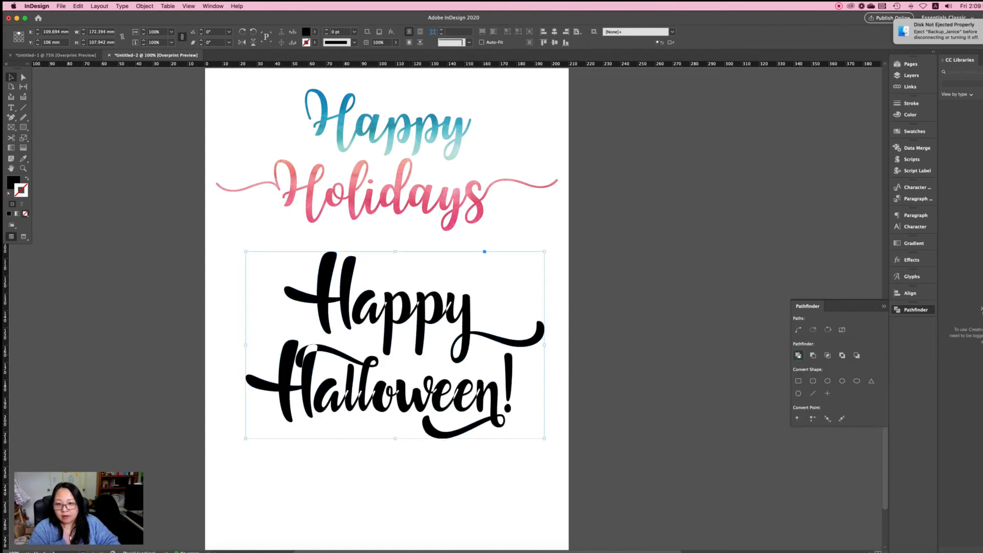
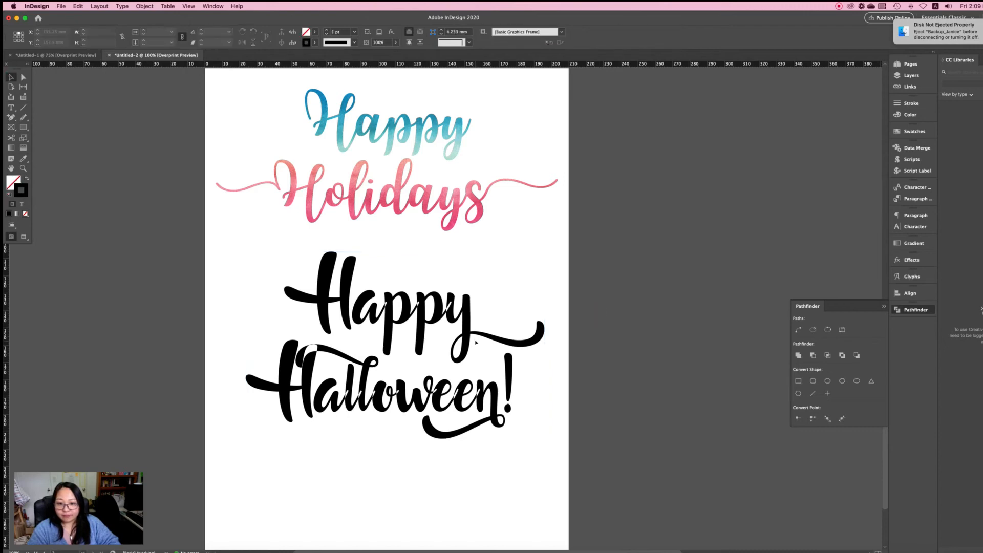
{"action": "left_click_drag", "start_coordinate": [471, 345], "coordinate": [458, 335]}
{"action": "left_click", "coordinate": [699, 342]}
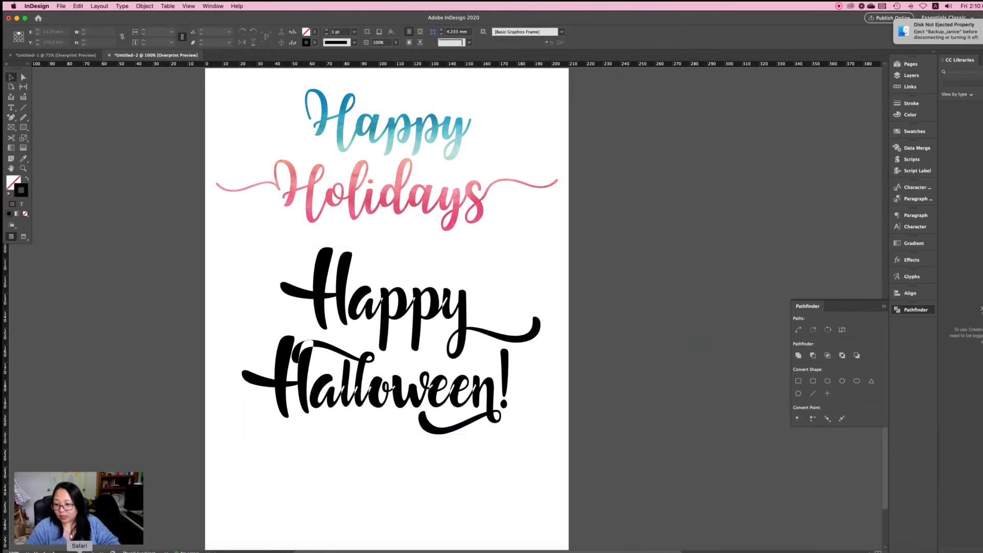
Switch to Finder, open the PNG pattern folder, preview PATTERN_3.png, and move the window clear of the Happy Halloween! lettering.
{"action": "left_click", "coordinate": [33, 552]}
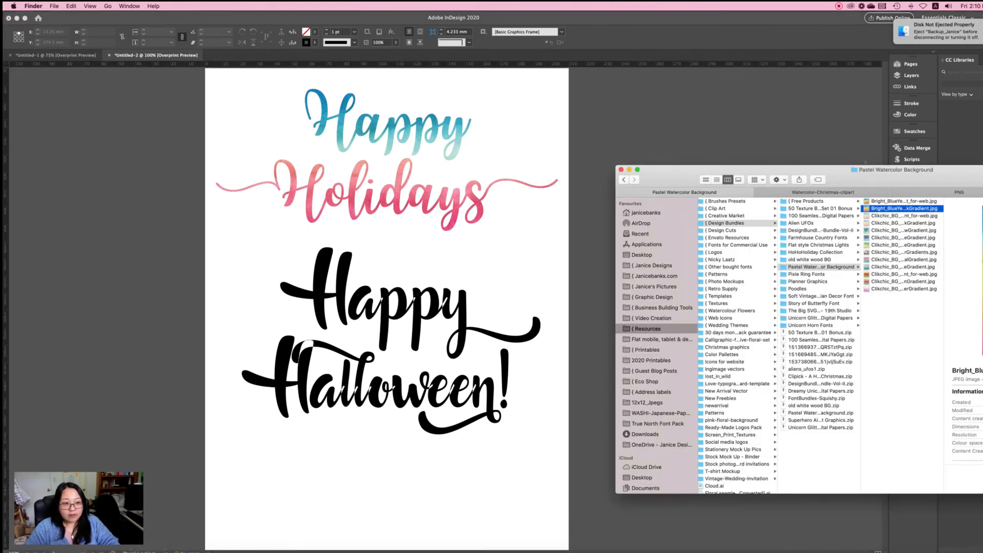
{"action": "left_click_drag", "start_coordinate": [932, 182], "coordinate": [766, 169]}
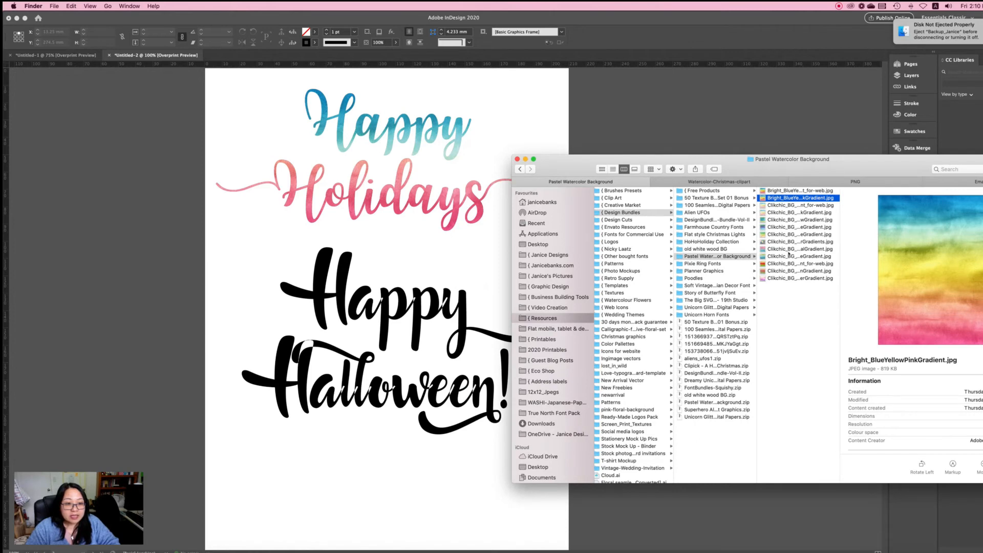
{"action": "left_click", "coordinate": [757, 182]}
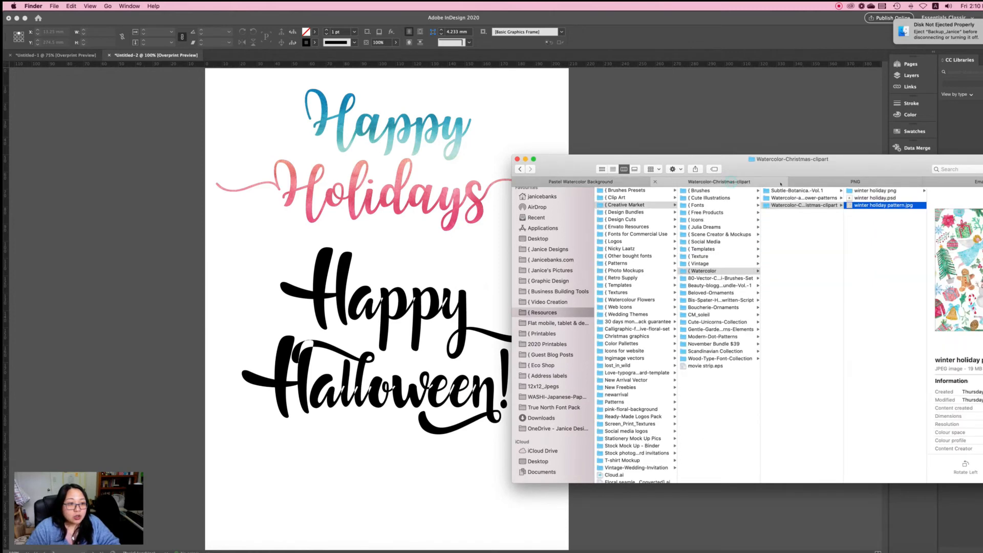
{"action": "left_click", "coordinate": [832, 183]}
{"action": "left_click_drag", "start_coordinate": [838, 165], "coordinate": [590, 211]}
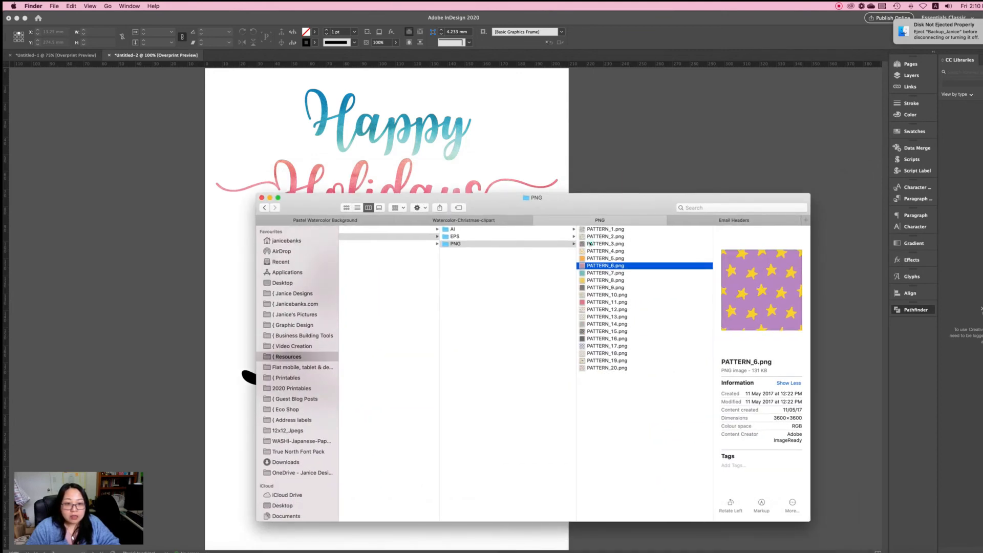
{"action": "left_click", "coordinate": [591, 243]}
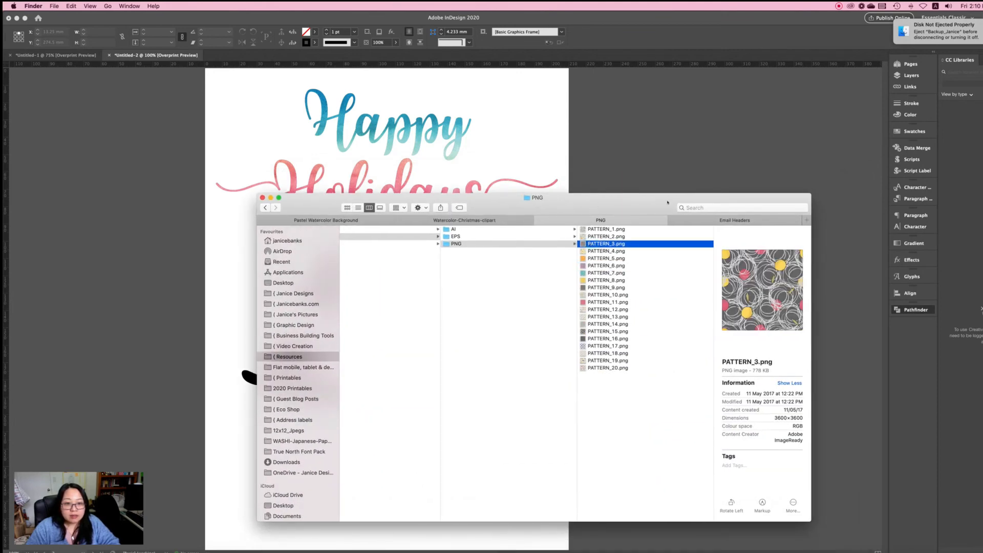
{"action": "left_click_drag", "start_coordinate": [595, 206], "coordinate": [913, 158]}
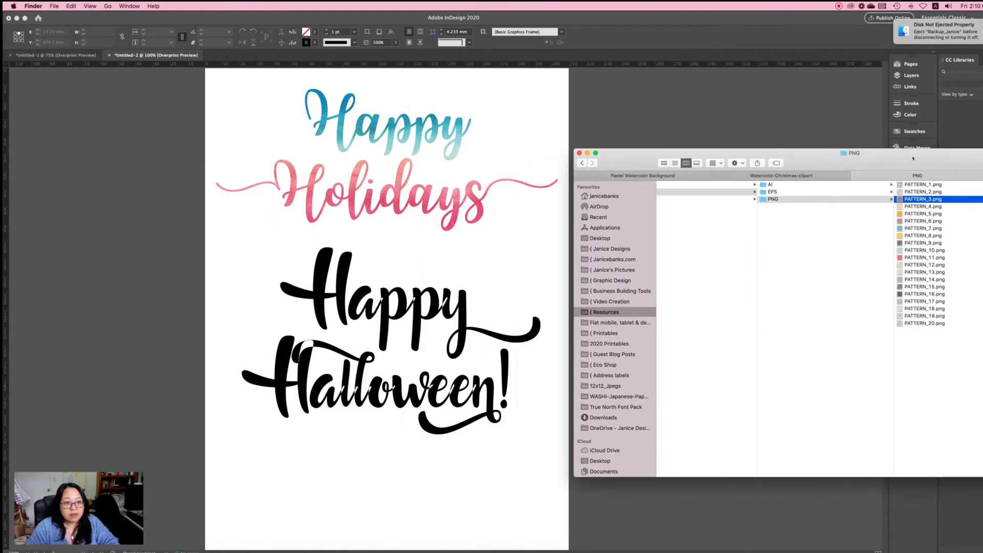
Place PATTERN_6.png at about 191 mm square, cut it, and paste it into the Happy Halloween! shape.
{"action": "left_click", "coordinate": [913, 221]}
{"action": "left_click_drag", "start_coordinate": [912, 221], "coordinate": [557, 490]}
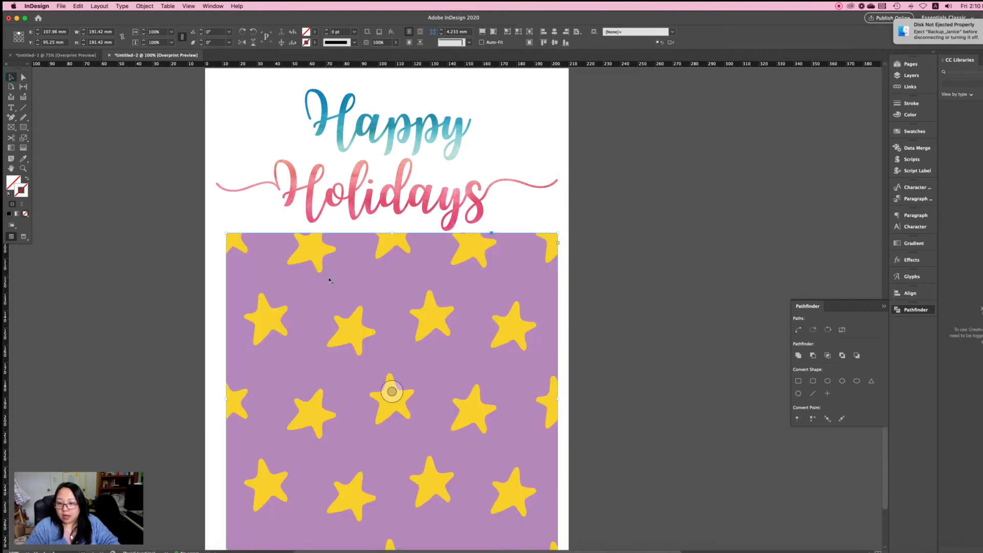
{"action": "key", "text": "Delete"}
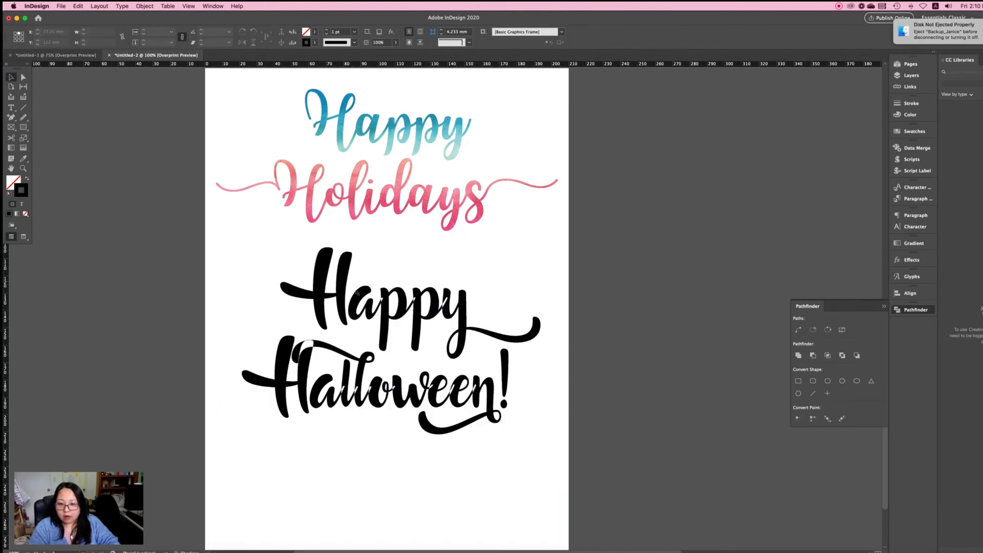
{"action": "left_click", "coordinate": [342, 294]}
{"action": "right_click", "coordinate": [342, 294]}
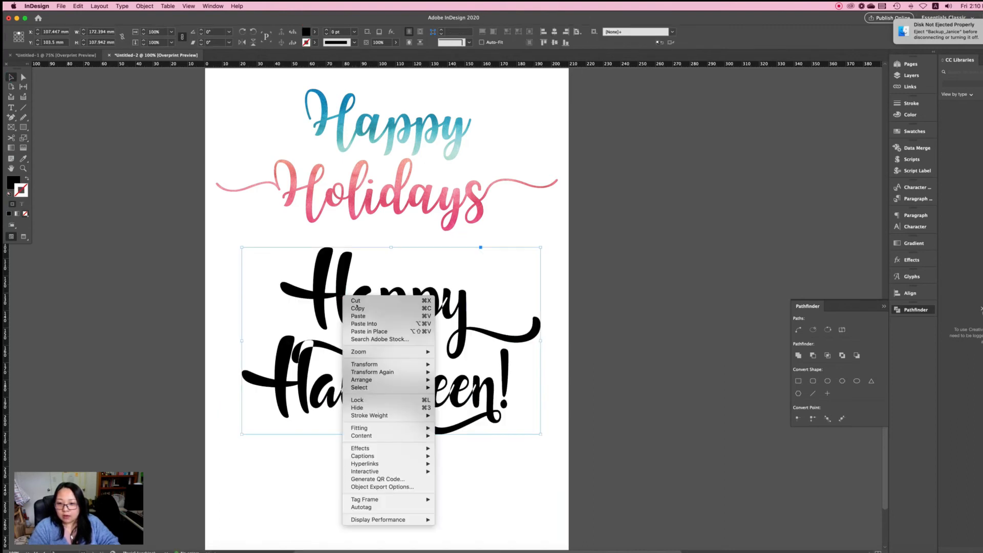
{"action": "left_click", "coordinate": [363, 323]}
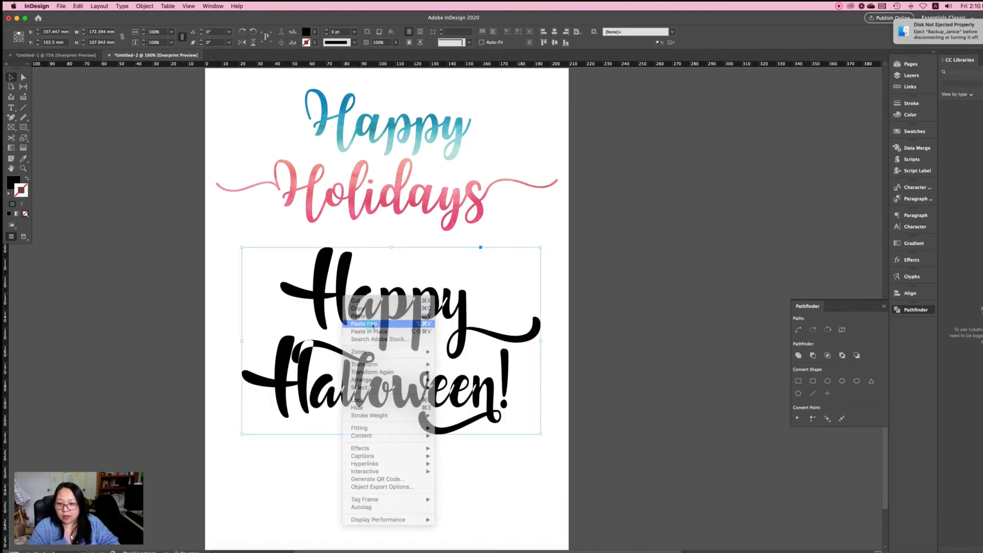
{"action": "left_click", "coordinate": [627, 339]}
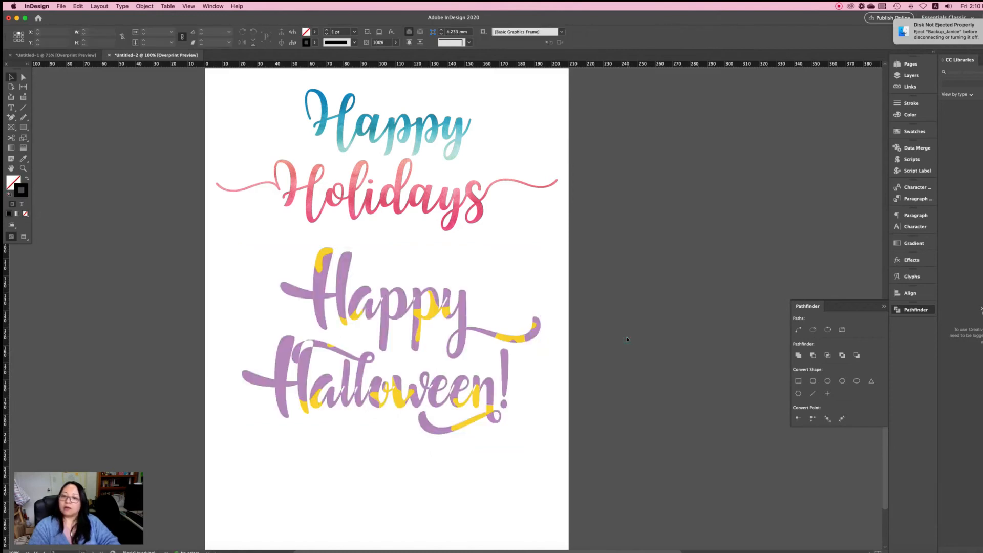
Place PATTERN_3.png from the Finder pattern folder over the Happy Halloween! lettering at about 203 mm square.
{"action": "left_click", "coordinate": [34, 552]}
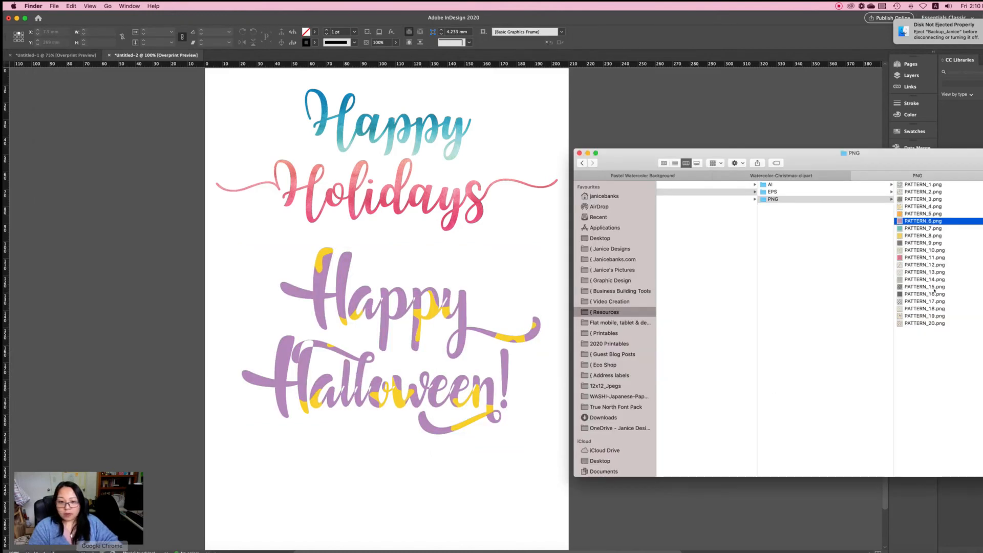
{"action": "left_click", "coordinate": [913, 198]}
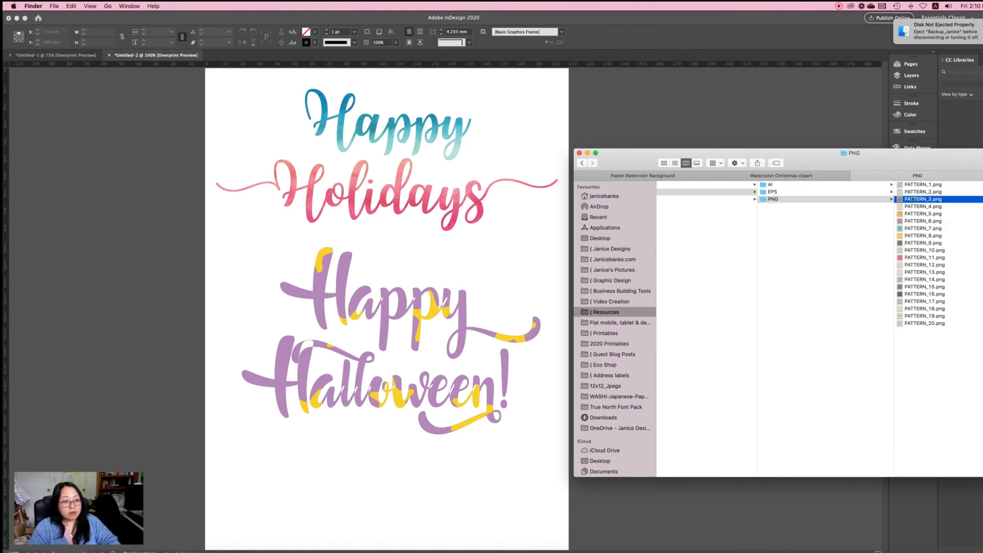
{"action": "left_click_drag", "start_coordinate": [913, 199], "coordinate": [323, 193]}
{"action": "left_click_drag", "start_coordinate": [272, 247], "coordinate": [263, 246]}
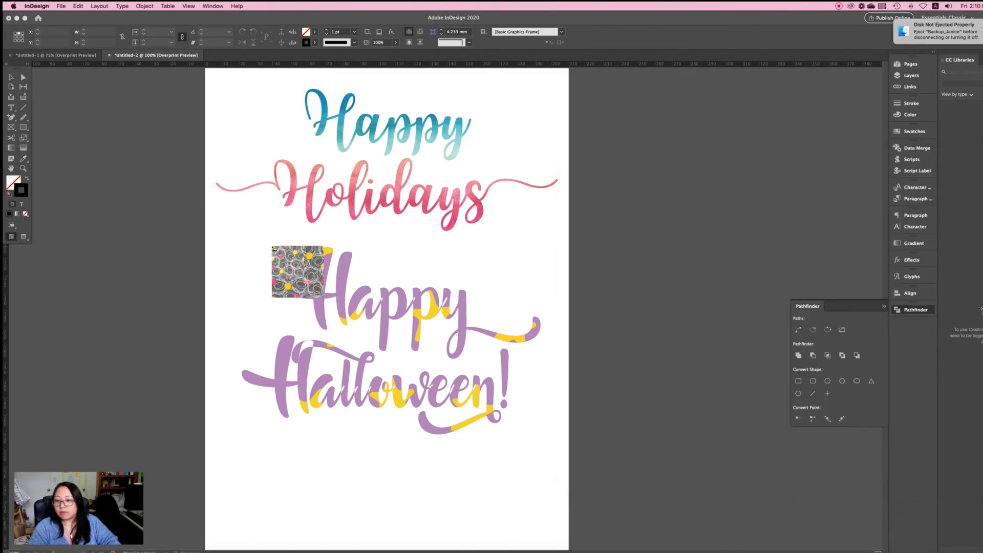
{"action": "left_click_drag", "start_coordinate": [447, 411], "coordinate": [577, 476]}
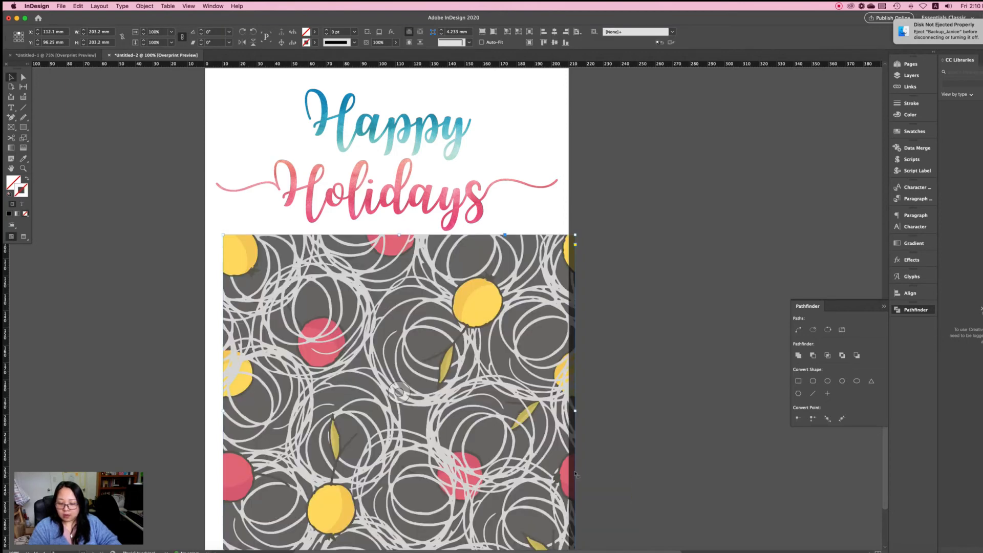
Cut the placed PATTERN_3.png image and paste it into the Happy Halloween! shape in place of the star pattern.
{"action": "key", "text": "super+z"}
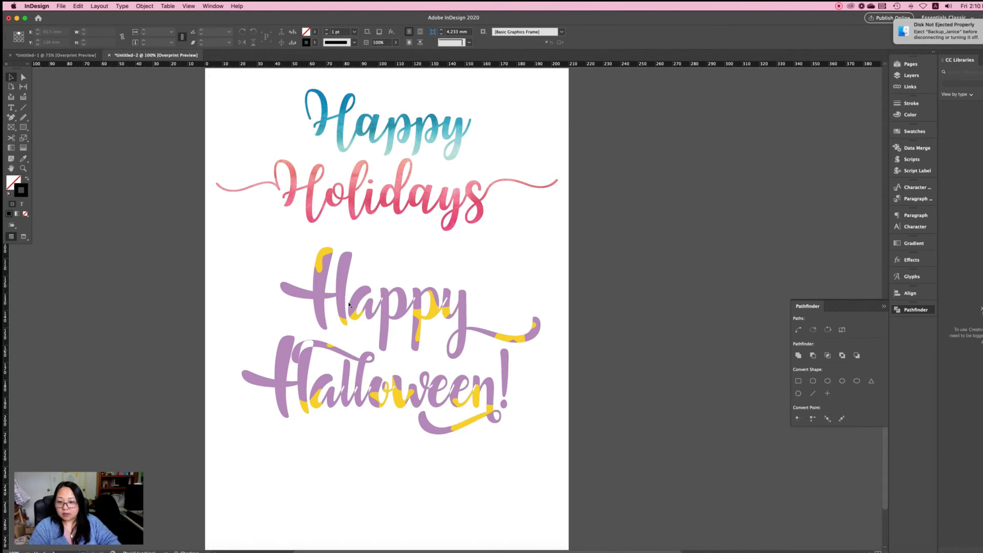
{"action": "left_click", "coordinate": [345, 309]}
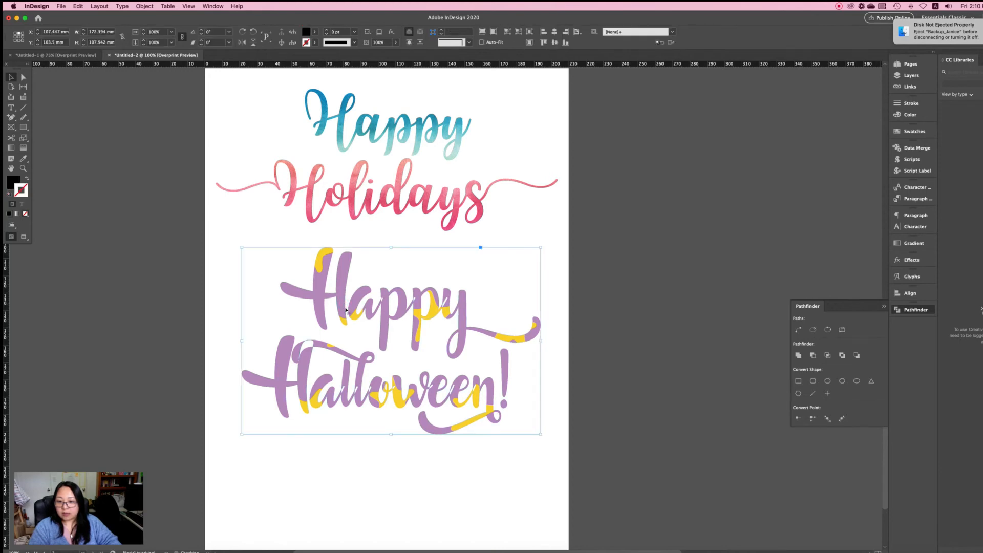
{"action": "right_click", "coordinate": [347, 298]}
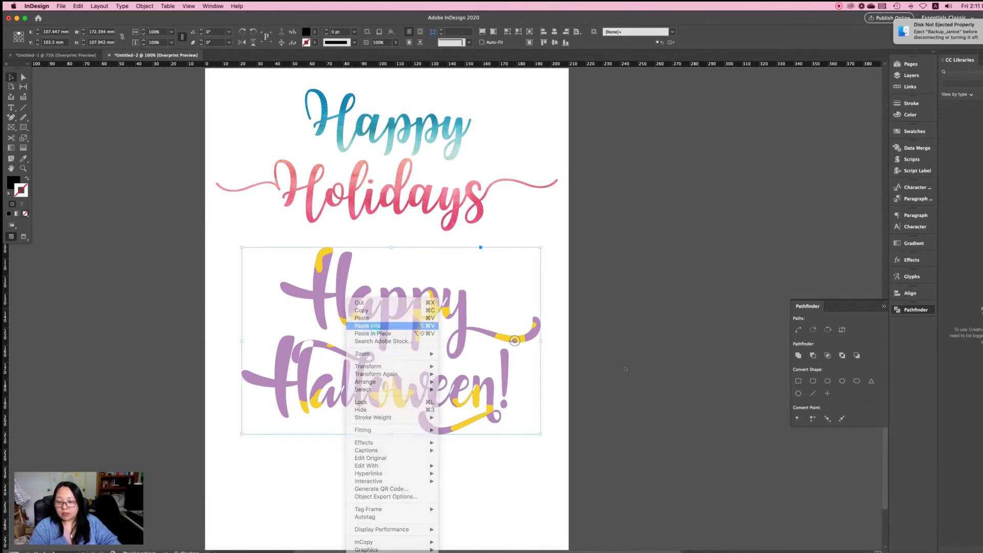
{"action": "left_click", "coordinate": [715, 374]}
Examine how the pattern fills the Happy Halloween! lettering and how it sits beneath Happy Holidays.
{"action": "scroll", "coordinate": [712, 375], "scroll_direction": "down", "scroll_amount": 4}
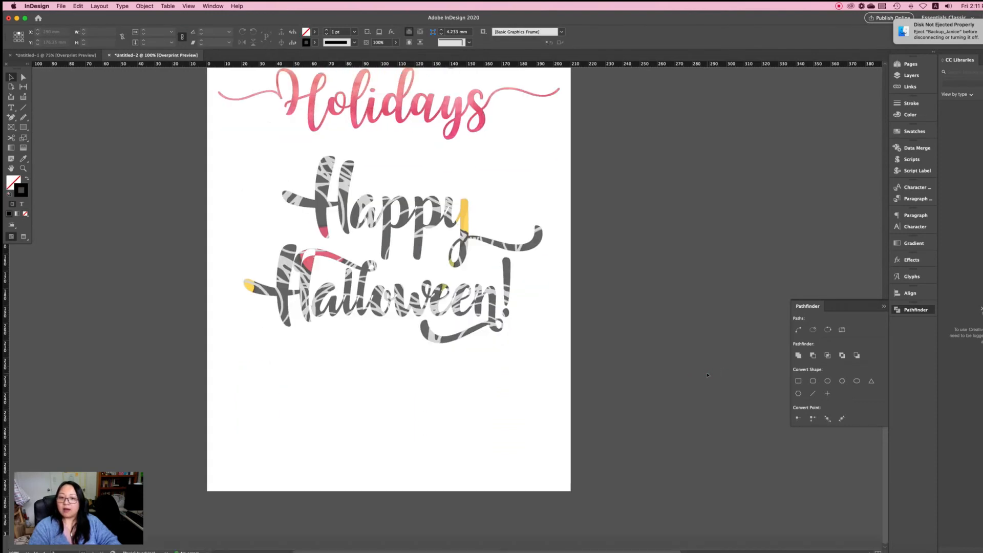
{"action": "scroll", "coordinate": [708, 375], "scroll_direction": "up", "scroll_amount": 3}
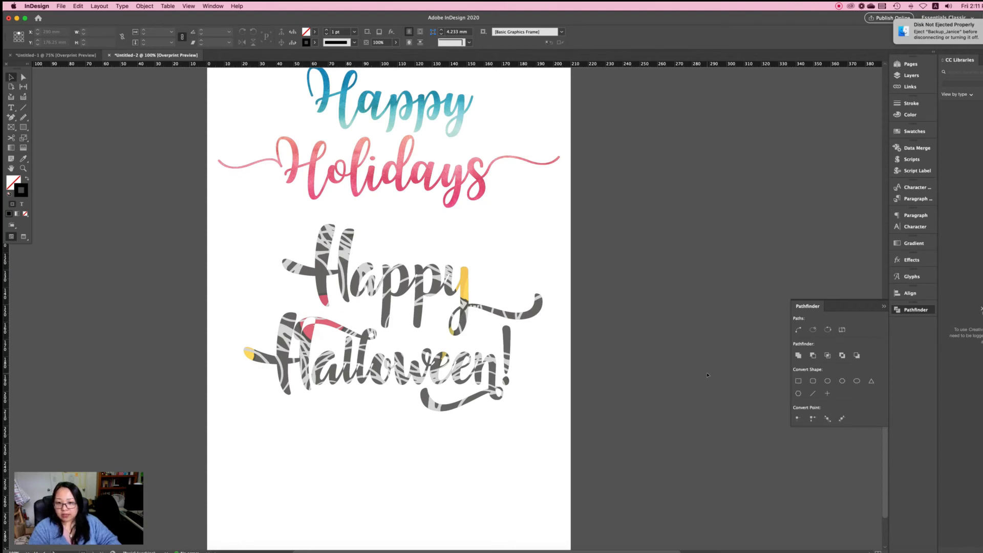
{"action": "scroll", "coordinate": [470, 362], "scroll_direction": "down", "scroll_amount": 1}
{"action": "scroll", "coordinate": [470, 362], "scroll_direction": "left", "scroll_amount": 1}
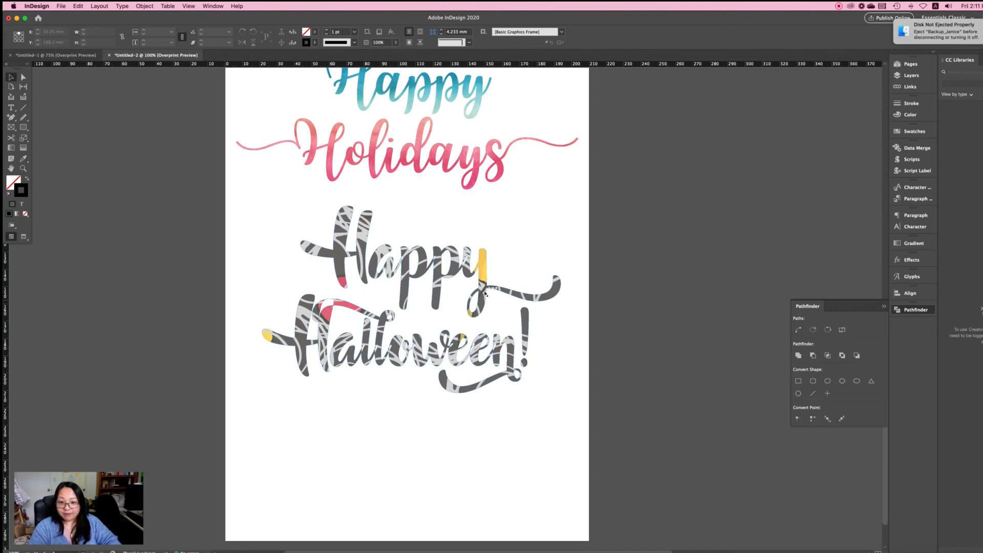
{"action": "scroll", "coordinate": [627, 253], "scroll_direction": "up", "scroll_amount": 3}
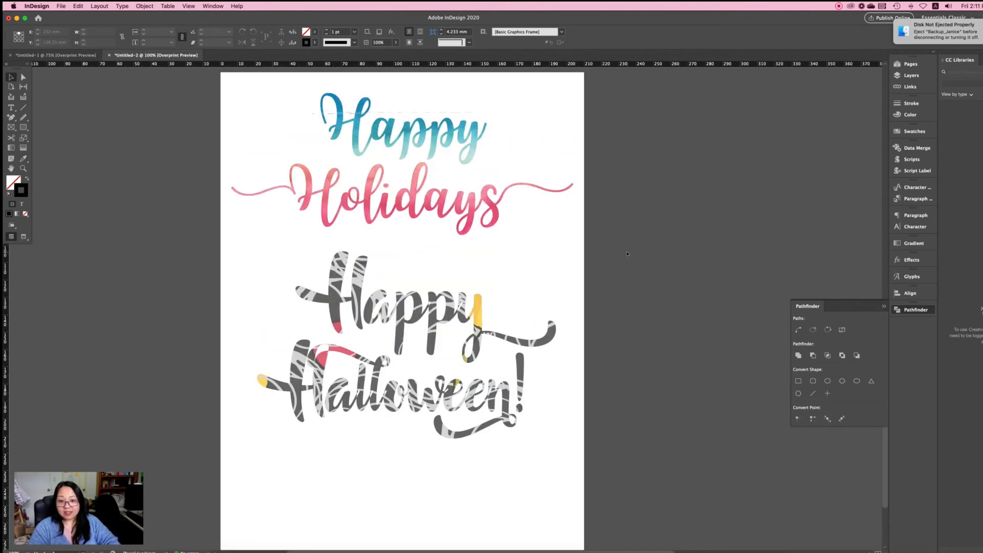
{"action": "scroll", "coordinate": [627, 253], "scroll_direction": "down", "scroll_amount": 1}
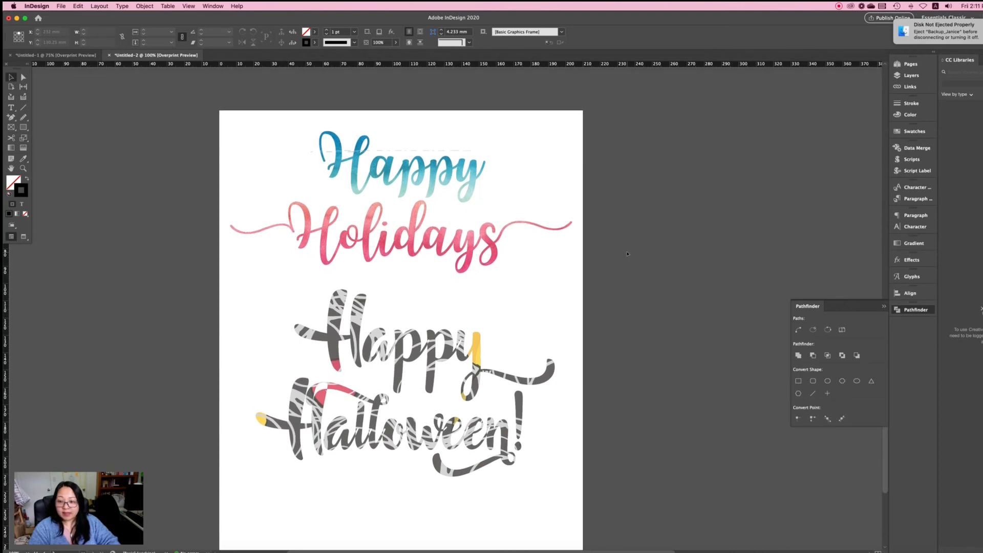
{"action": "left_click", "coordinate": [475, 355]}
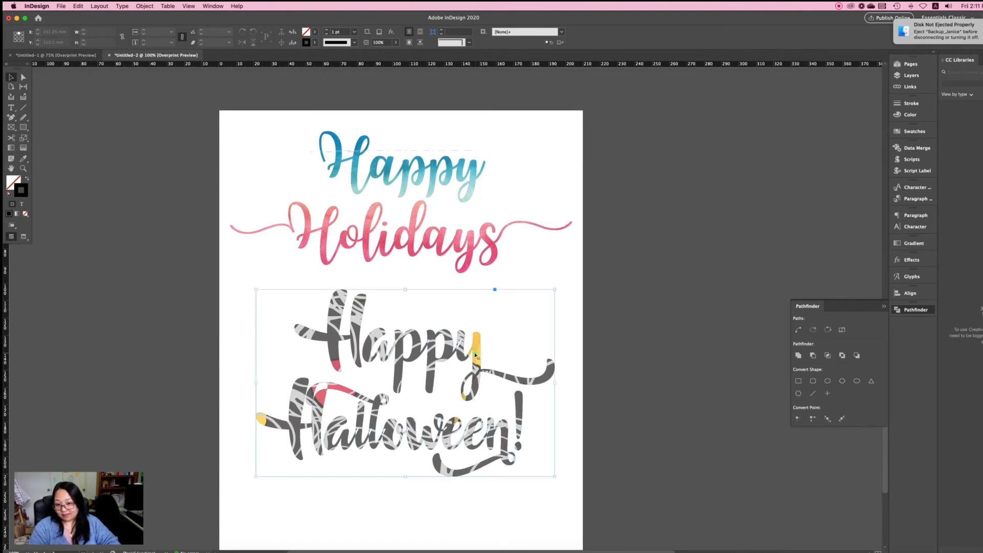
{"action": "left_click", "coordinate": [445, 387]}
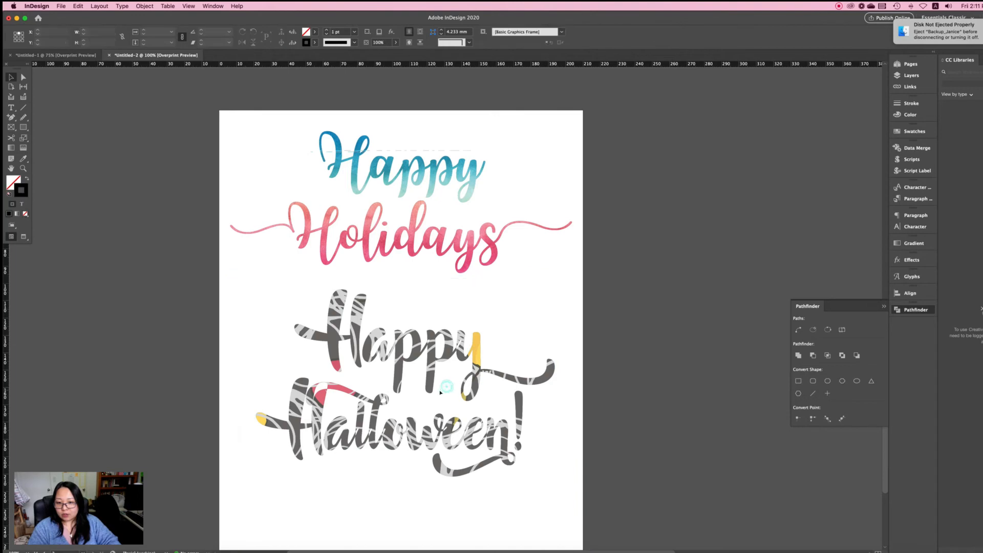
Reposition the pattern image inside the Happy Halloween! lettering so a different part of it fills the letters.
{"action": "left_click", "coordinate": [399, 381]}
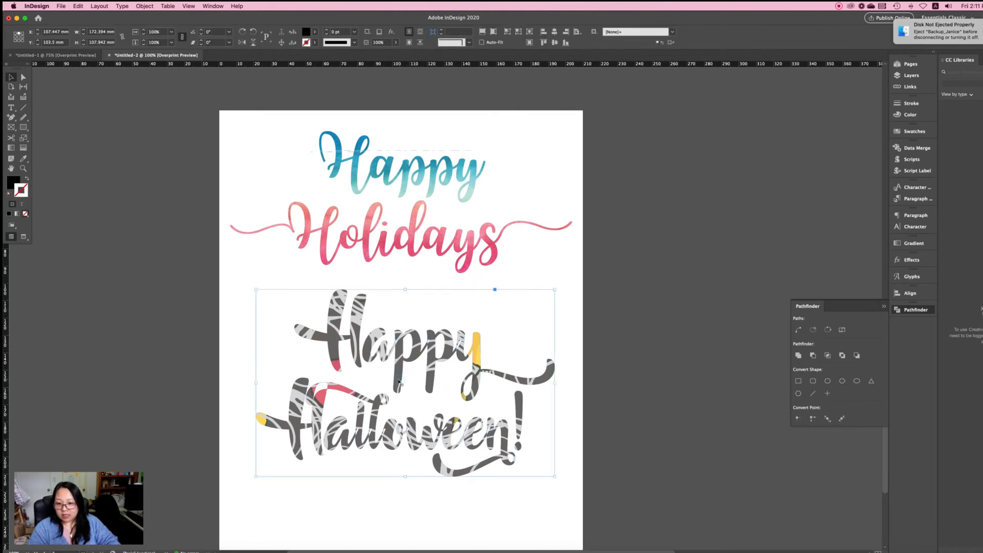
{"action": "left_click", "coordinate": [476, 411]}
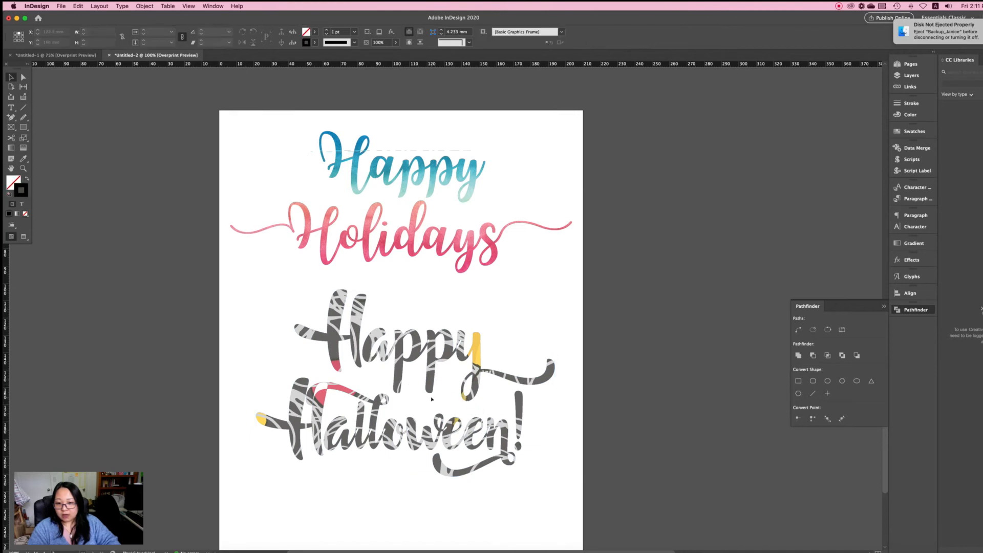
{"action": "left_click", "coordinate": [429, 385]}
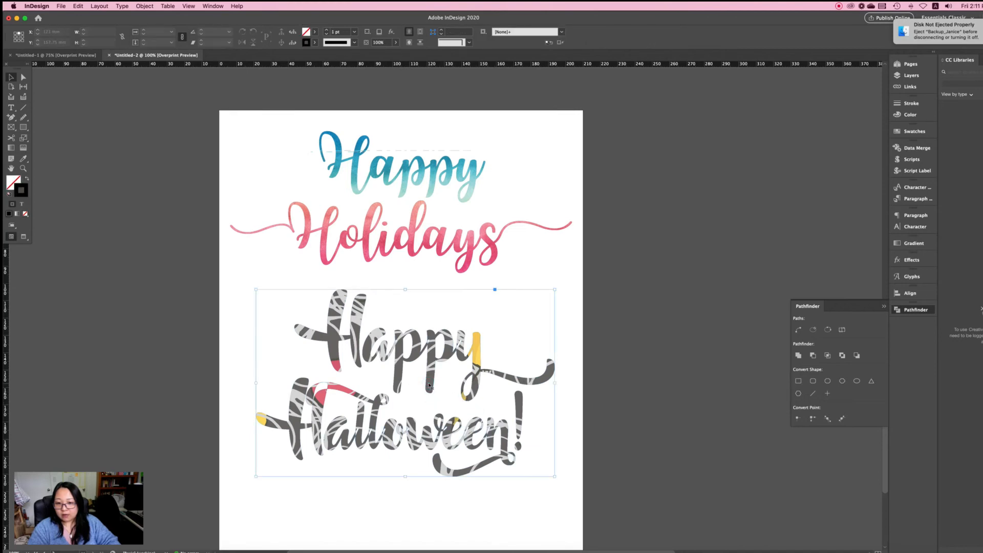
{"action": "left_click", "coordinate": [511, 390]}
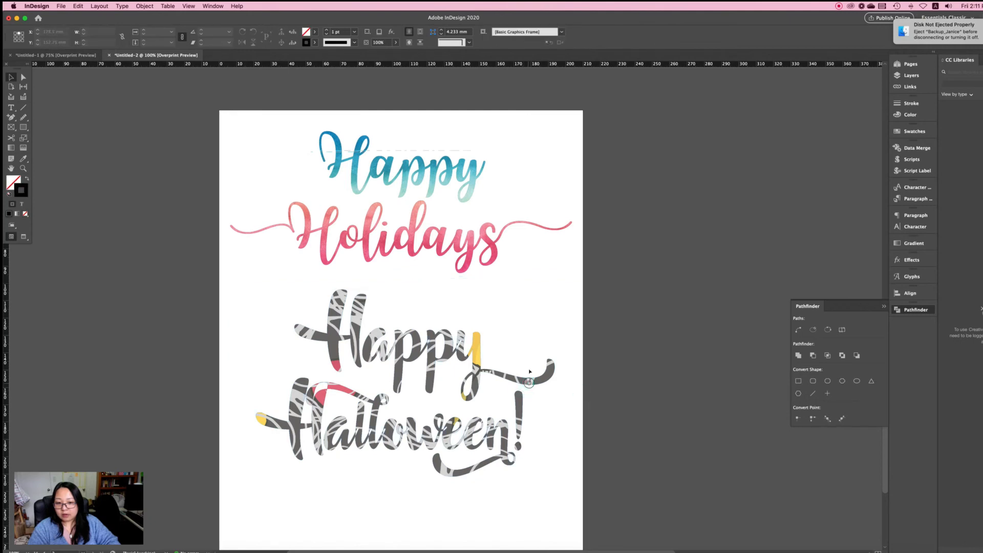
{"action": "left_click", "coordinate": [530, 372]}
{"action": "left_click", "coordinate": [530, 371]}
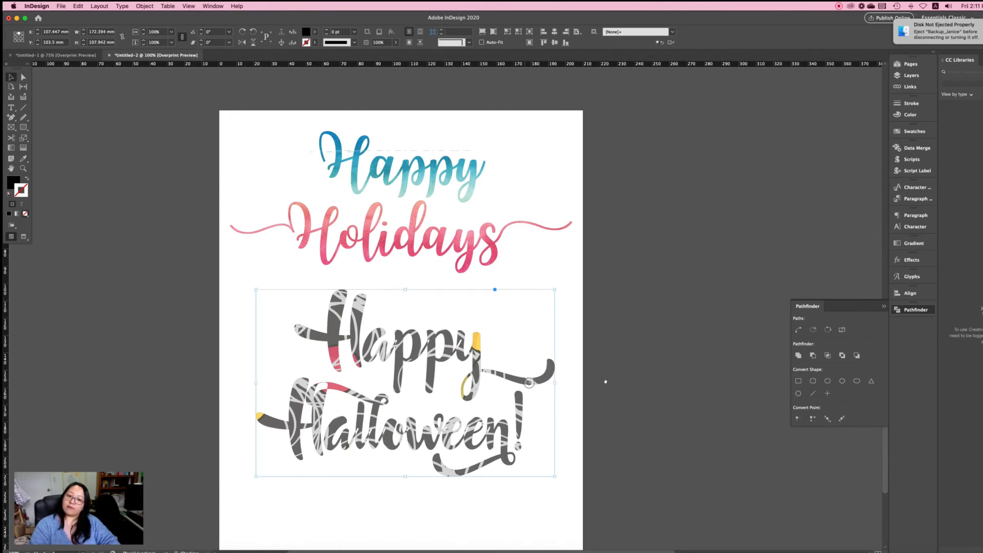
{"action": "left_click", "coordinate": [635, 378]}
Review both filled letterings on the page and the empty area beneath Happy Halloween!
{"action": "scroll", "coordinate": [635, 378], "scroll_direction": "down", "scroll_amount": 1}
{"action": "scroll", "coordinate": [635, 378], "scroll_direction": "down", "scroll_amount": 3}
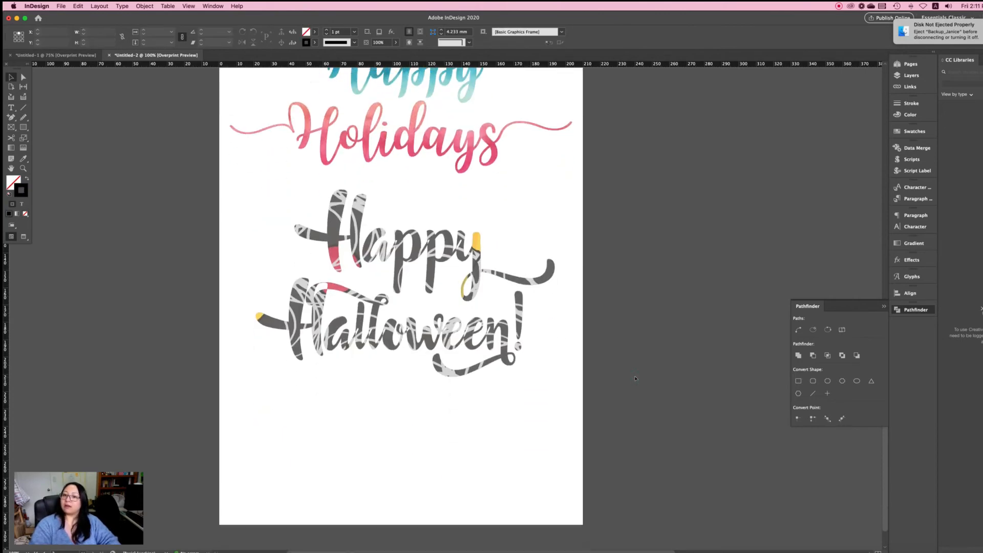
{"action": "scroll", "coordinate": [635, 377], "scroll_direction": "up", "scroll_amount": 1}
{"action": "scroll", "coordinate": [635, 378], "scroll_direction": "up", "scroll_amount": 4}
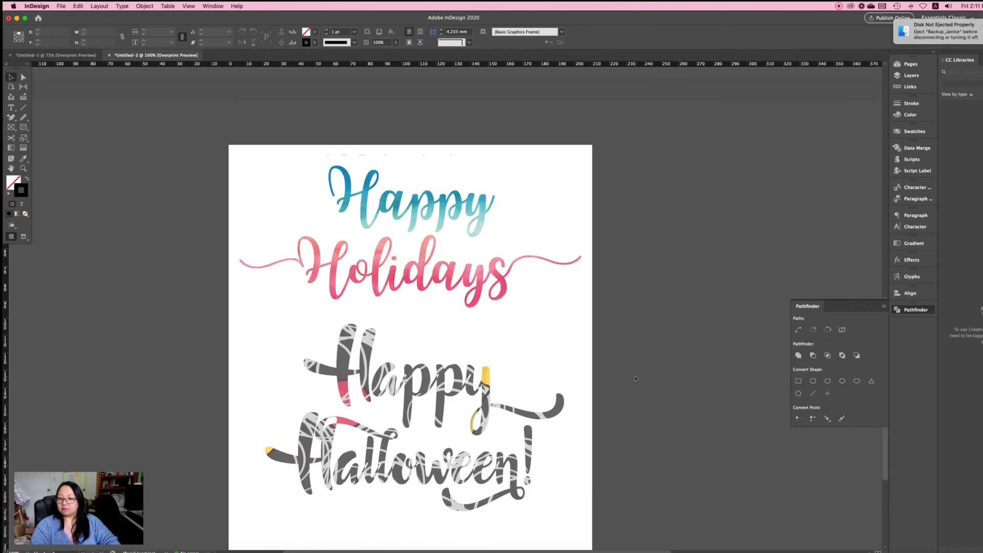
{"action": "scroll", "coordinate": [635, 378], "scroll_direction": "down", "scroll_amount": 5}
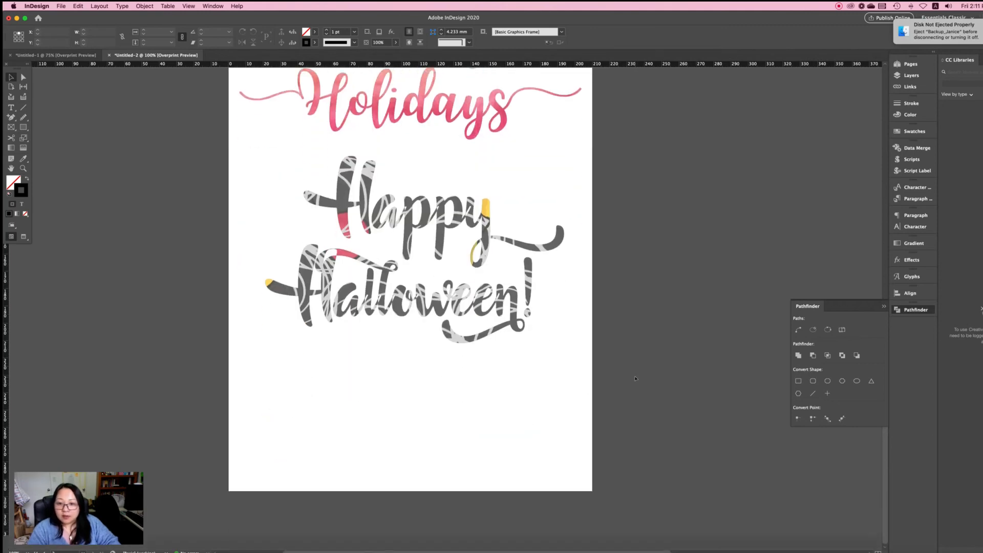
{"action": "scroll", "coordinate": [635, 378], "scroll_direction": "up", "scroll_amount": 2}
{"action": "scroll", "coordinate": [635, 378], "scroll_direction": "up", "scroll_amount": 3}
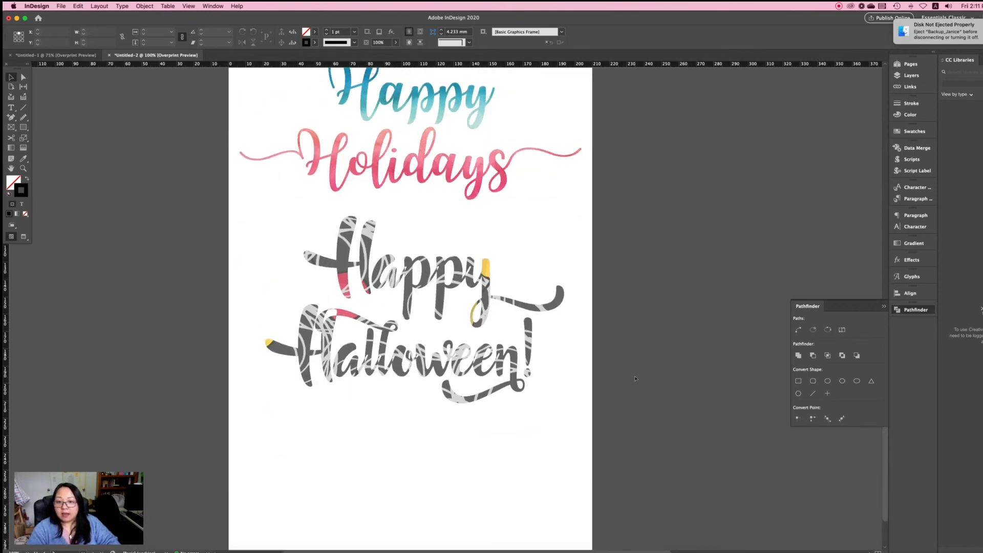
{"action": "scroll", "coordinate": [635, 378], "scroll_direction": "down", "scroll_amount": 5}
{"action": "scroll", "coordinate": [635, 378], "scroll_direction": "down", "scroll_amount": 1}
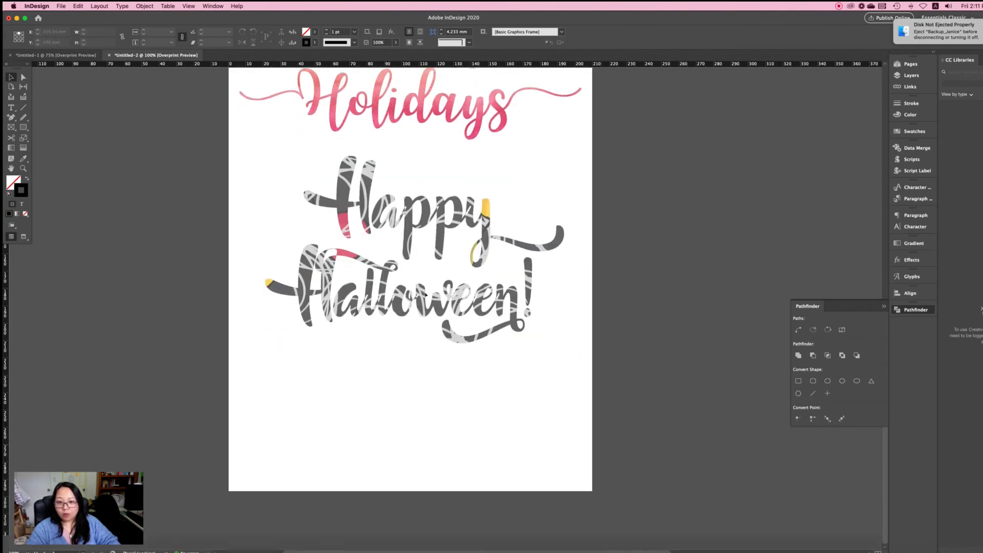
Add a text frame about 166 by 52 mm below Happy Halloween! containing HOHOHO.
{"action": "key", "text": "t"}
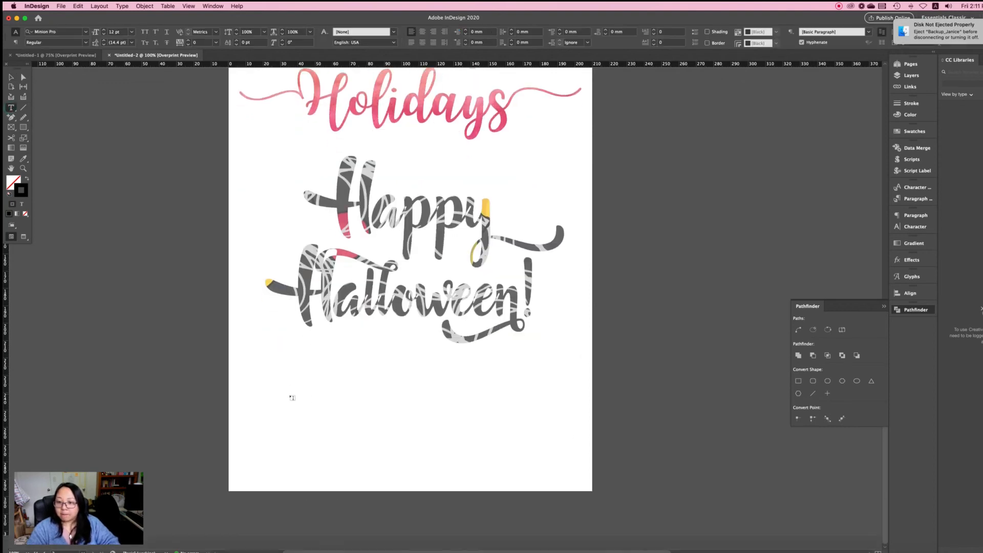
{"action": "left_click_drag", "start_coordinate": [277, 383], "coordinate": [565, 472]}
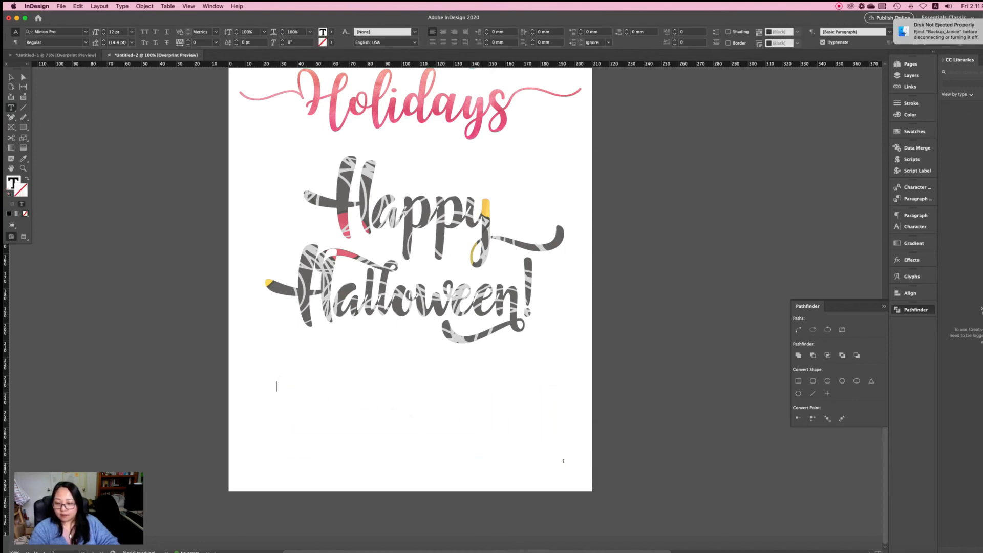
{"action": "type", "text": "HOHOHO"}
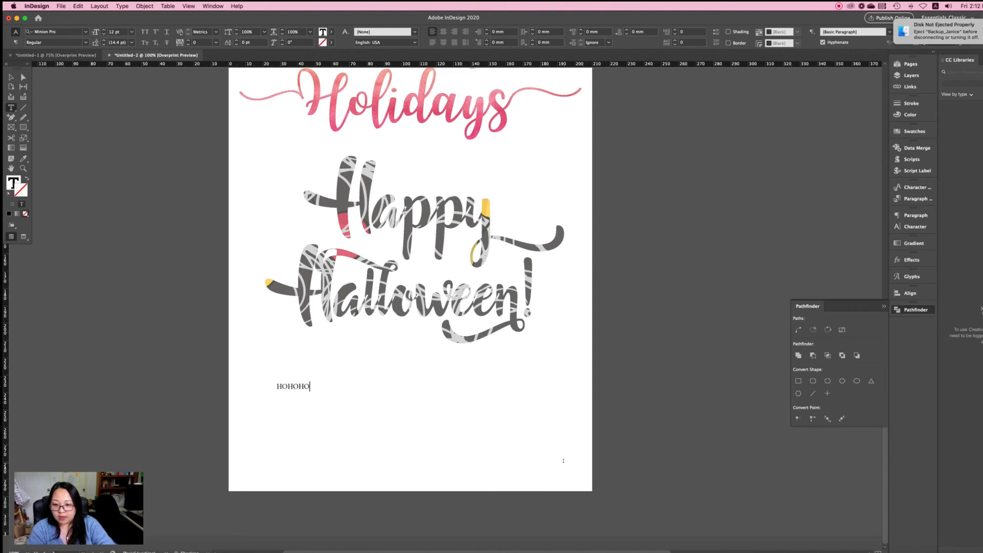
Set the HOHOHO text in the HoHoHoliday Collection Dots font.
{"action": "key", "text": "super+a"}
{"action": "scroll", "coordinate": [452, 382], "scroll_direction": "right", "scroll_amount": 1}
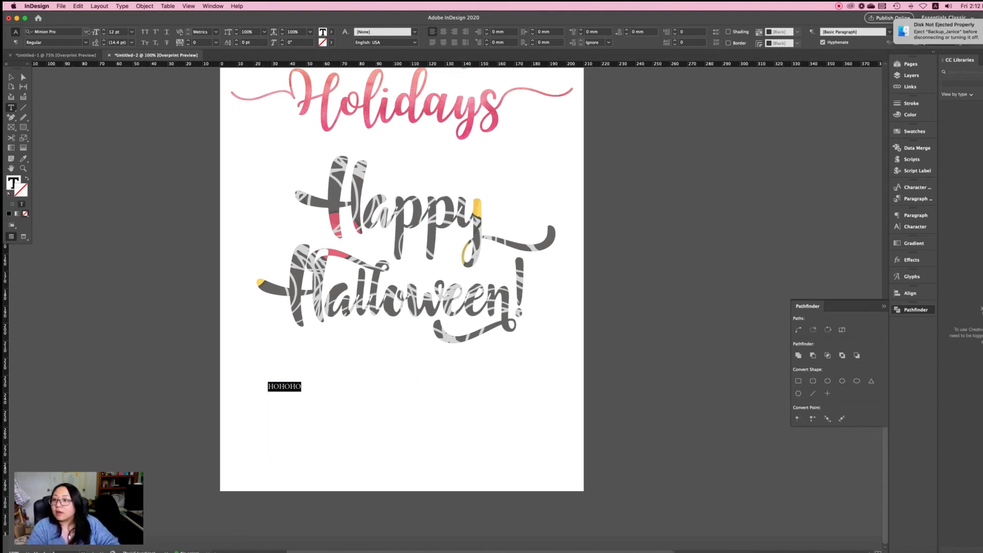
{"action": "left_click", "coordinate": [87, 33]}
{"action": "scroll", "coordinate": [112, 100], "scroll_direction": "up", "scroll_amount": 10}
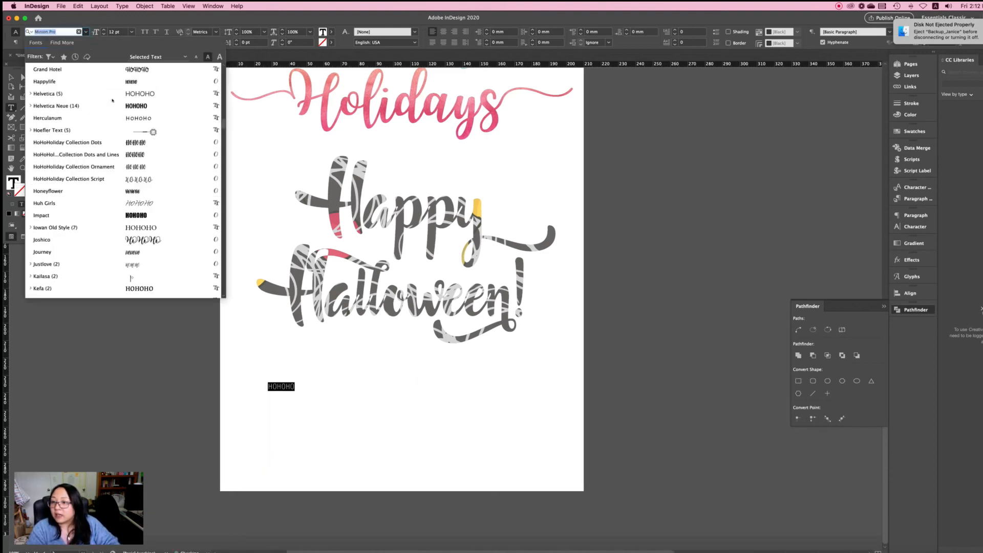
{"action": "left_click", "coordinate": [109, 142]}
{"action": "key", "text": "Escape"}
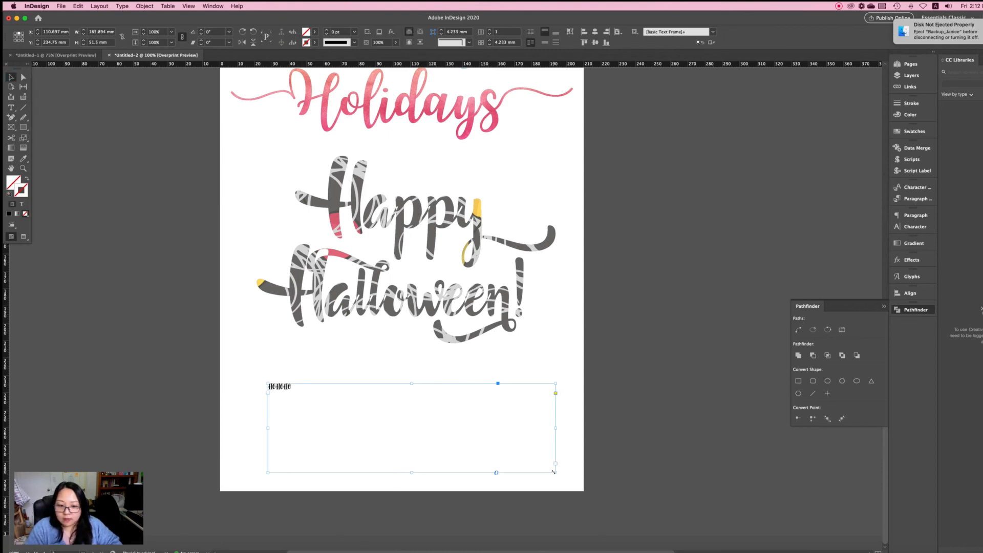
Scale the fitted HOHOHO text frame to about 152 mm wide and convert its text to outlines.
{"action": "double_click", "coordinate": [554, 471]}
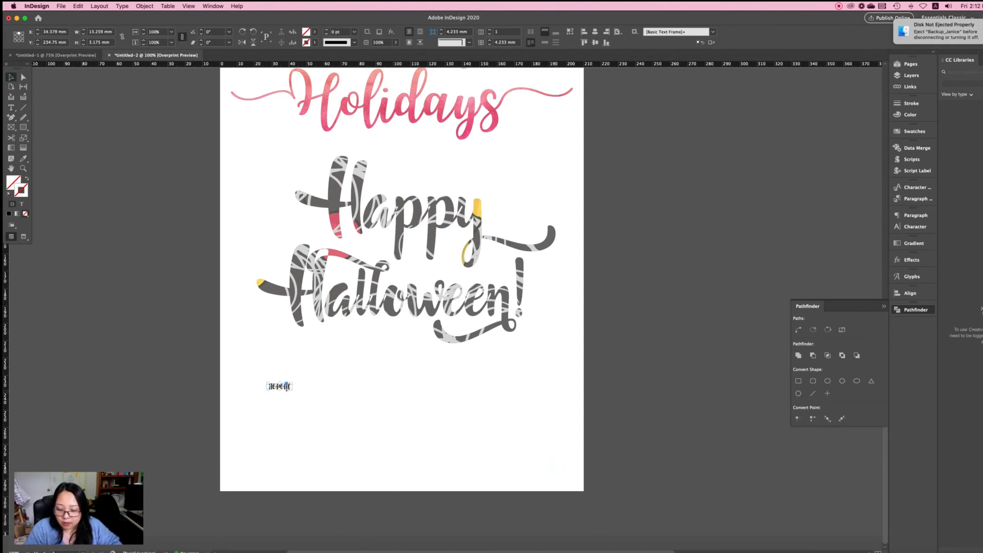
{"action": "left_click_drag", "start_coordinate": [292, 391], "coordinate": [448, 449]}
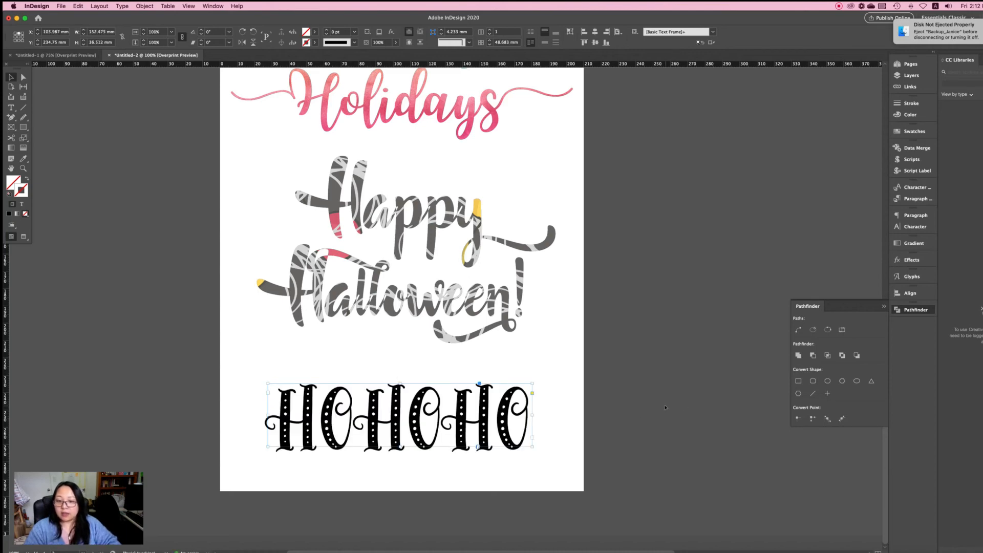
{"action": "scroll", "coordinate": [665, 407], "scroll_direction": "up", "scroll_amount": 3}
{"action": "scroll", "coordinate": [665, 407], "scroll_direction": "down", "scroll_amount": 3}
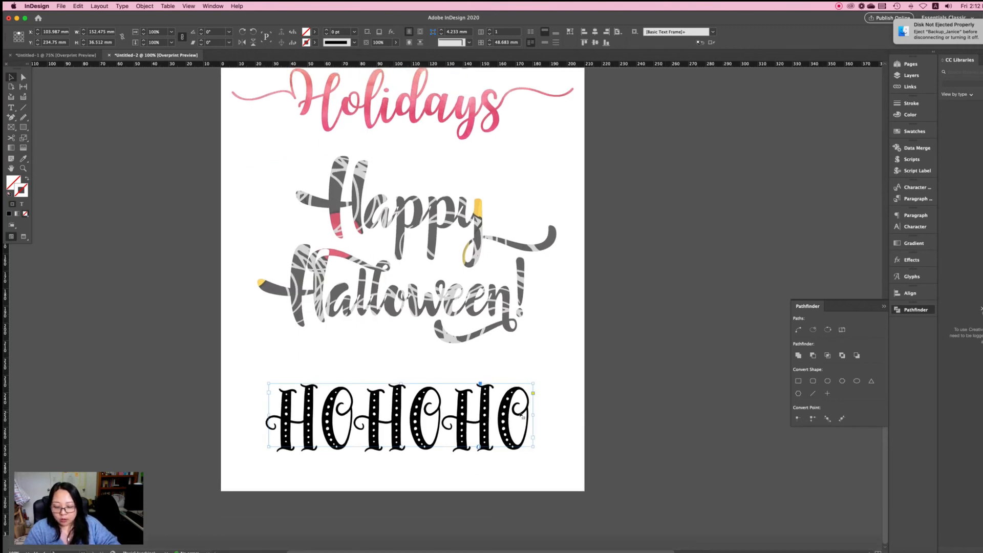
{"action": "key", "text": "super+shift+o"}
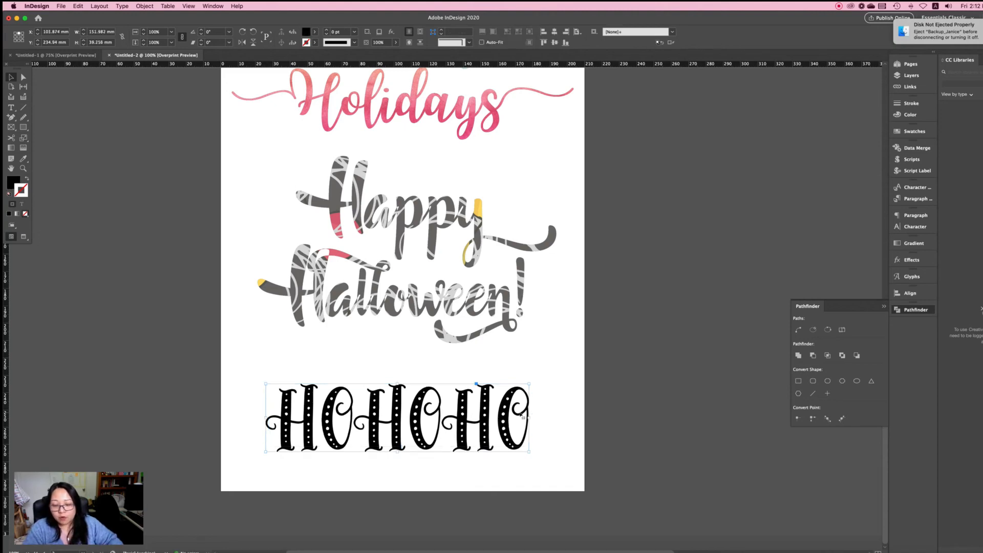
Switch to Finder, select gold pink.jpg in the Unicorn Glitter Digital Papers folder, and move the window clear of the HOHOHO lettering.
{"action": "scroll", "coordinate": [521, 415], "scroll_direction": "up", "scroll_amount": 2}
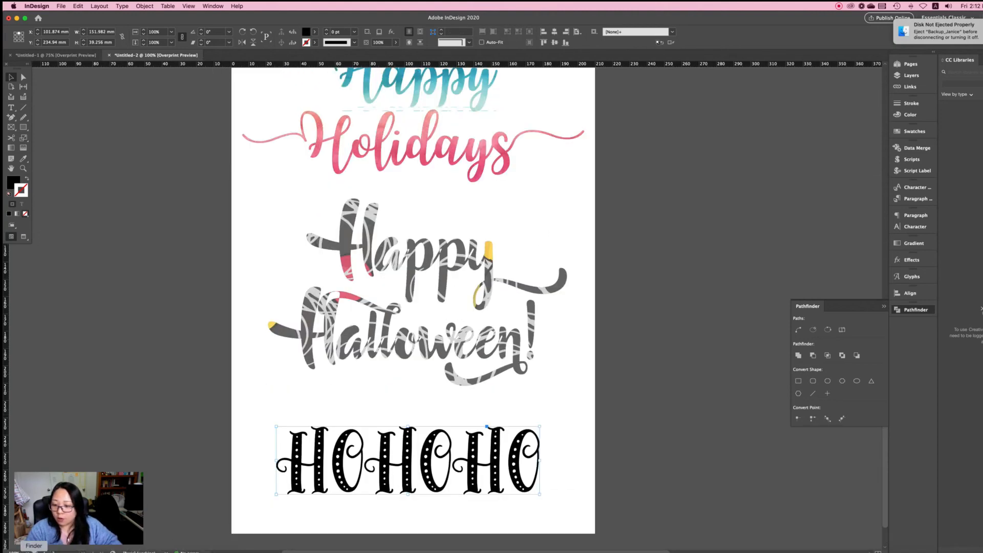
{"action": "left_click", "coordinate": [33, 552]}
{"action": "left_click_drag", "start_coordinate": [865, 165], "coordinate": [586, 176]}
{"action": "left_click", "coordinate": [498, 186]}
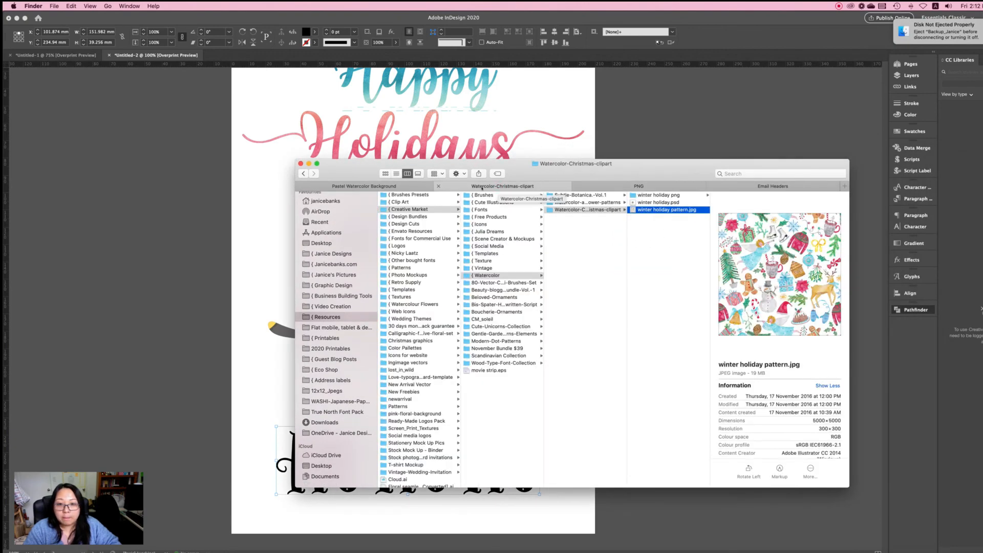
{"action": "left_click", "coordinate": [381, 186]}
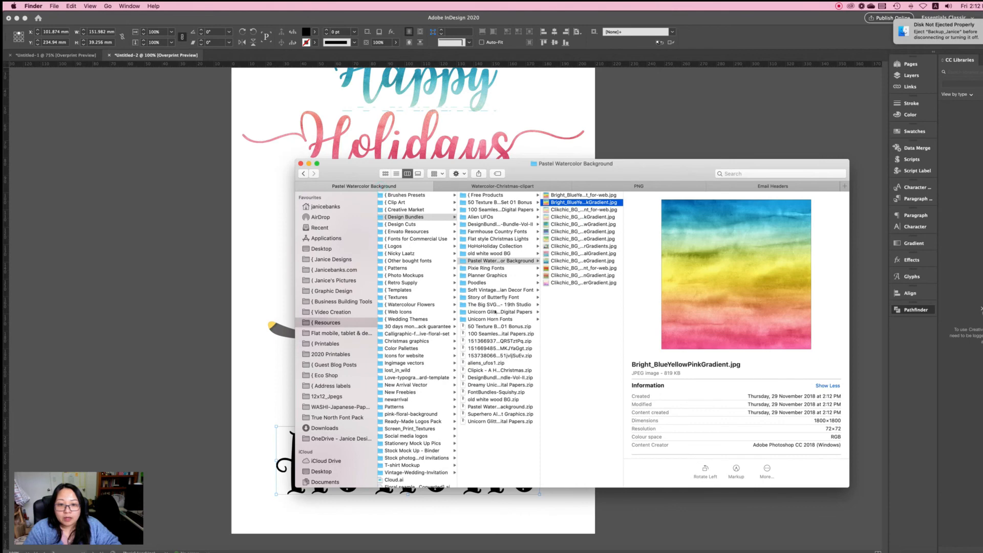
{"action": "left_click", "coordinate": [493, 312]}
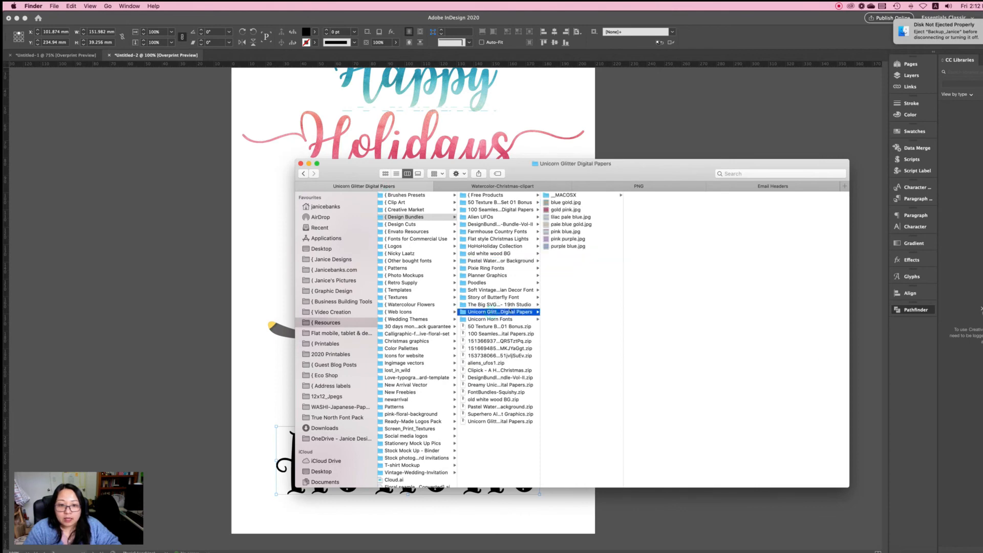
{"action": "left_click", "coordinate": [563, 210]}
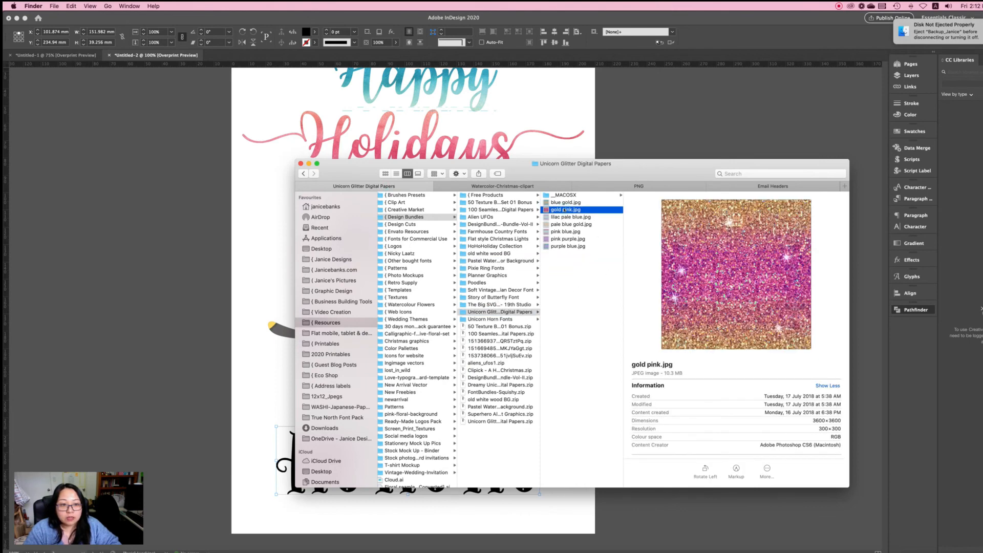
{"action": "left_click_drag", "start_coordinate": [575, 168], "coordinate": [812, 141]}
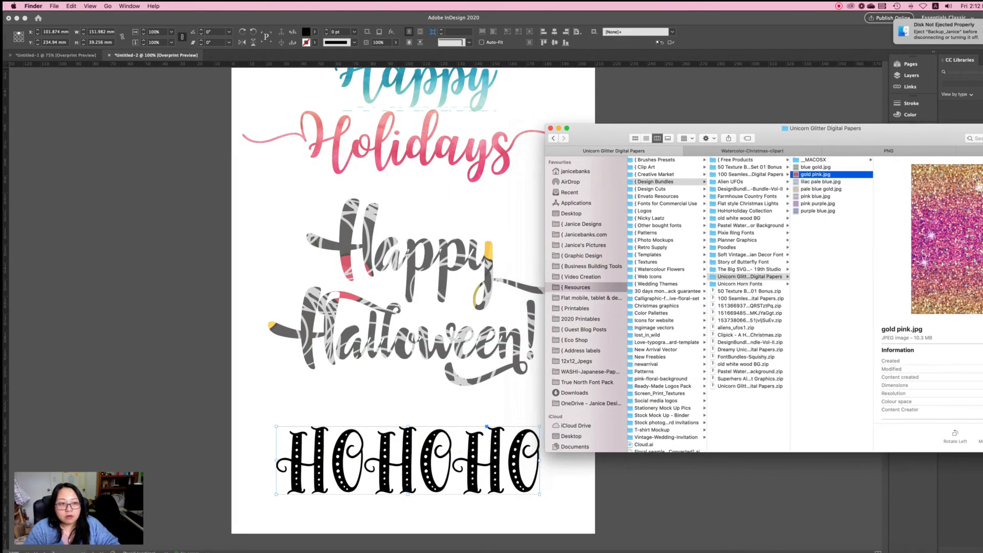
Place gold pink.jpg from Finder at about 209 mm square and position it over the HOHOHO lettering.
{"action": "left_click_drag", "start_coordinate": [795, 176], "coordinate": [252, 401]}
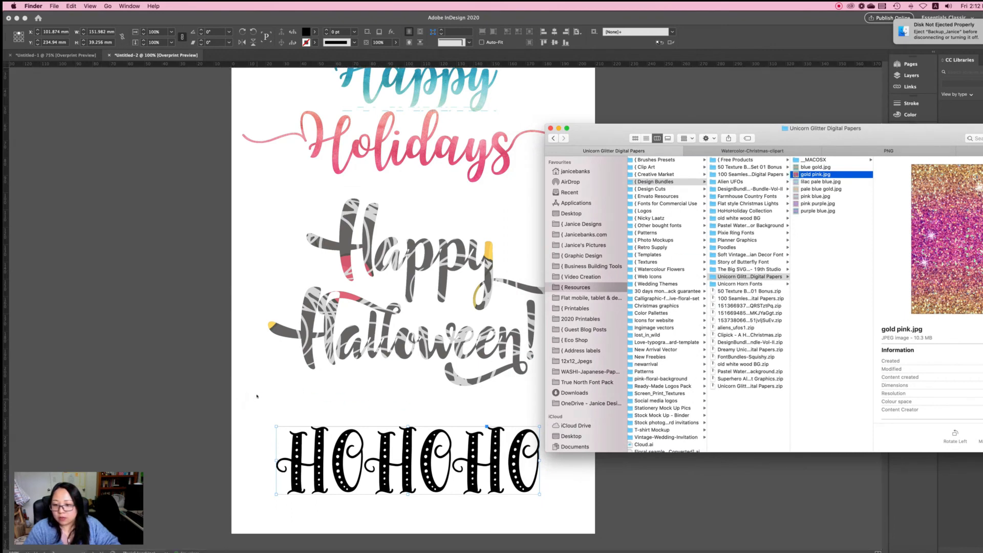
{"action": "left_click", "coordinate": [257, 397]}
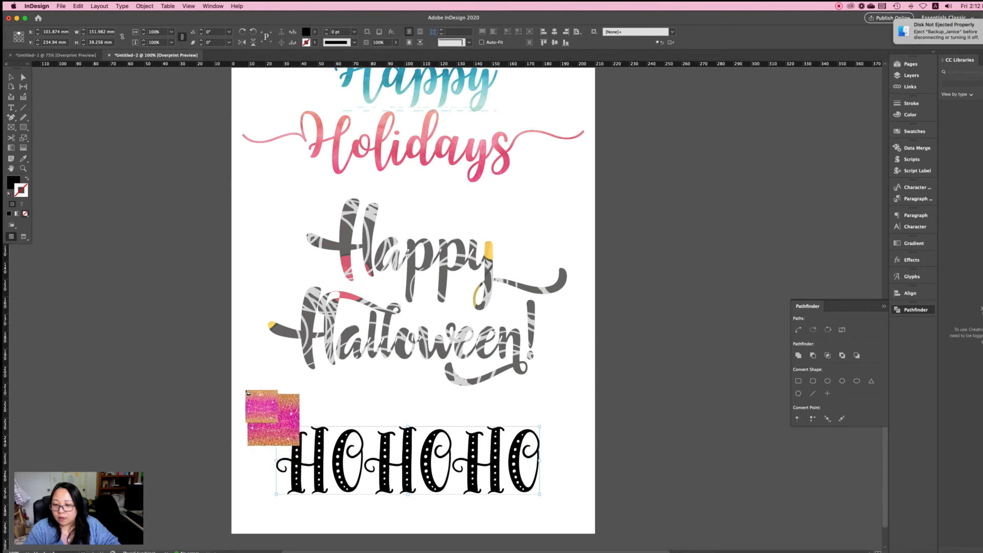
{"action": "left_click_drag", "start_coordinate": [245, 357], "coordinate": [615, 481]}
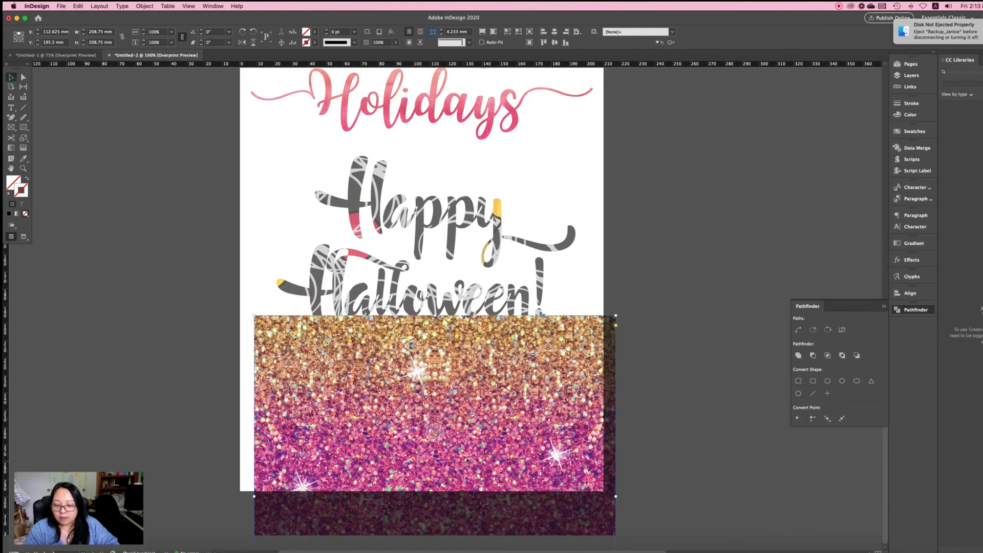
{"action": "left_click_drag", "start_coordinate": [462, 451], "coordinate": [513, 455]}
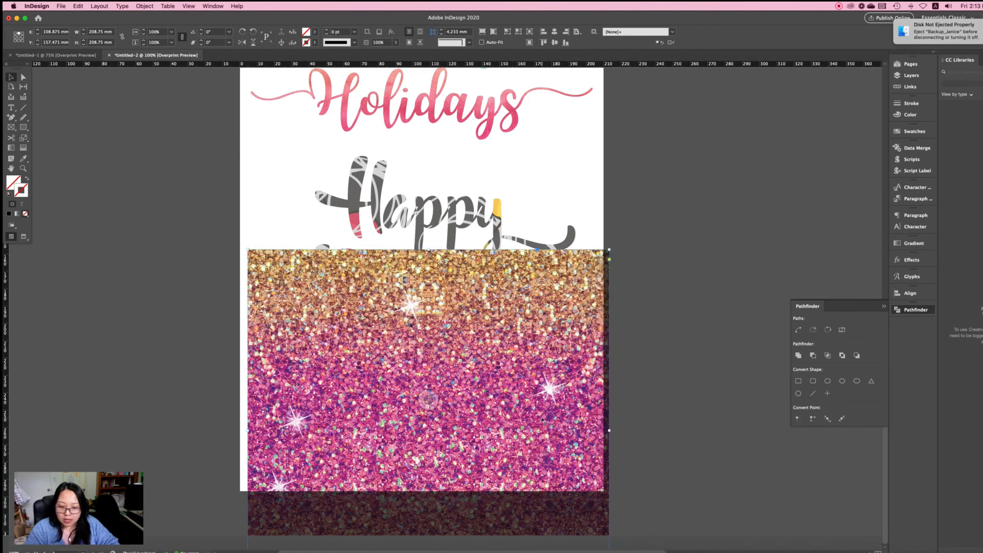
Cut the placed gold pink.jpg image and paste it into the outlined HOHOHO shape.
{"action": "left_click", "coordinate": [699, 373]}
{"action": "left_click", "coordinate": [576, 369]}
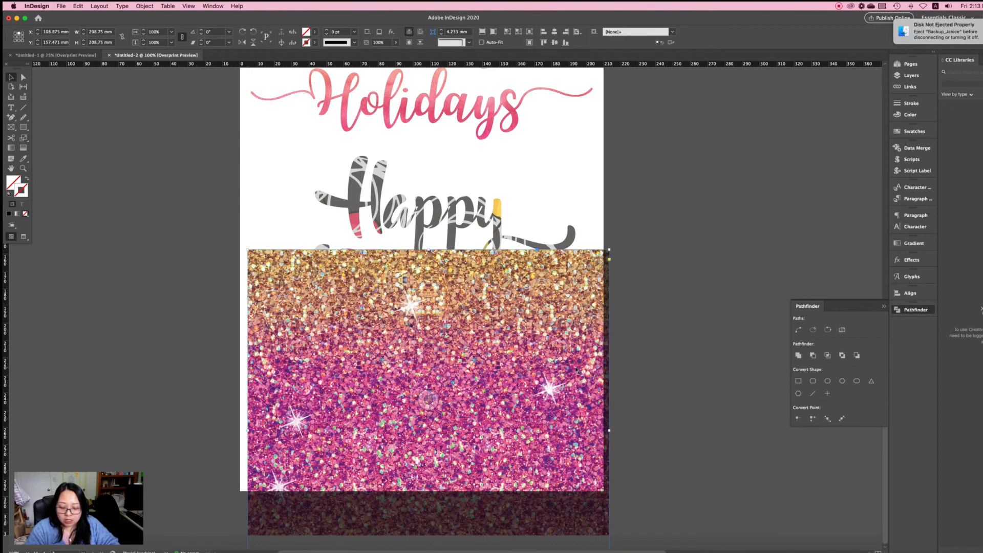
{"action": "key", "text": "super+x"}
{"action": "left_click", "coordinate": [503, 415]}
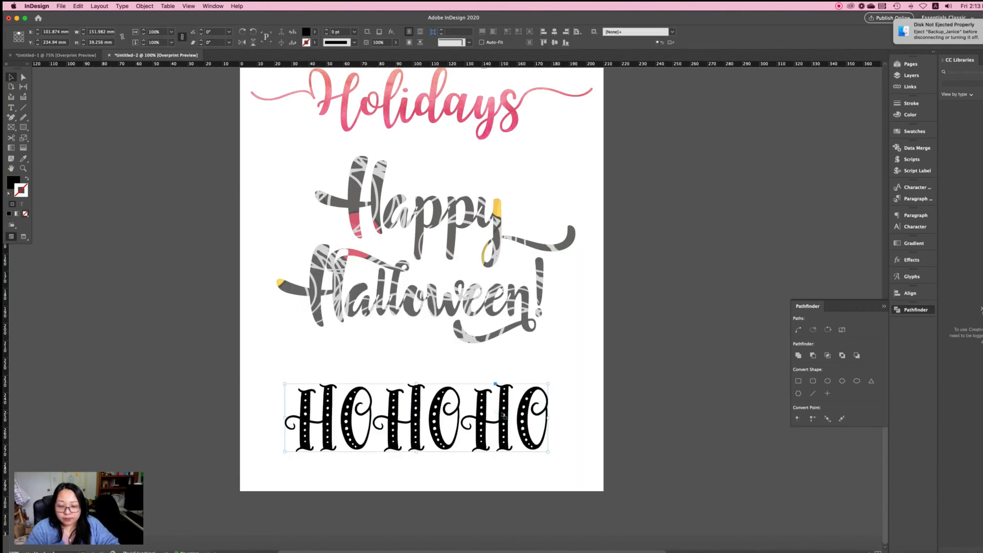
{"action": "right_click", "coordinate": [503, 416]}
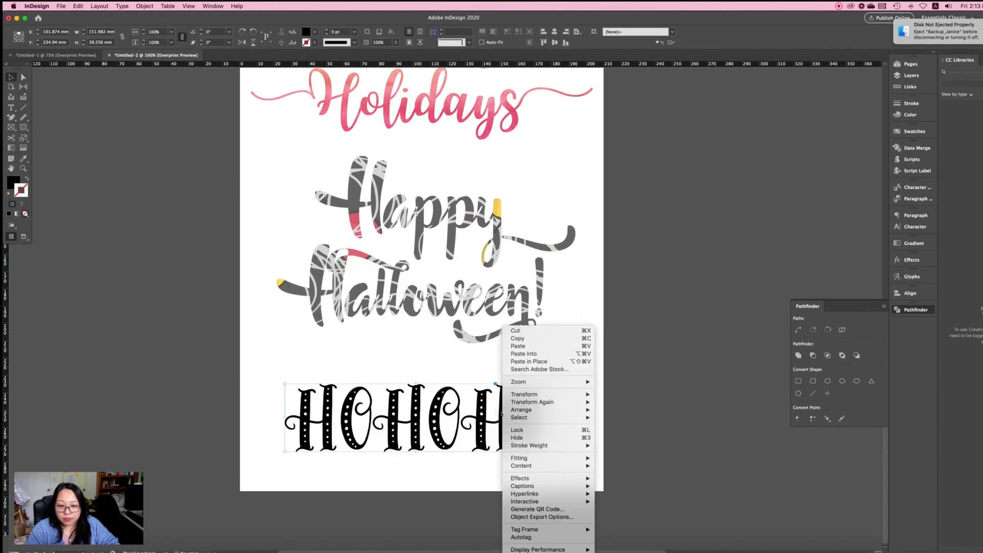
{"action": "left_click", "coordinate": [534, 354]}
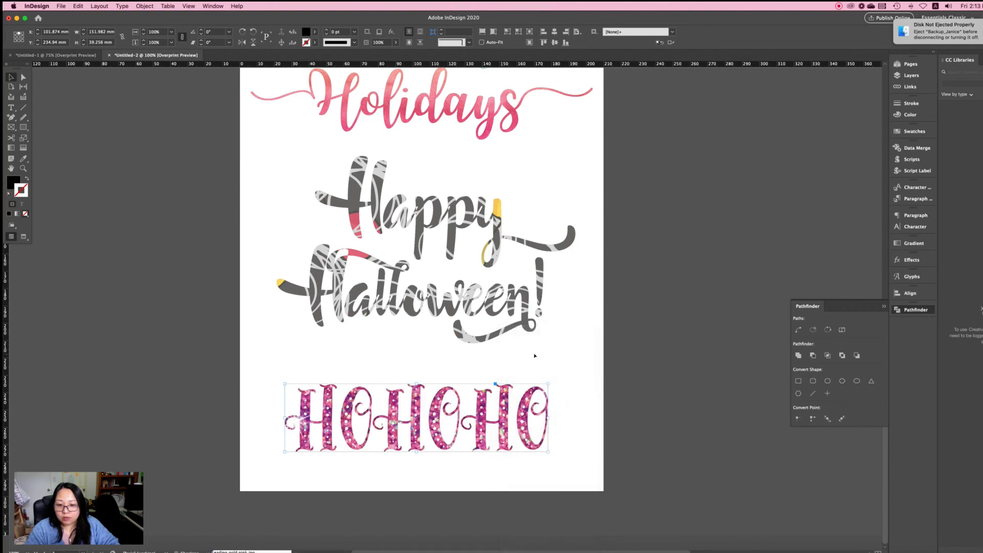
{"action": "left_click", "coordinate": [615, 364]}
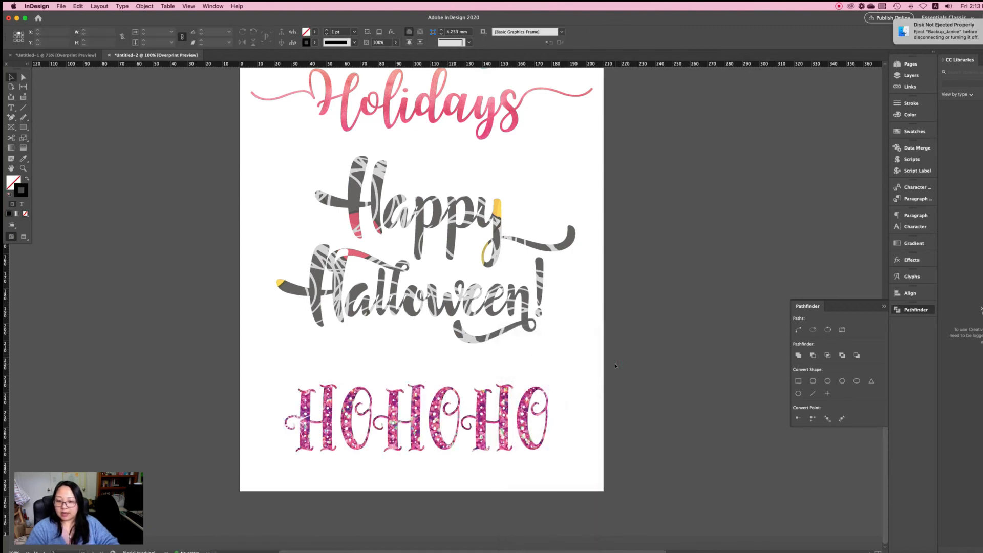
Reposition the glitter image inside the HOHOHO shape so its gold-to-pink blend runs from the tops to the bases of the letters.
{"action": "left_click", "coordinate": [416, 417]}
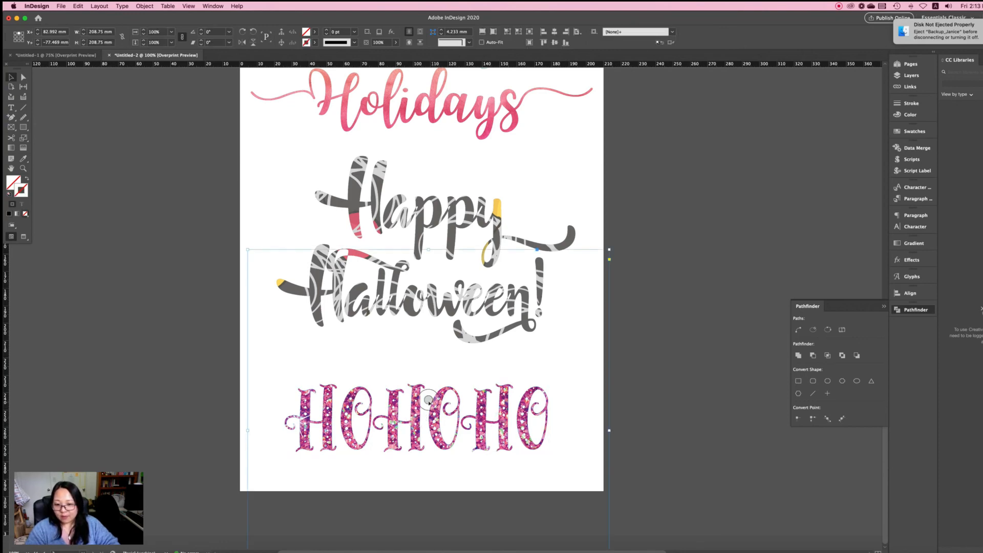
{"action": "left_click", "coordinate": [421, 415]}
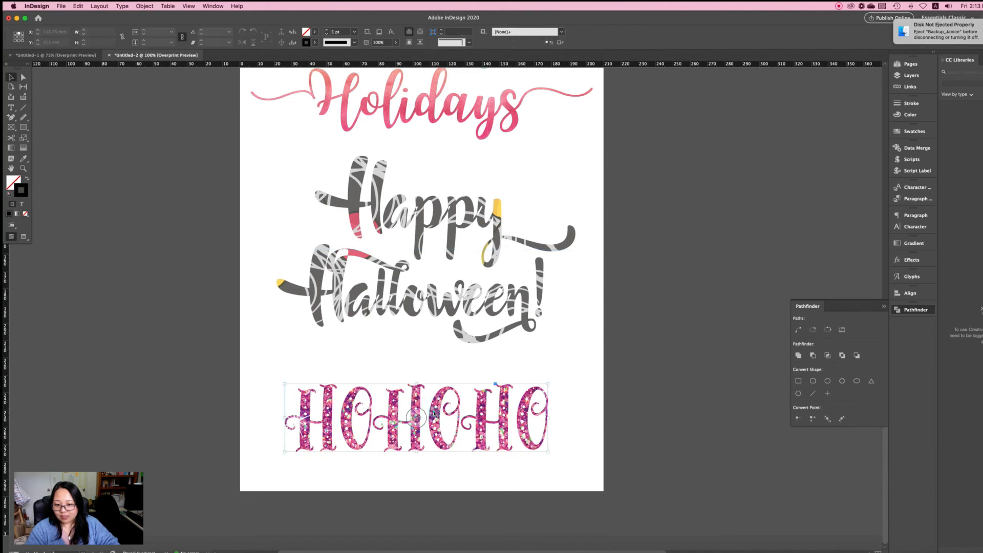
{"action": "left_click", "coordinate": [416, 418]}
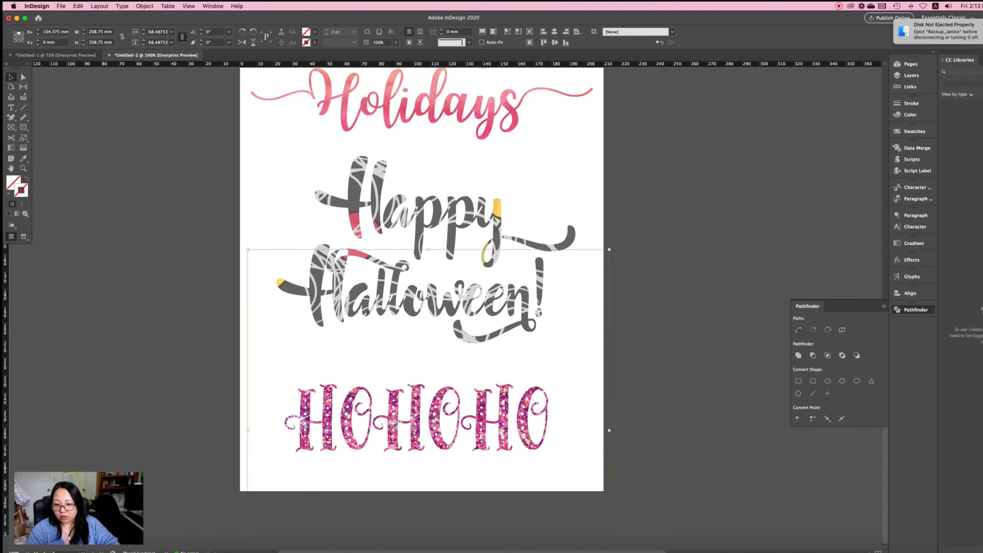
{"action": "left_click_drag", "start_coordinate": [425, 413], "coordinate": [422, 461]}
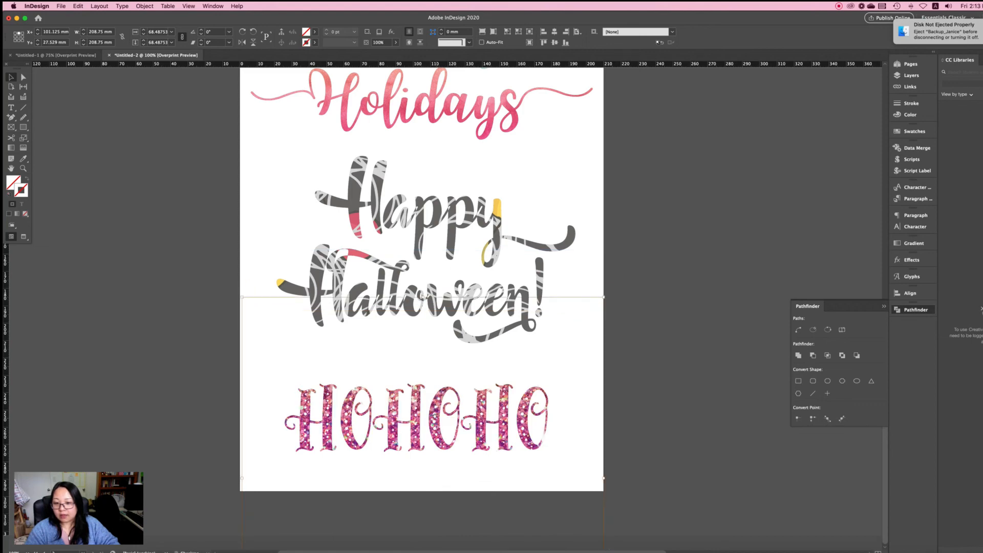
{"action": "left_click_drag", "start_coordinate": [423, 423], "coordinate": [435, 481]}
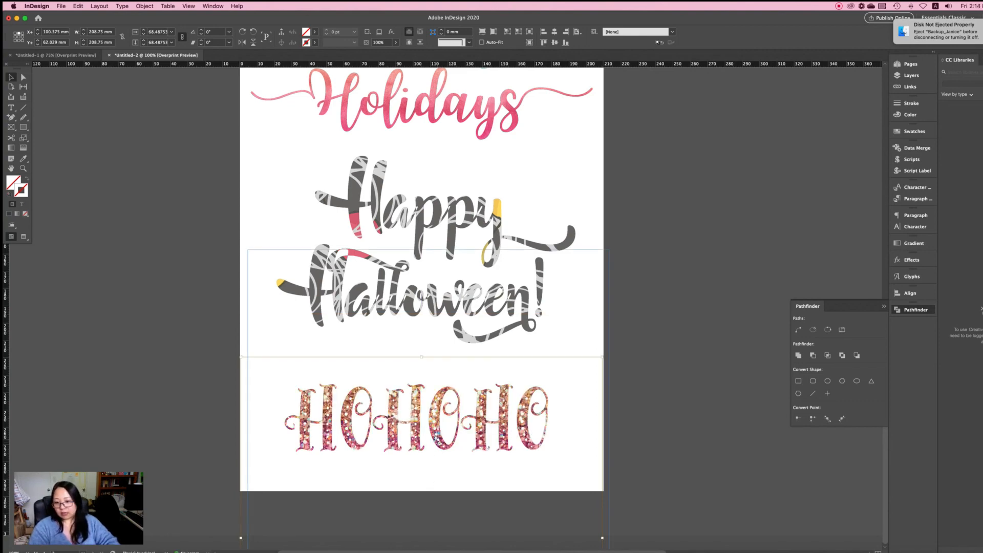
{"action": "left_click_drag", "start_coordinate": [434, 428], "coordinate": [437, 389]}
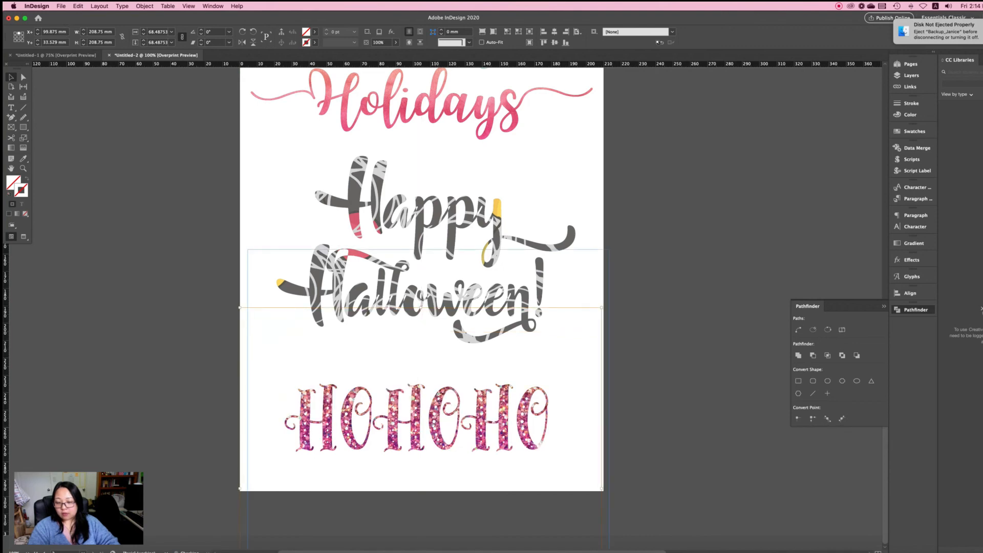
{"action": "left_click_drag", "start_coordinate": [437, 429], "coordinate": [420, 410]}
{"action": "key", "text": "super+alt+c"}
{"action": "left_click", "coordinate": [417, 418]}
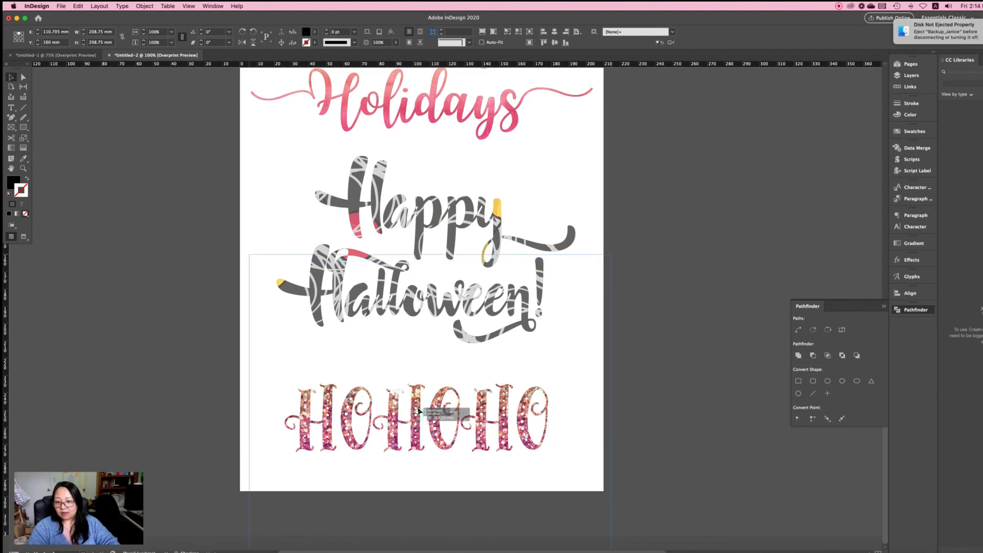
{"action": "key", "text": "Escape"}
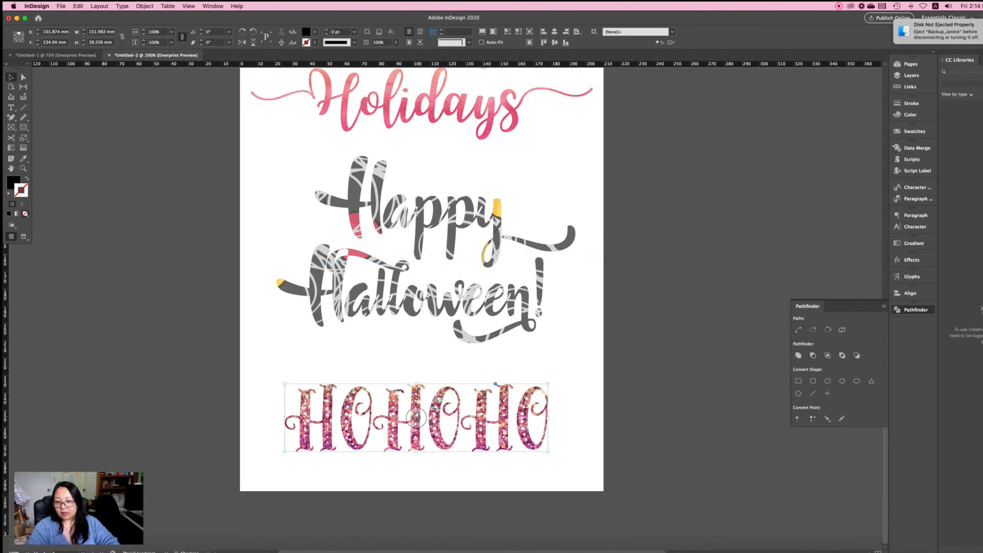
{"action": "mouse_move", "coordinate": [416, 418]}
{"action": "left_mouse_down"}
{"action": "mouse_move", "coordinate": [443, 422]}
{"action": "mouse_move", "coordinate": [435, 421]}
{"action": "left_mouse_up"}
{"action": "left_click", "coordinate": [616, 407]}
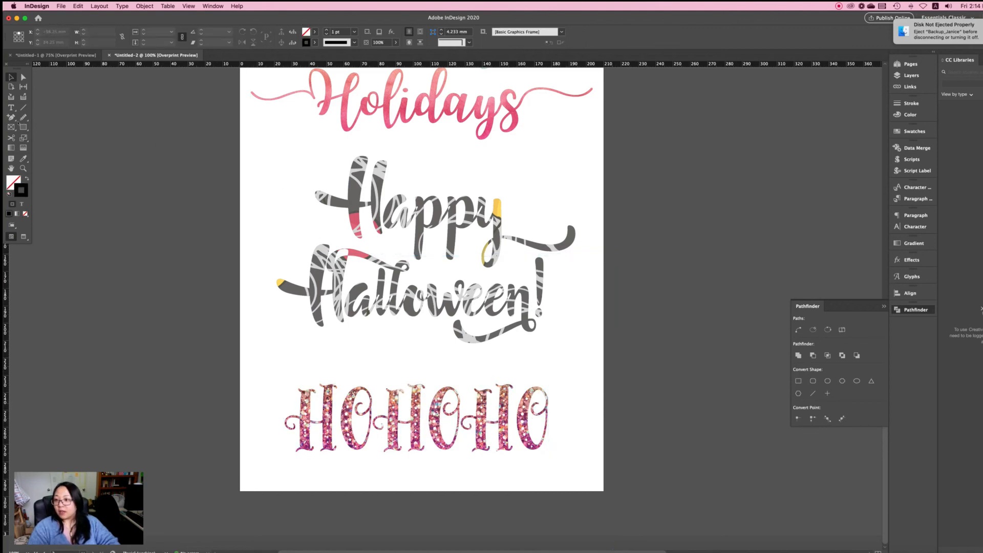
Draw a rectangle about 177 × 63 mm around HOHOHO, fill it with black, and send it behind the lettering.
{"action": "key", "text": "m"}
{"action": "left_click_drag", "start_coordinate": [267, 371], "coordinate": [576, 478]}
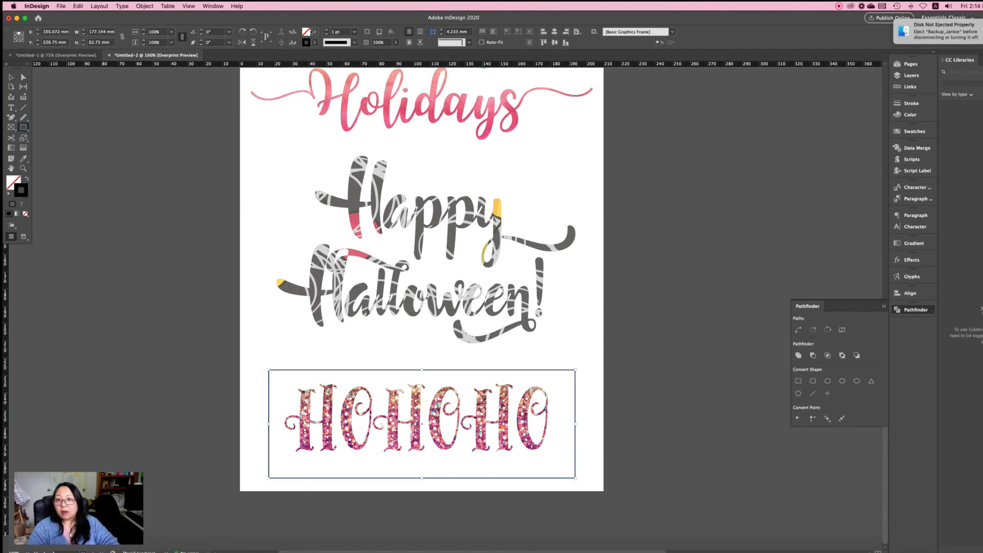
{"action": "left_click", "coordinate": [313, 32]}
{"action": "left_click", "coordinate": [243, 83]}
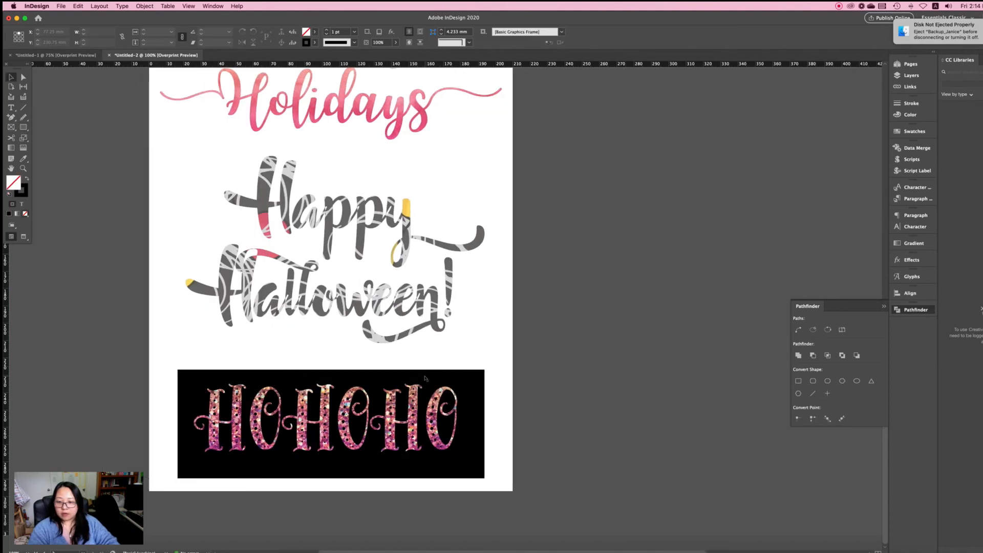
Shift the glitter image slightly inside the HOHOHO shape and delete the black backing rectangle.
{"action": "left_click", "coordinate": [534, 387]}
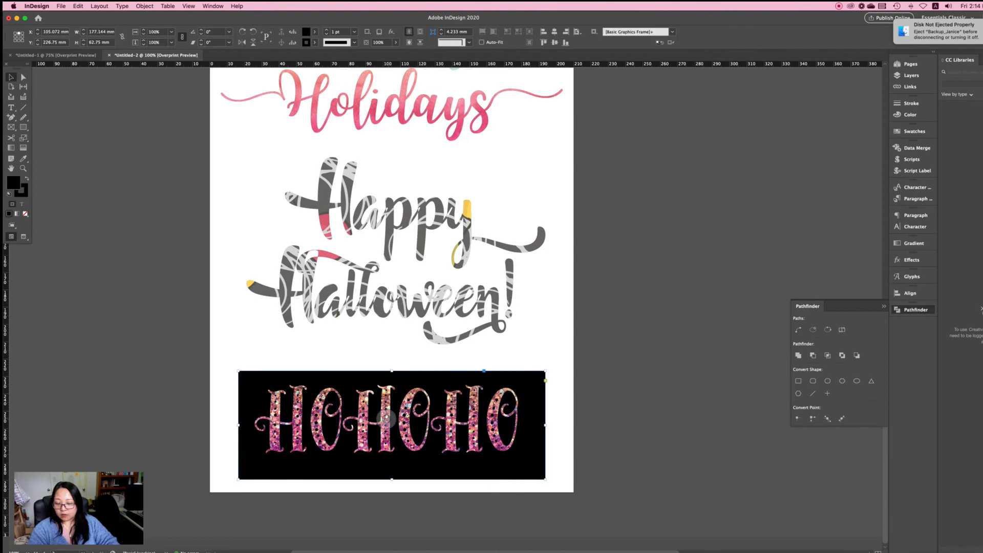
{"action": "left_click_drag", "start_coordinate": [388, 417], "coordinate": [387, 404]}
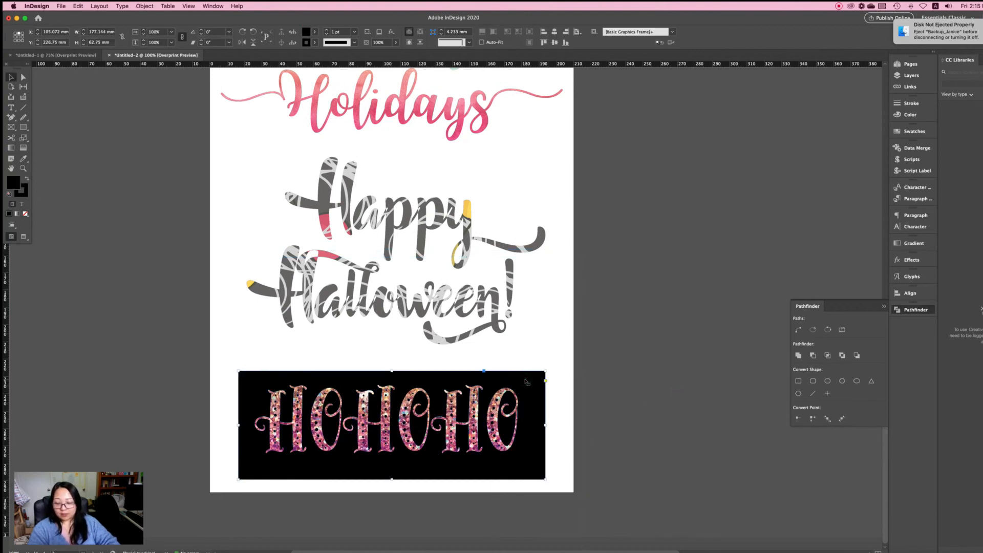
{"action": "key", "text": "BackSpace"}
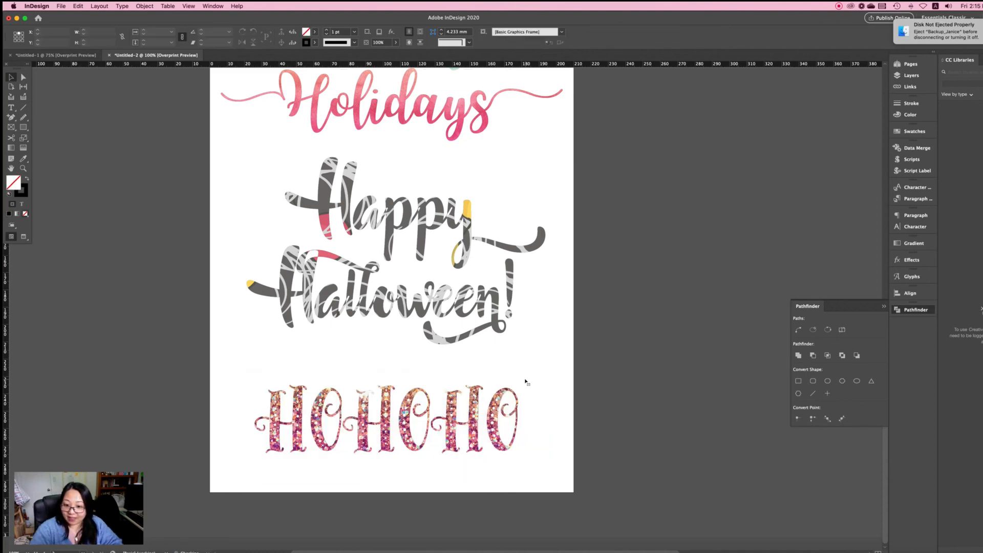
Examine the image-filled lettering from Happy Holidays down to HOHOHO.
{"action": "scroll", "coordinate": [532, 369], "scroll_direction": "up", "scroll_amount": 4}
{"action": "scroll", "coordinate": [540, 384], "scroll_direction": "down", "scroll_amount": 4}
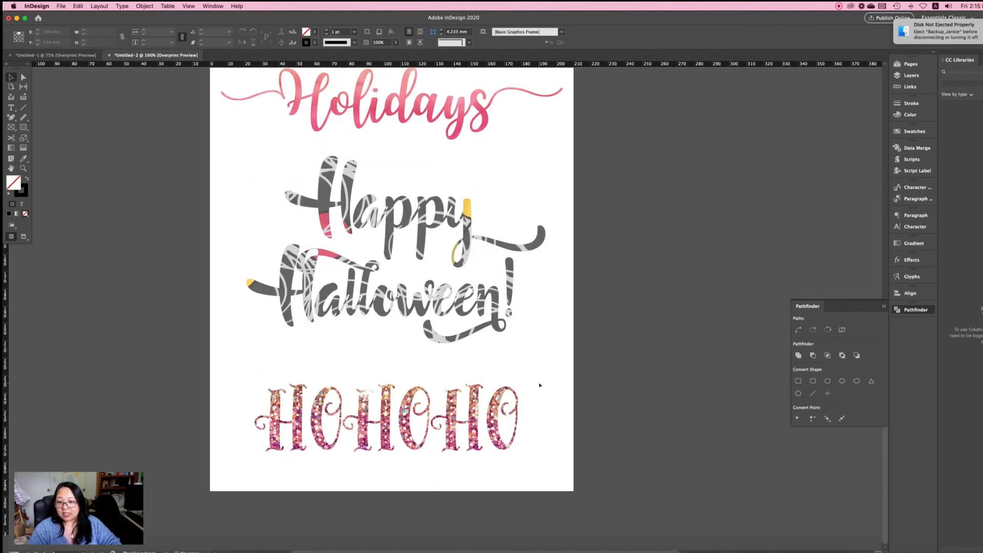
{"action": "scroll", "coordinate": [540, 384], "scroll_direction": "right", "scroll_amount": 2}
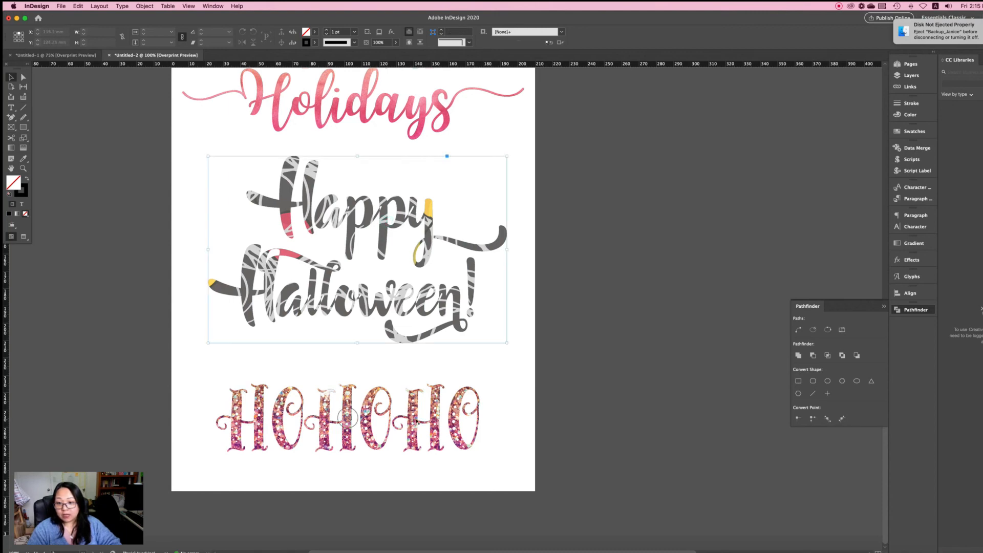
{"action": "left_click", "coordinate": [348, 417]}
{"action": "scroll", "coordinate": [469, 425], "scroll_direction": "up", "scroll_amount": 5}
{"action": "scroll", "coordinate": [470, 426], "scroll_direction": "down", "scroll_amount": 5}
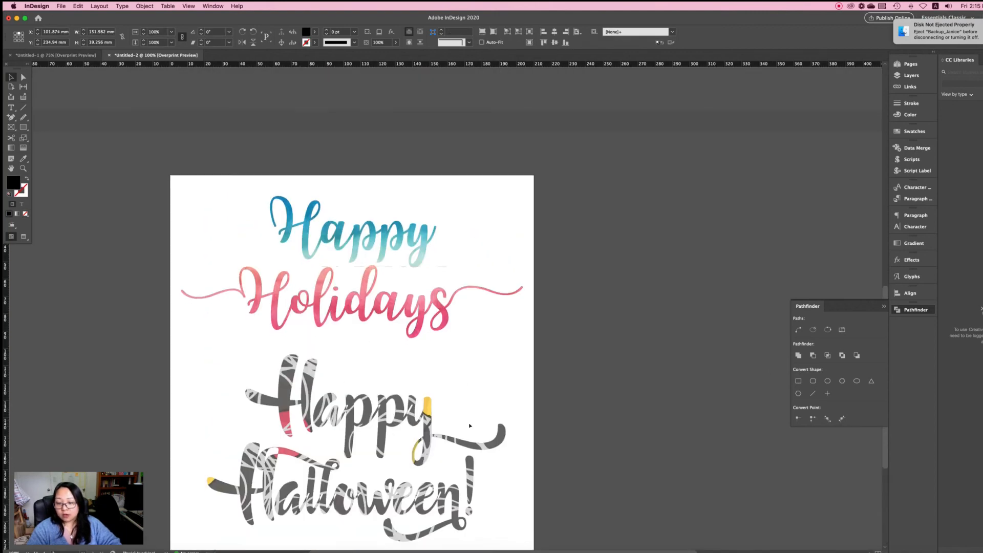
{"action": "scroll", "coordinate": [469, 426], "scroll_direction": "right", "scroll_amount": 1}
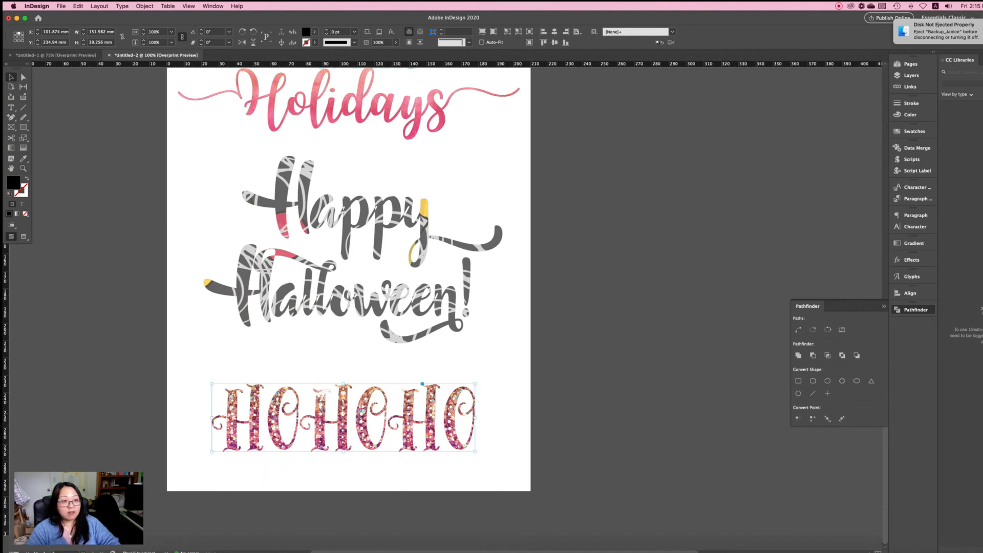
{"action": "left_click", "coordinate": [757, 220]}
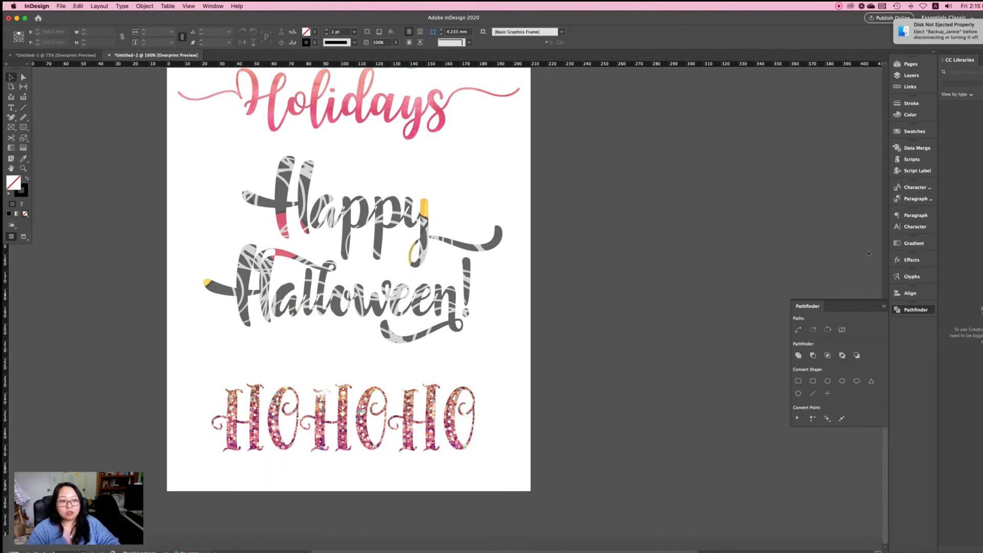
Select the HOHOHO lettering and add a Drop Shadow effect to it.
{"action": "left_click", "coordinate": [911, 260]}
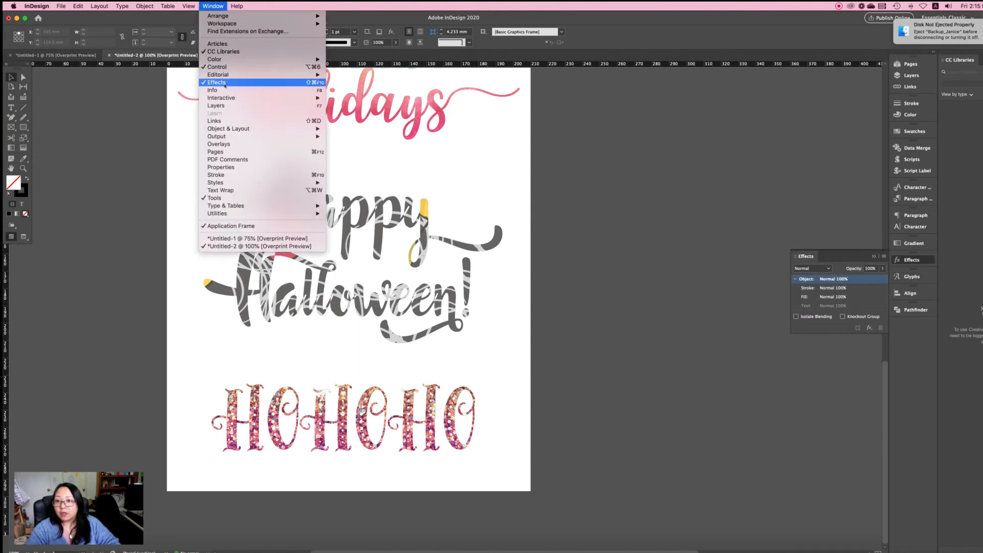
{"action": "left_click", "coordinate": [908, 260]}
{"action": "left_click", "coordinate": [343, 417]}
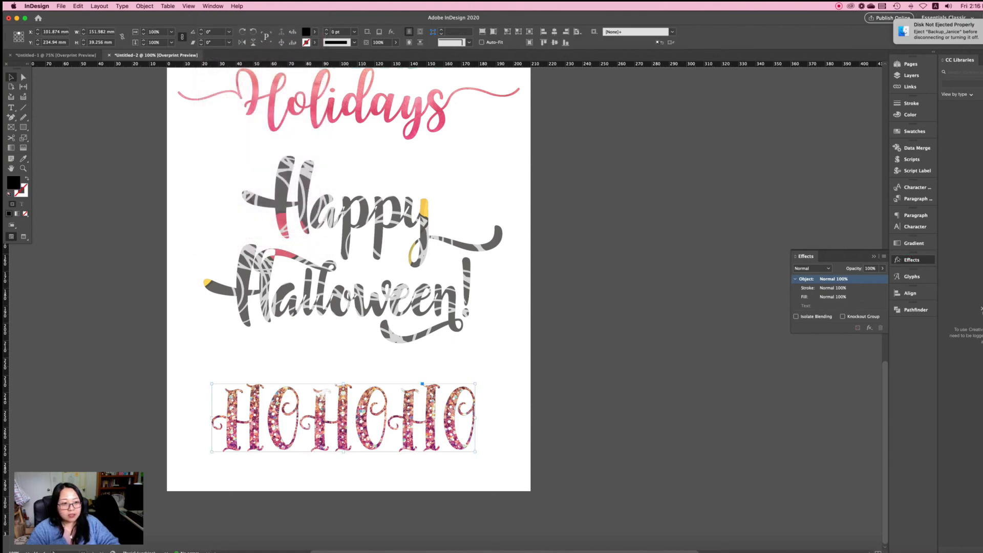
{"action": "left_click", "coordinate": [911, 259]}
{"action": "left_click", "coordinate": [911, 260]}
{"action": "left_click", "coordinate": [884, 256]}
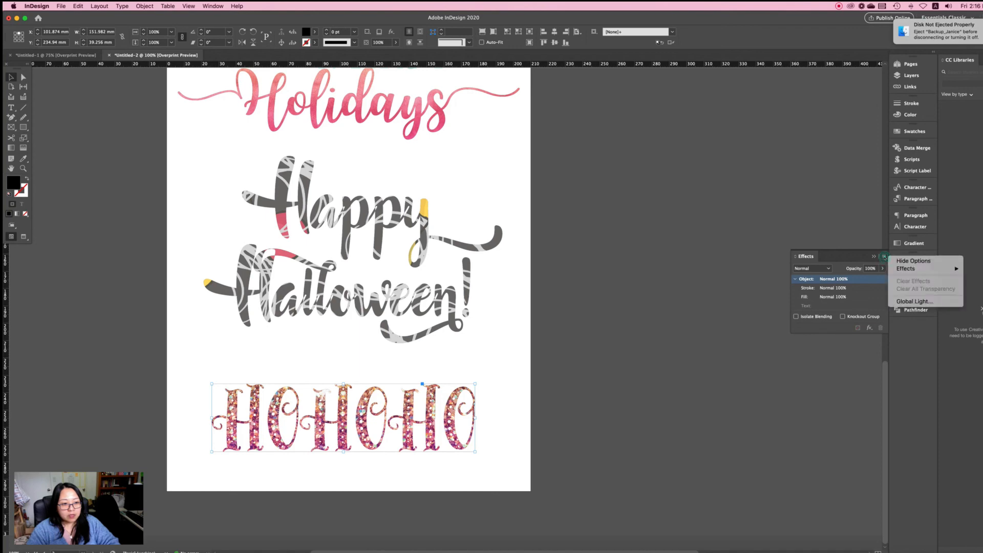
{"action": "mouse_move", "coordinate": [908, 268]}
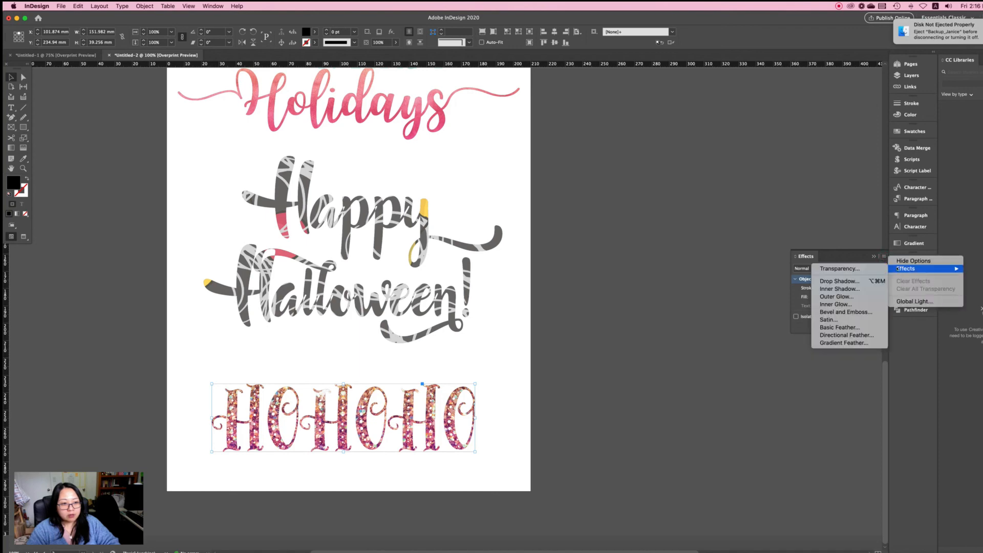
{"action": "left_click", "coordinate": [849, 281]}
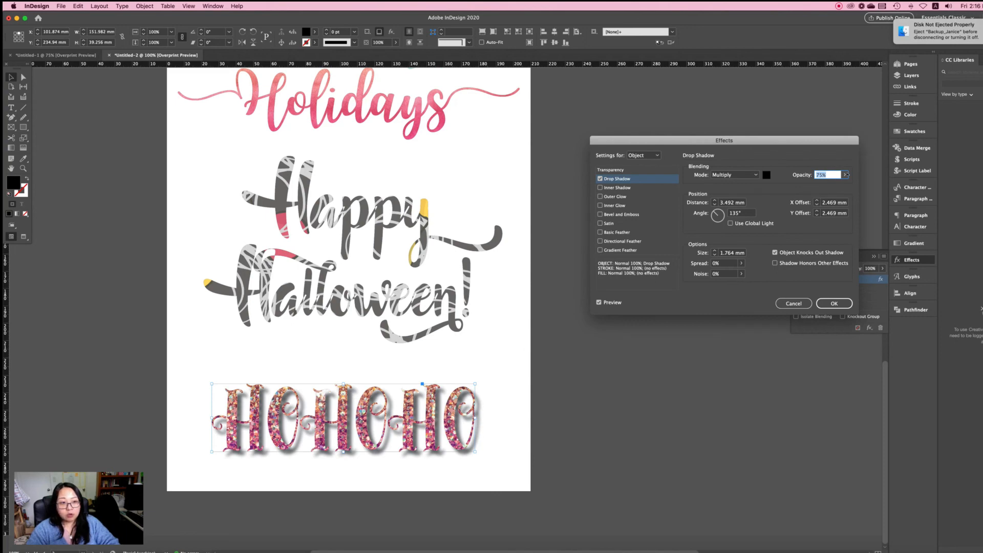
Lower the opacity of the HOHOHO drop shadow to 23%.
{"action": "left_click", "coordinate": [846, 174]}
{"action": "left_click_drag", "start_coordinate": [836, 185], "coordinate": [814, 185]}
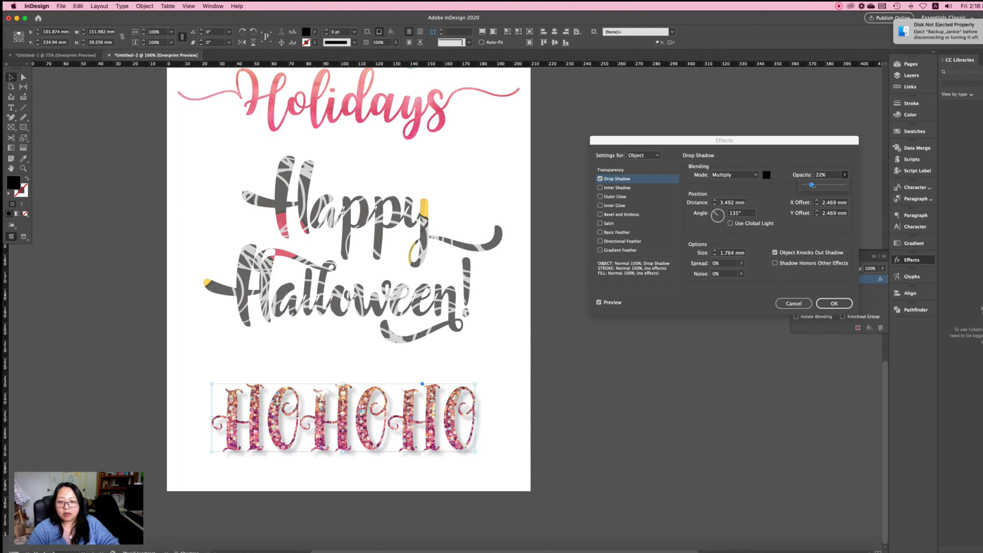
{"action": "left_click_drag", "start_coordinate": [812, 185], "coordinate": [813, 186]}
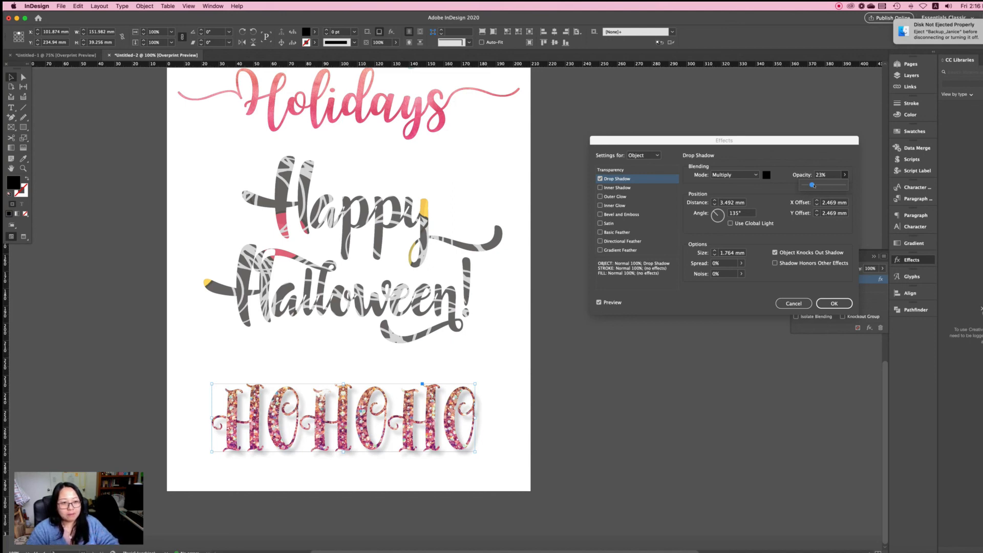
{"action": "left_click", "coordinate": [787, 162]}
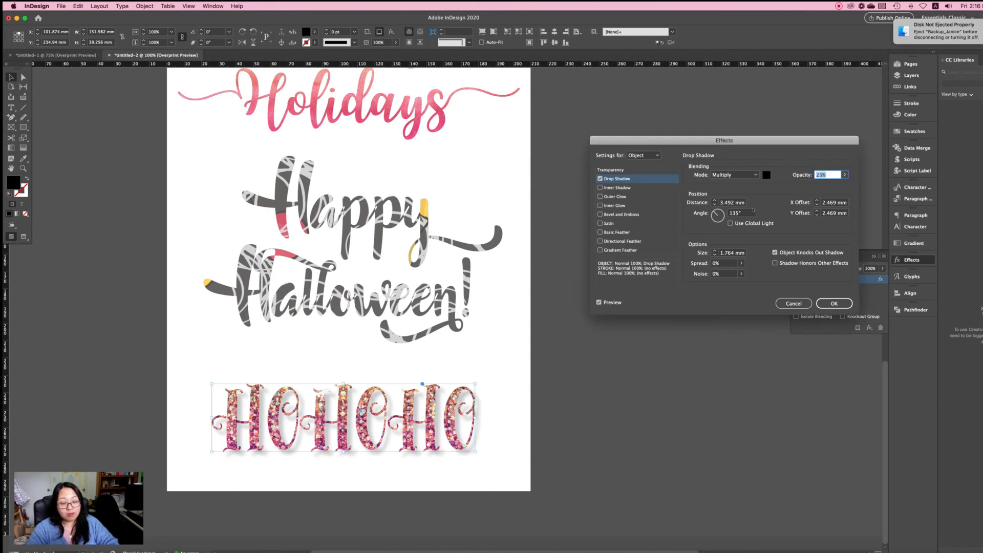
Set the drop shadow's X and Y offsets to 1 mm and its size to 1 mm.
{"action": "left_click", "coordinate": [817, 205]}
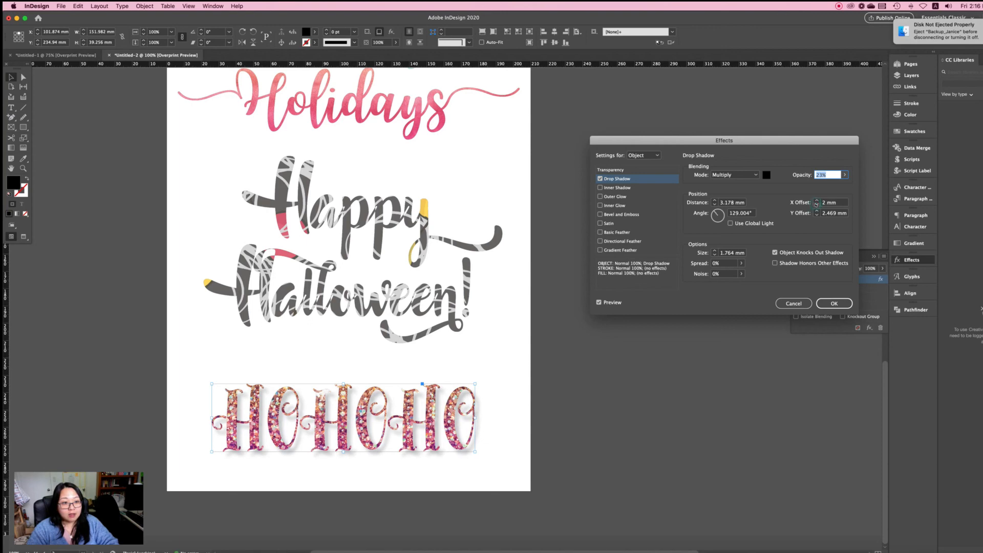
{"action": "left_click", "coordinate": [816, 205]}
{"action": "left_click", "coordinate": [817, 215]}
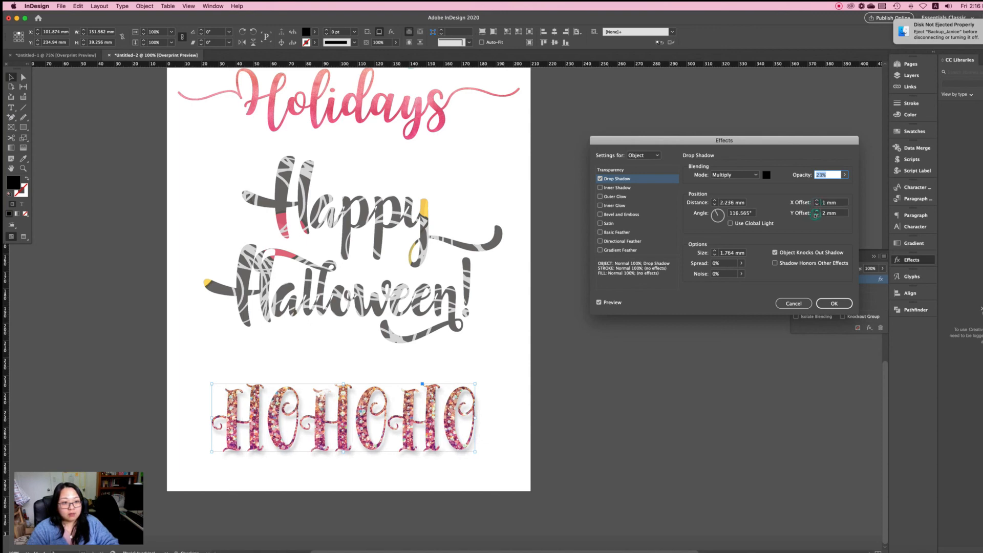
{"action": "left_click", "coordinate": [816, 215]}
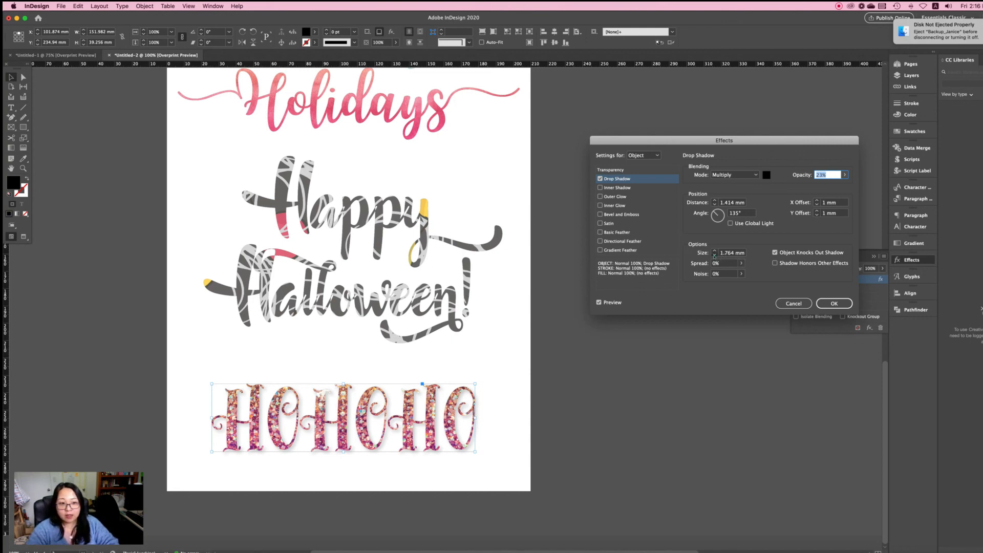
{"action": "left_click", "coordinate": [714, 255]}
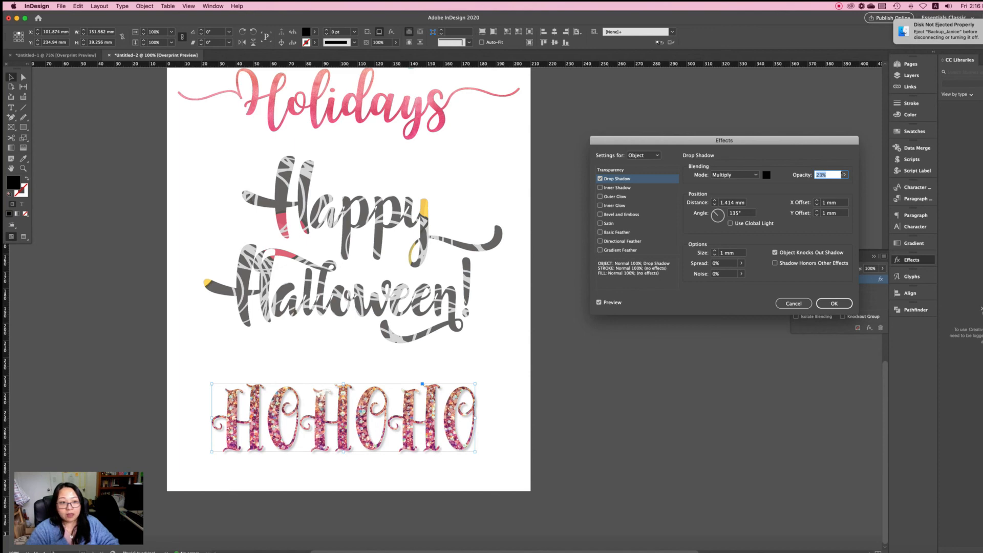
Set the drop shadow's opacity to 30%, apply the effect, and deselect the lettering.
{"action": "left_click", "coordinate": [845, 175]}
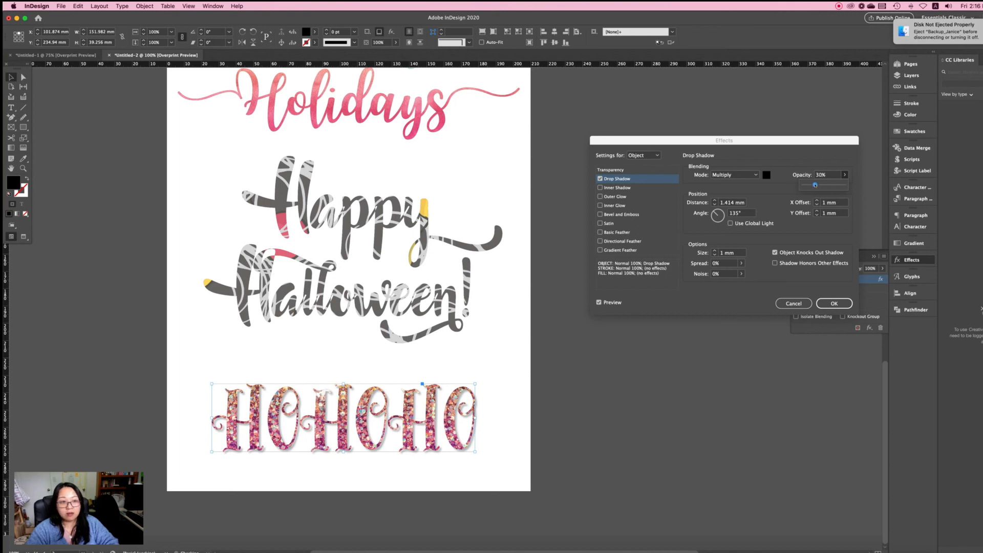
{"action": "left_click", "coordinate": [843, 305]}
{"action": "left_click", "coordinate": [583, 403]}
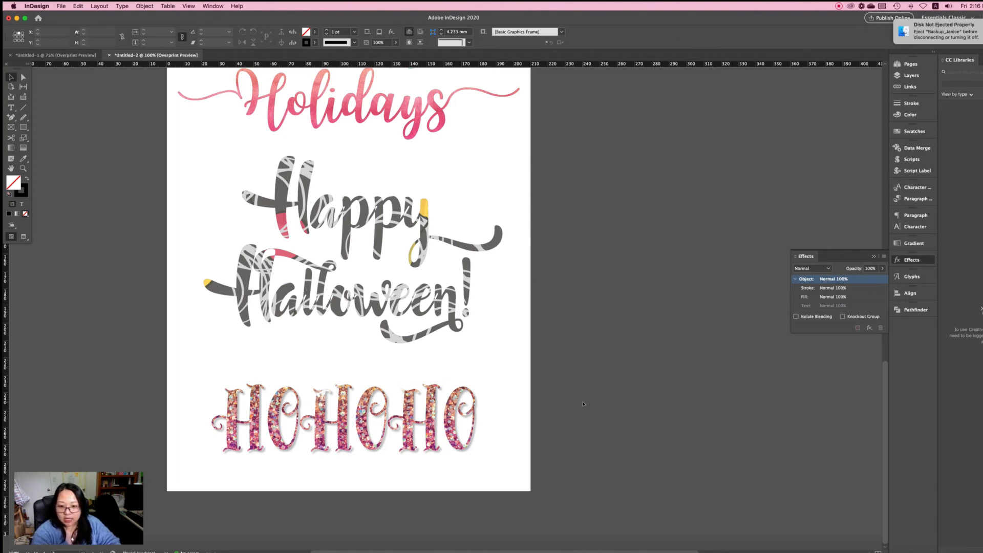
Inspect the HOHOHO drop shadow up close and view the complete page.
{"action": "key", "text": "super+equal"}
{"action": "key", "text": "super+equal"}
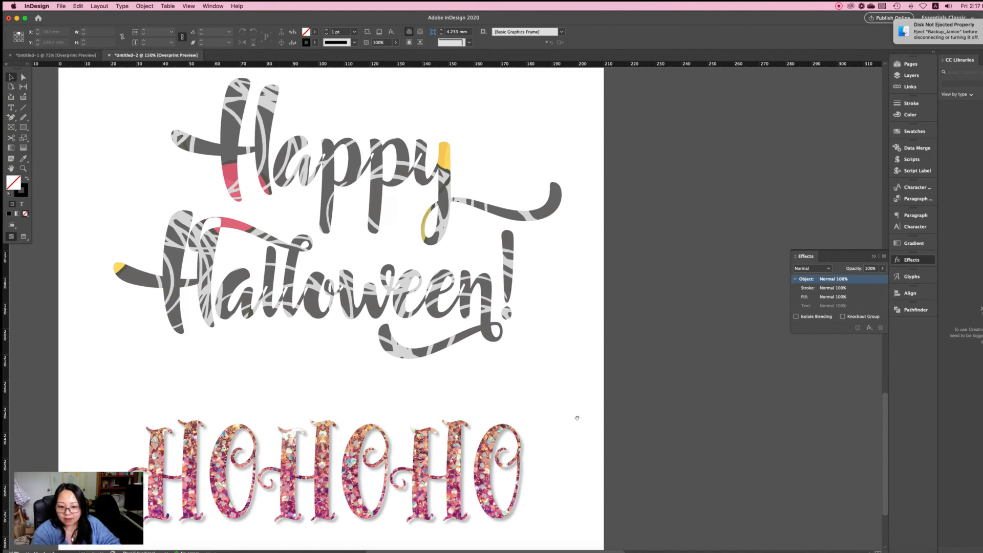
{"action": "scroll", "coordinate": [572, 418], "scroll_direction": "down", "scroll_amount": 5}
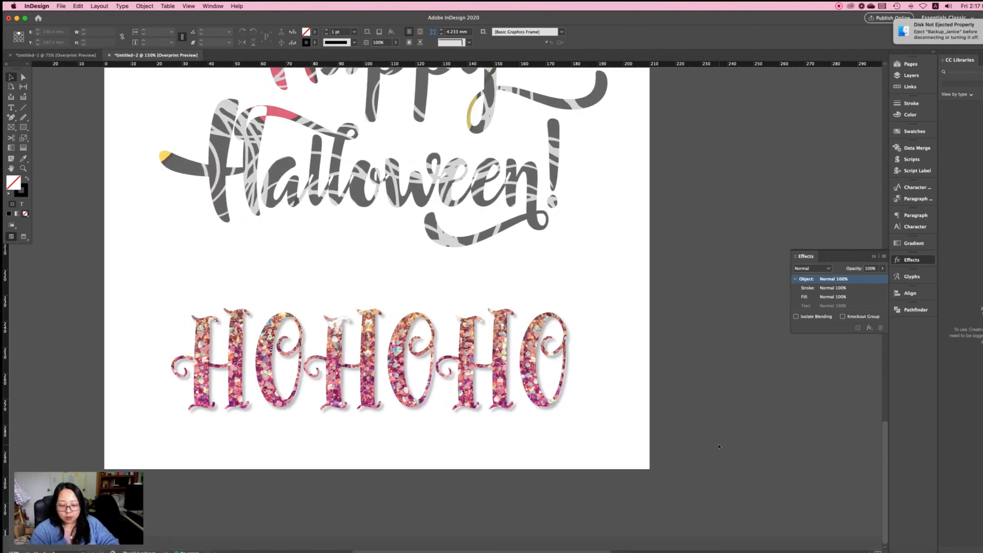
{"action": "key", "text": "super+minus"}
{"action": "key", "text": "super+minus"}
{"action": "key", "text": "super+minus"}
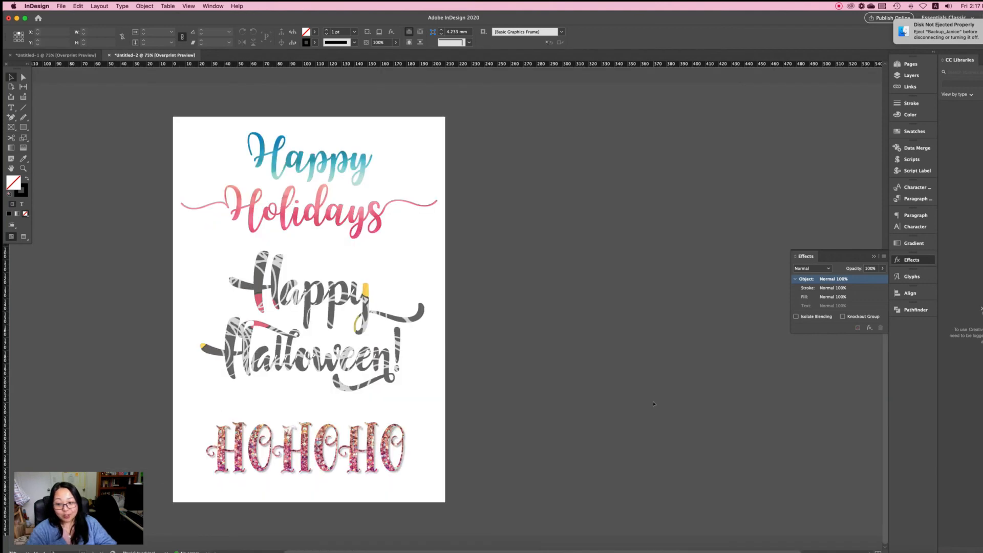